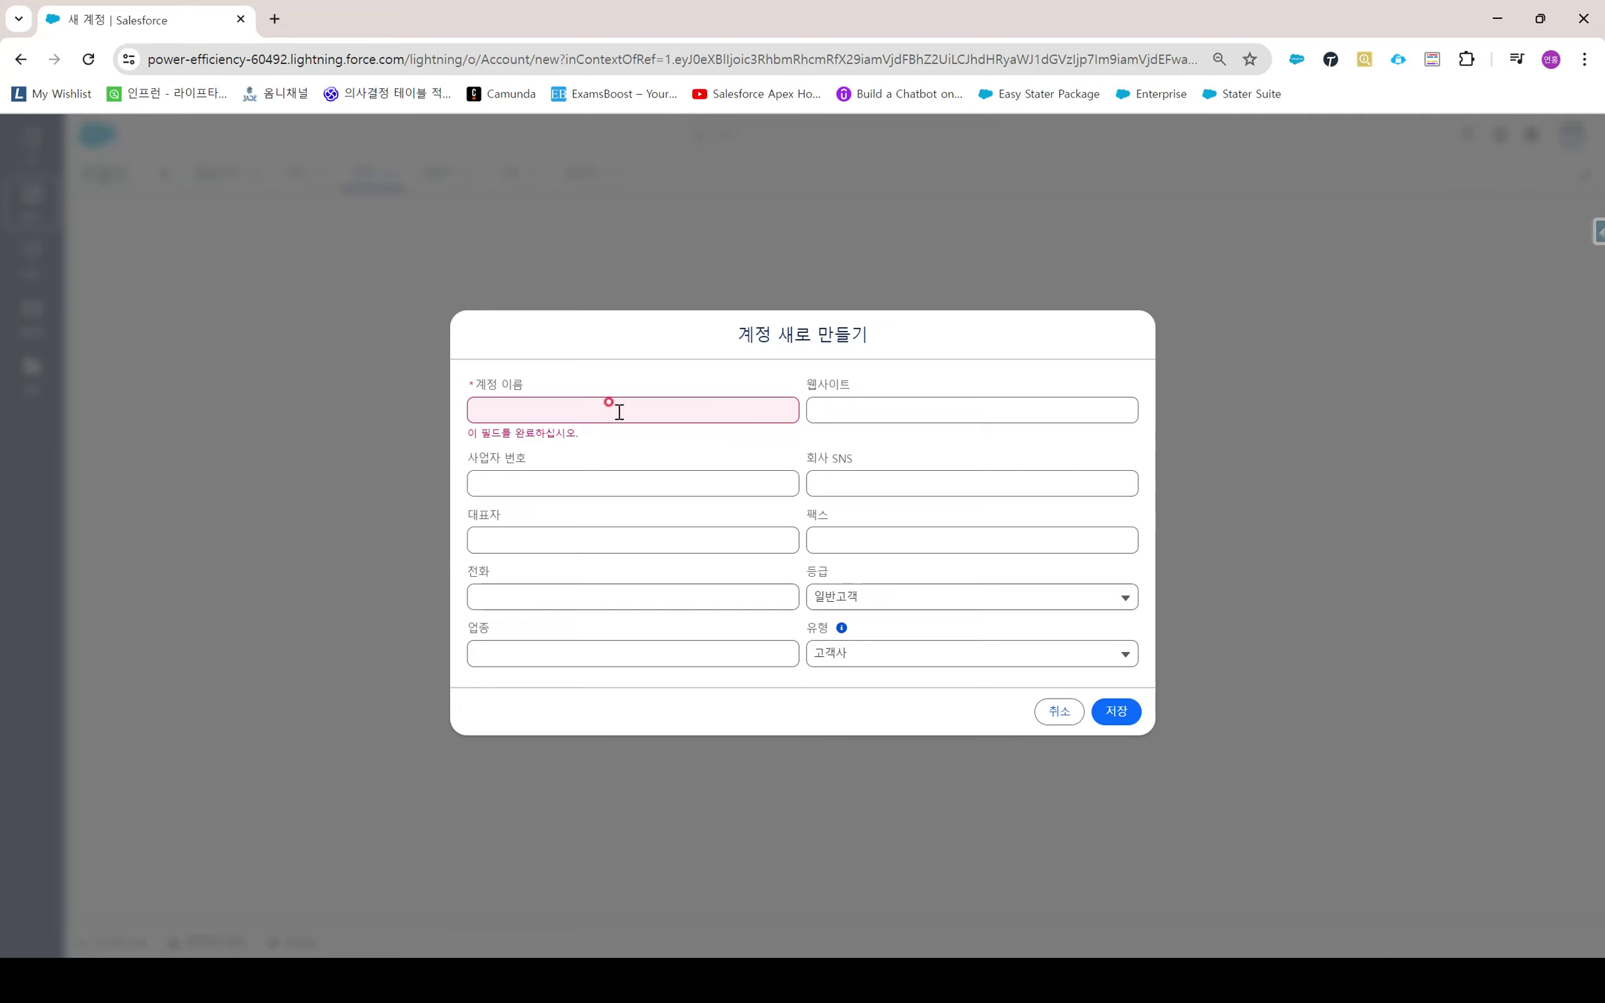
click(624, 406)
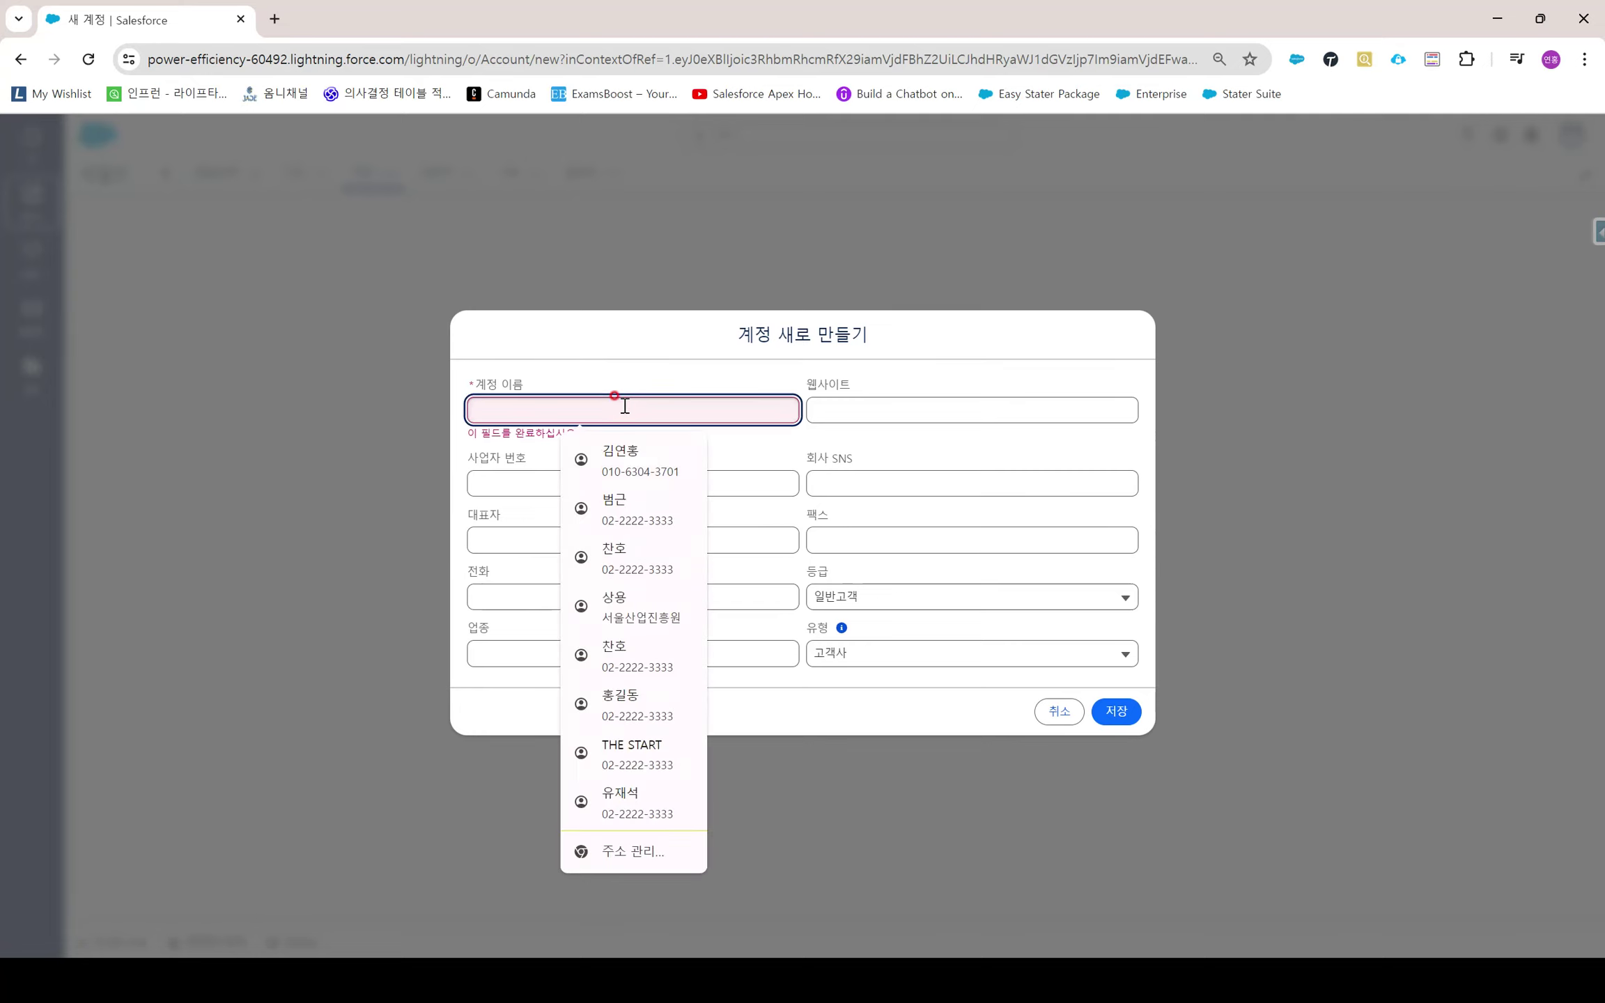
text(해)
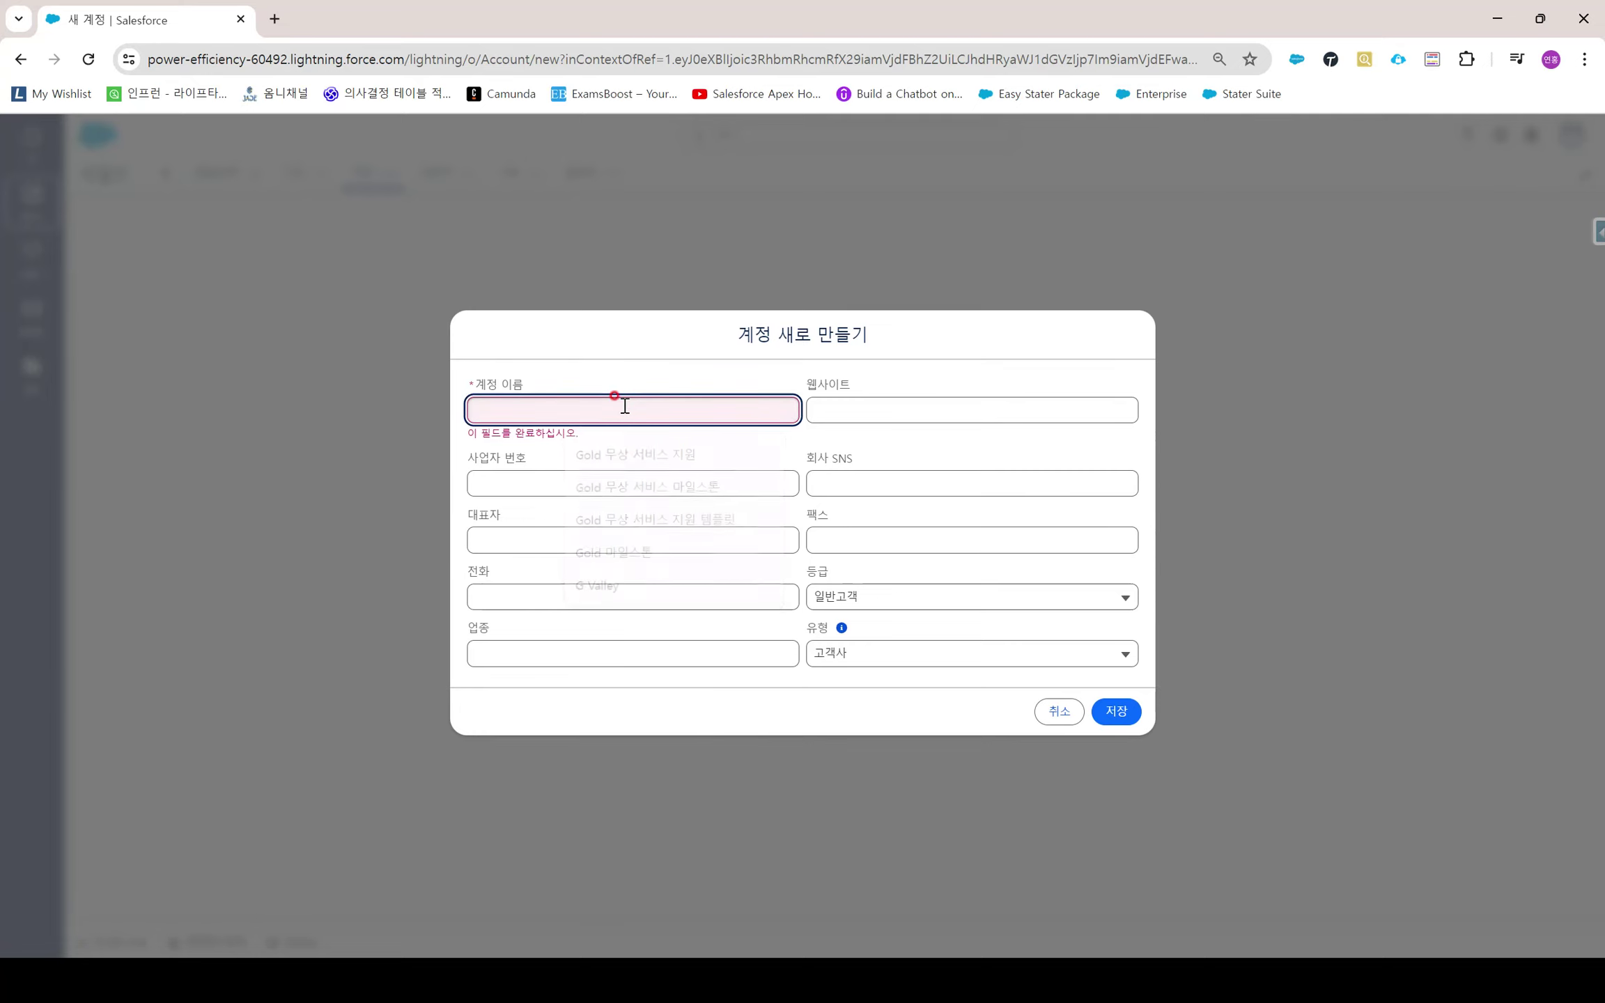
text(ㄴ국서)
text(서ㅂ)
text(부발전()
text(주))
key(Tab)
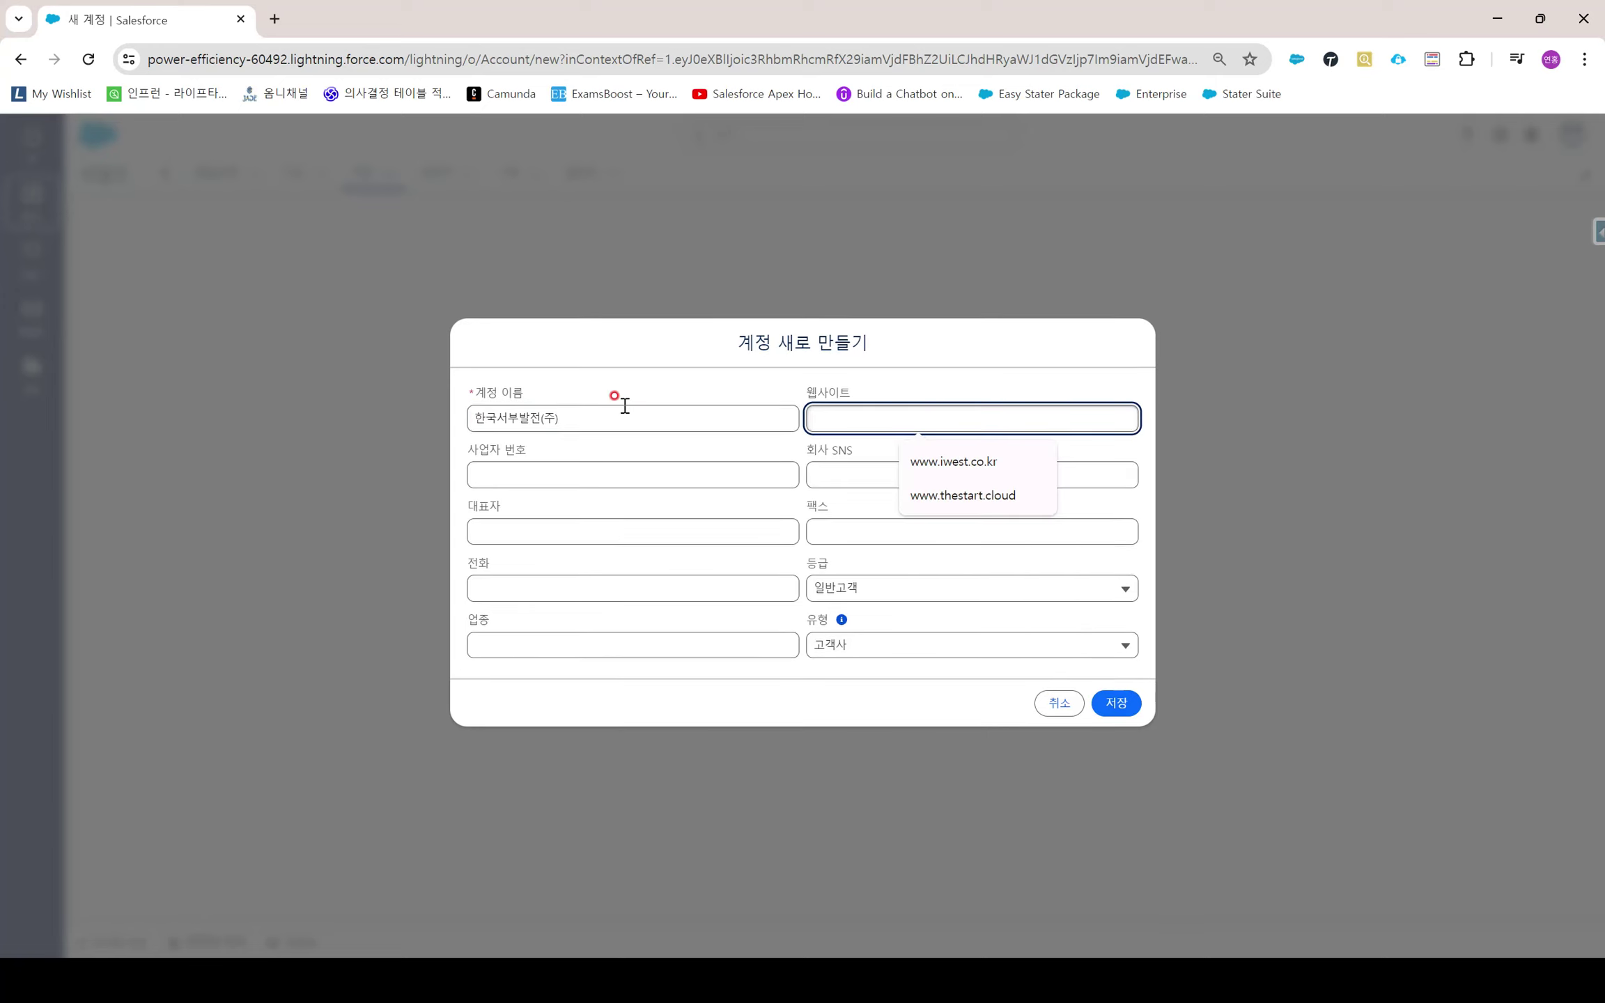
click(931, 452)
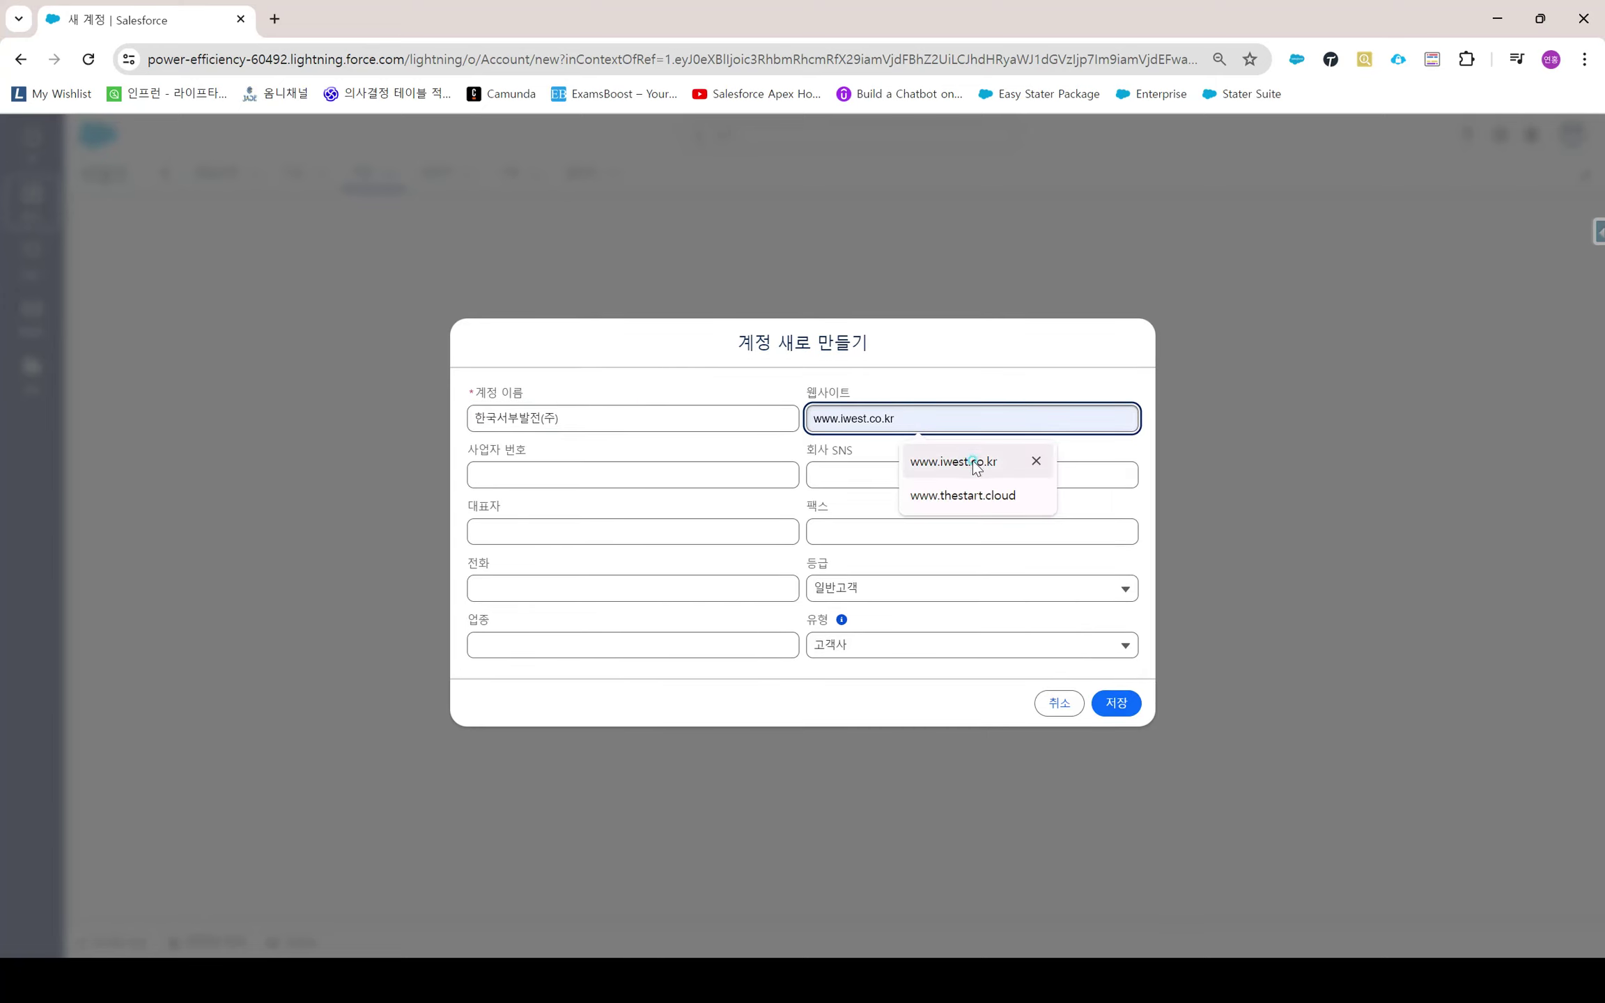
click(700, 381)
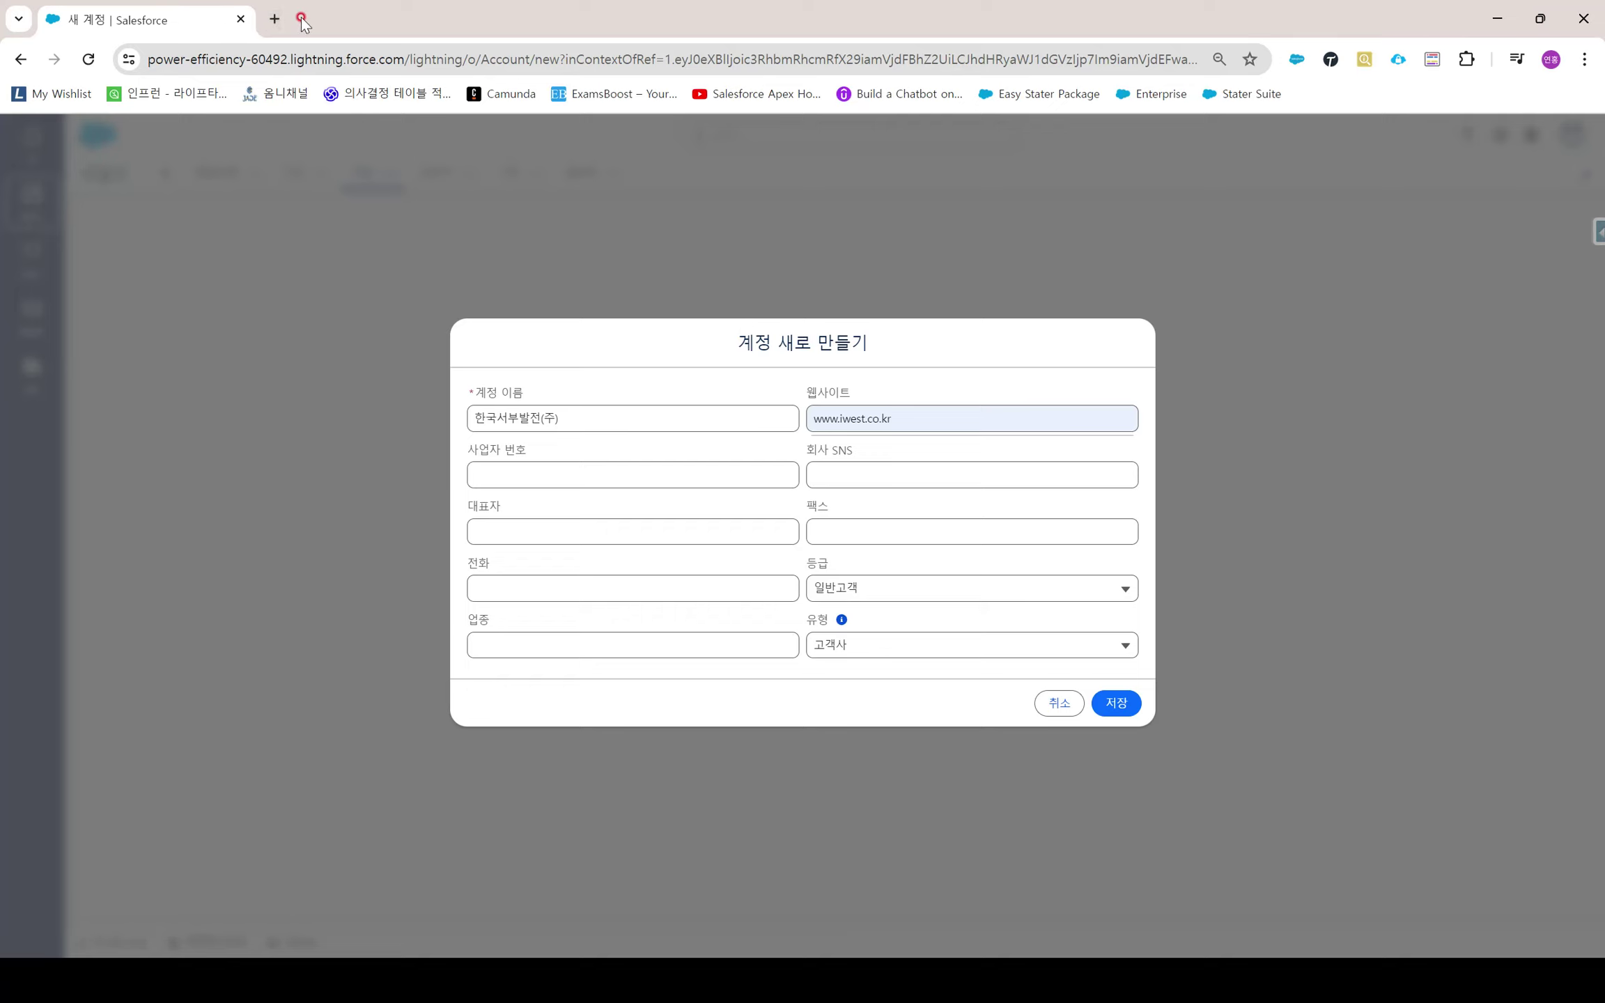
click(277, 20)
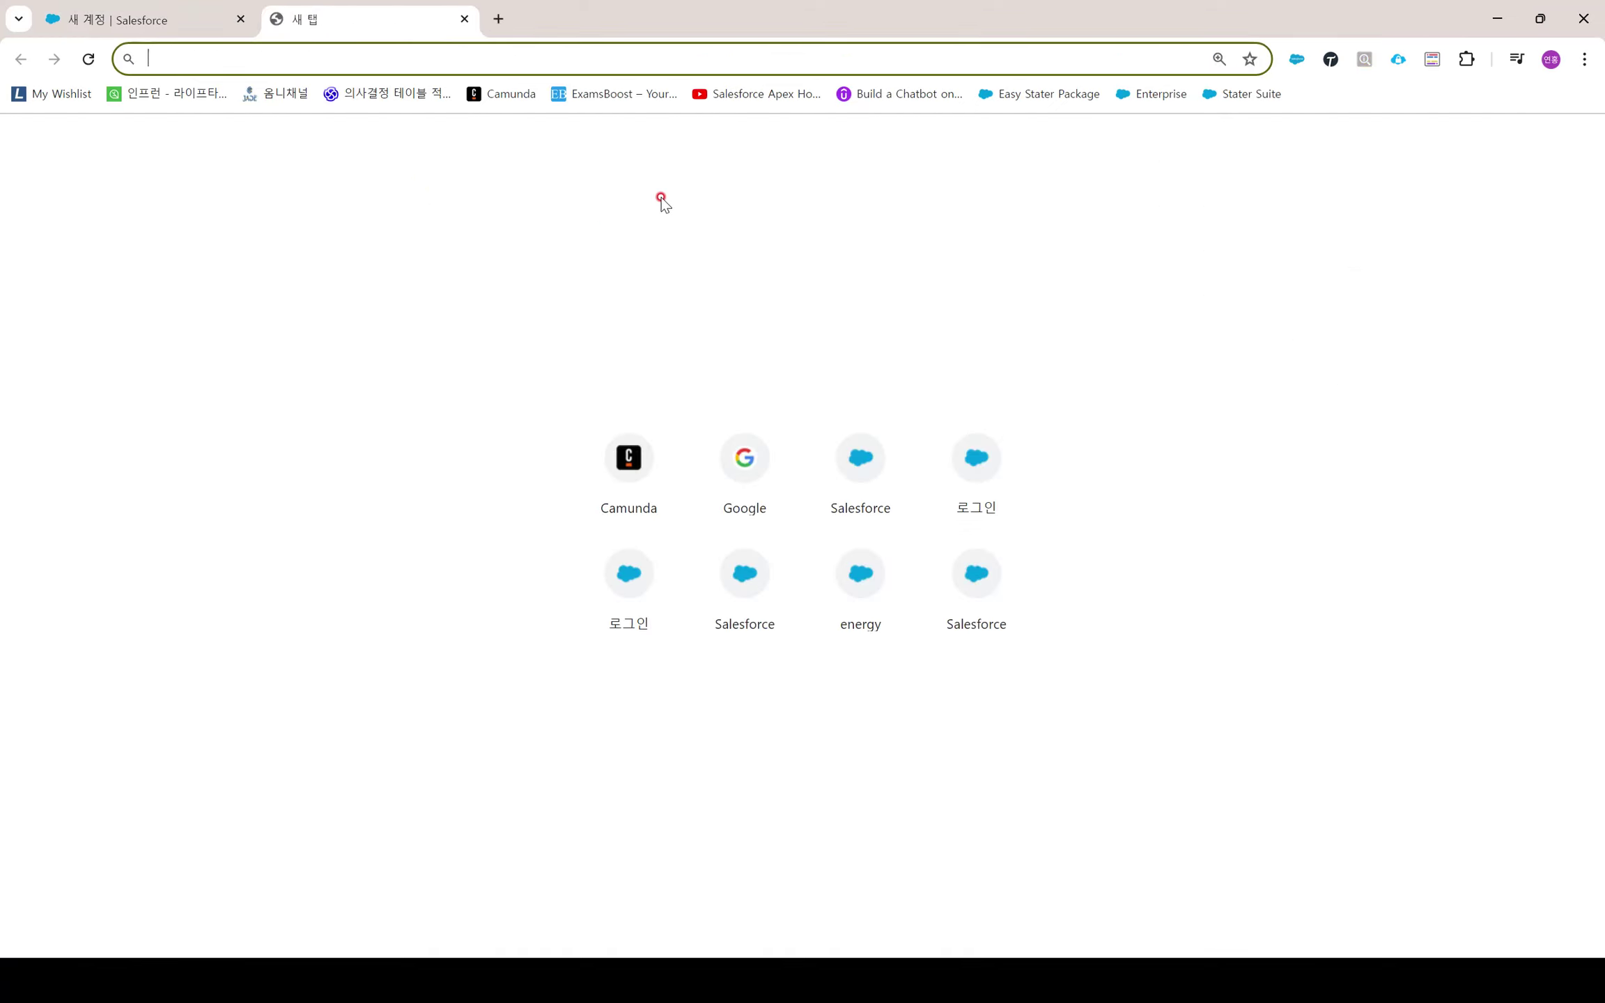
Search Google for 한국서부발전 and open the official iwest.co.kr homepage
click(720, 458)
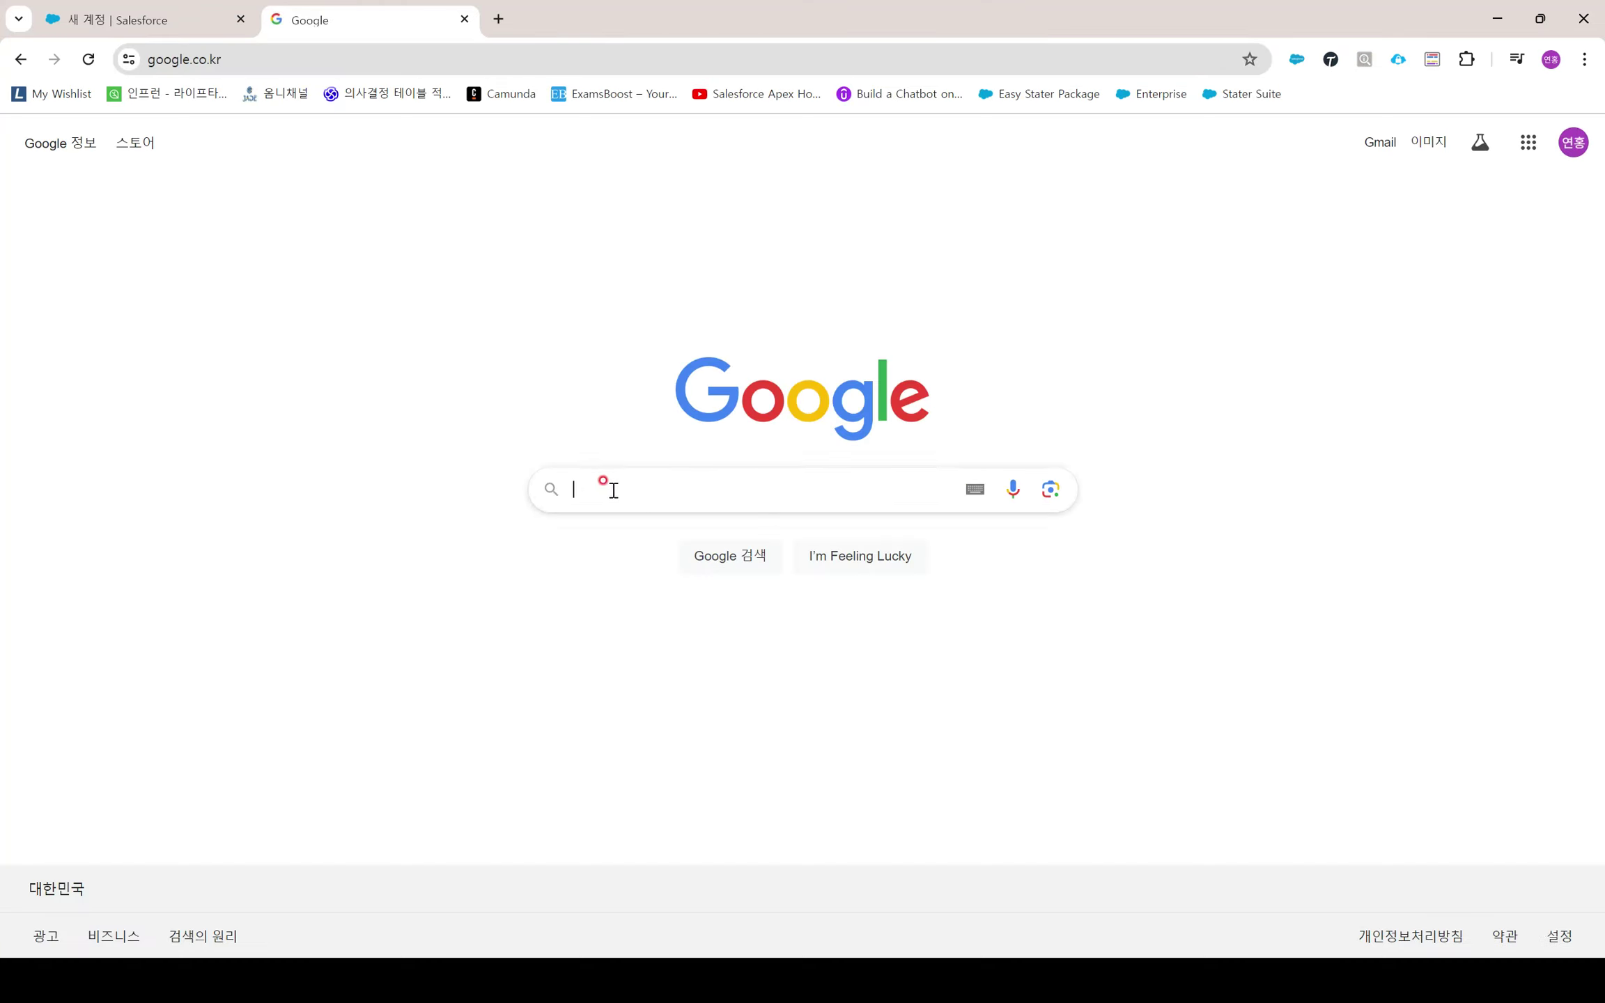
click(573, 489)
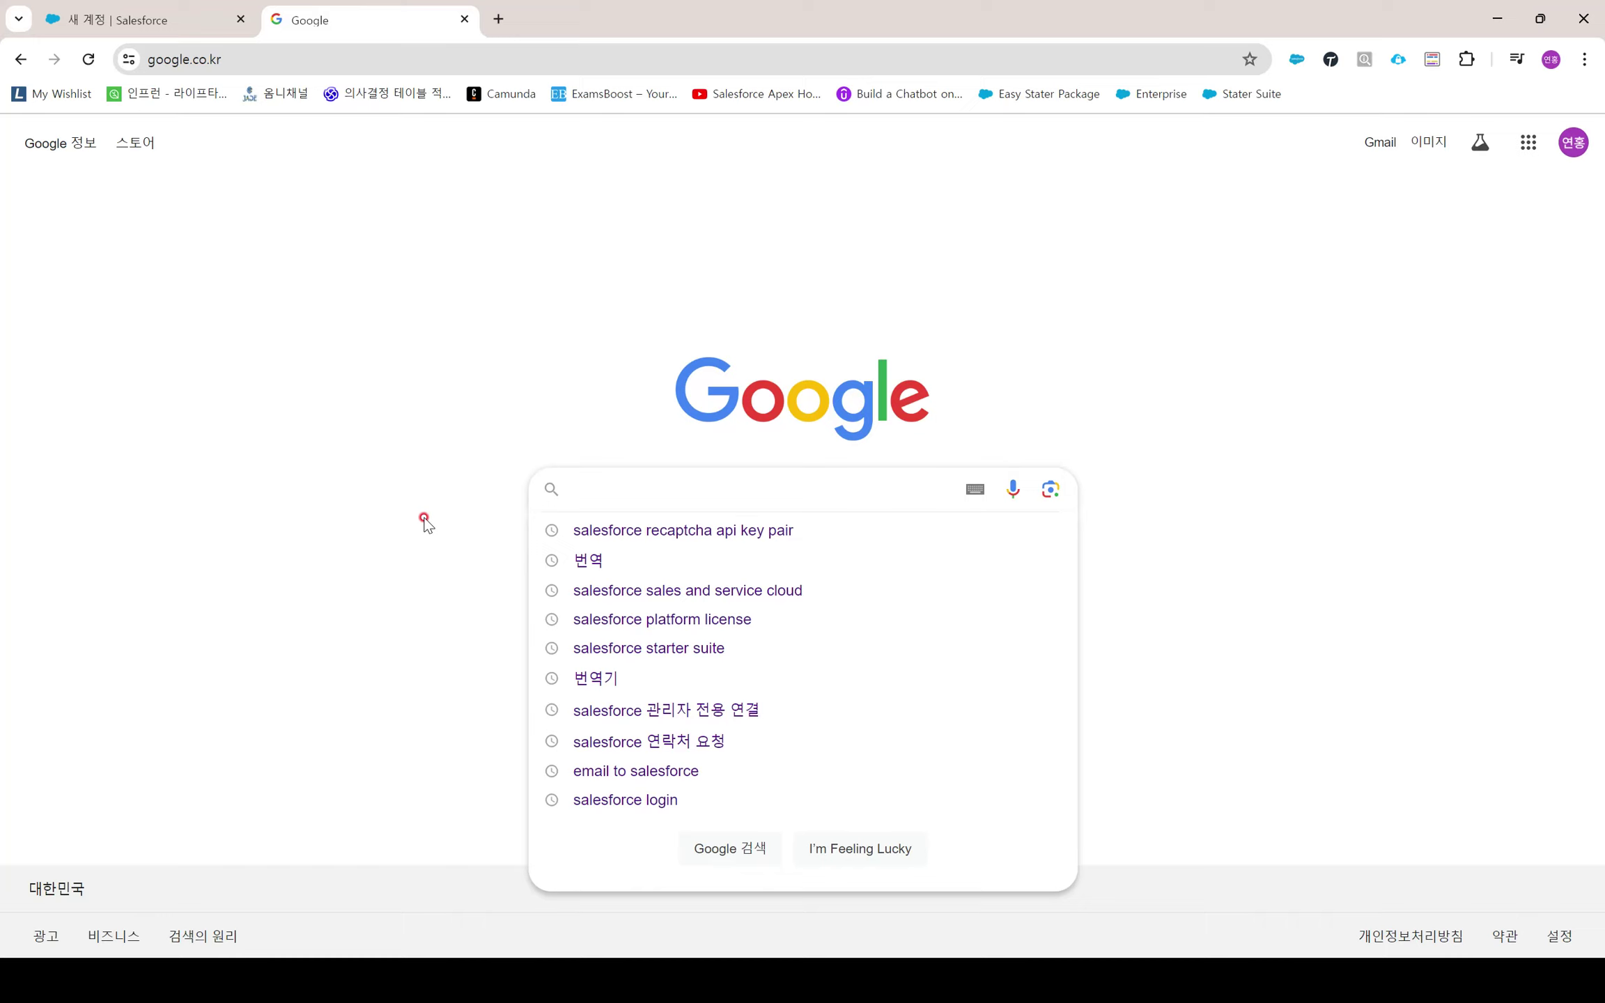
key(BackSpace)
key(BackSpace)
key(BackSpace)
text(한국서부발전)
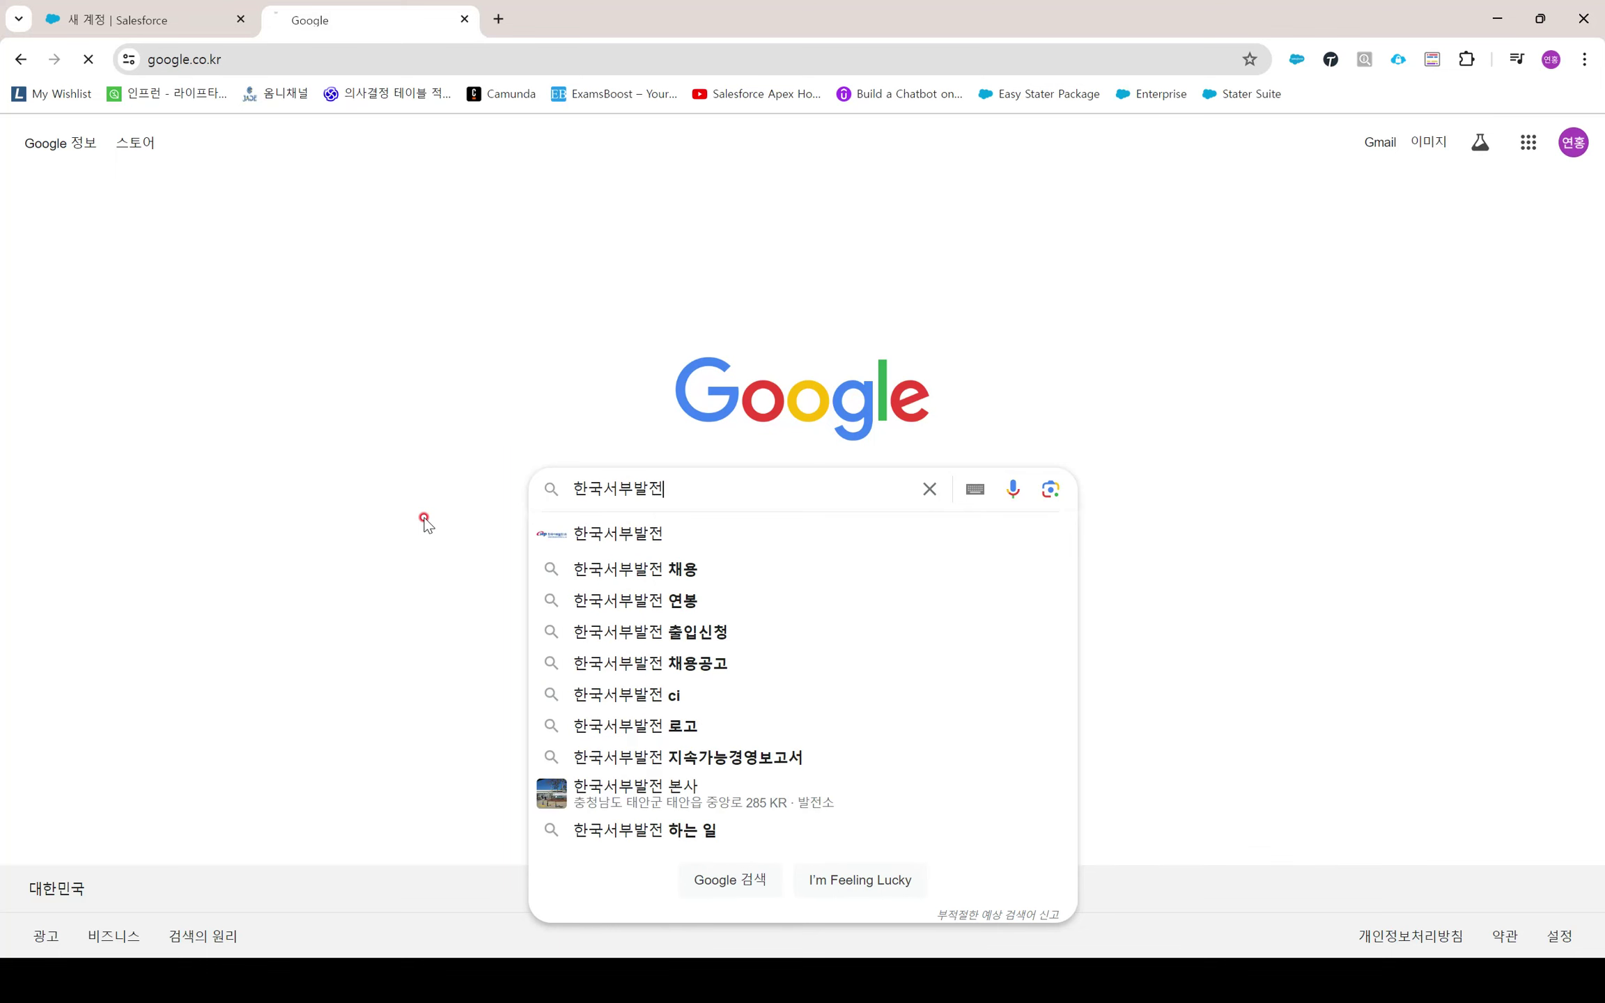
key(Return)
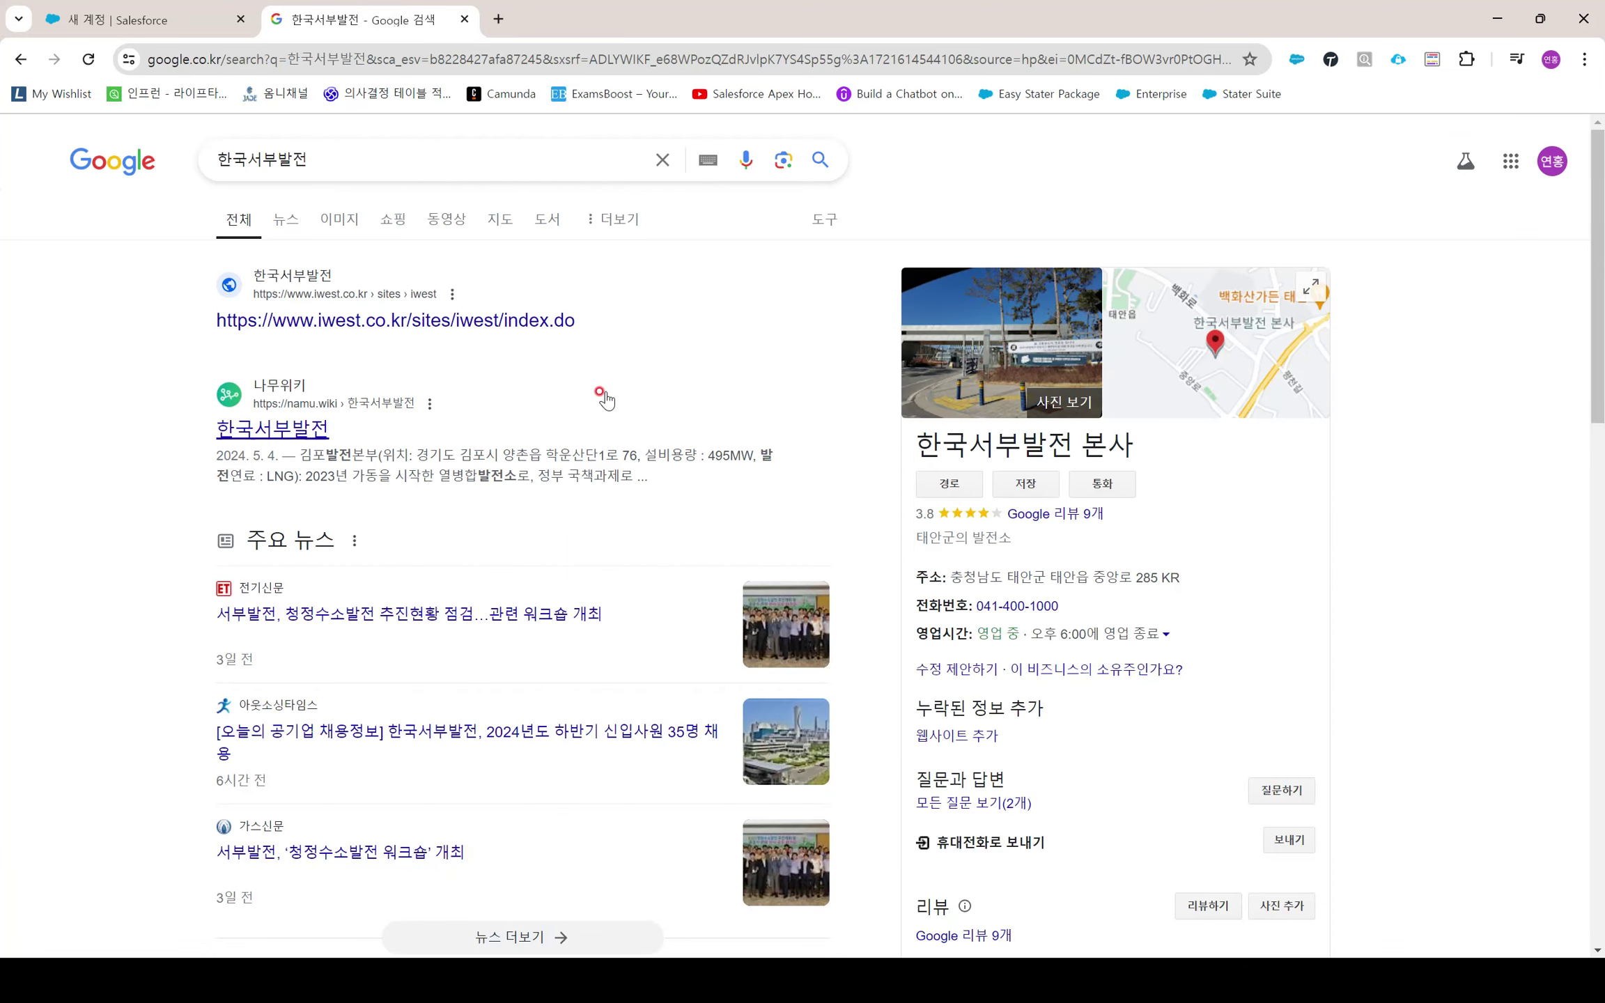
click(419, 323)
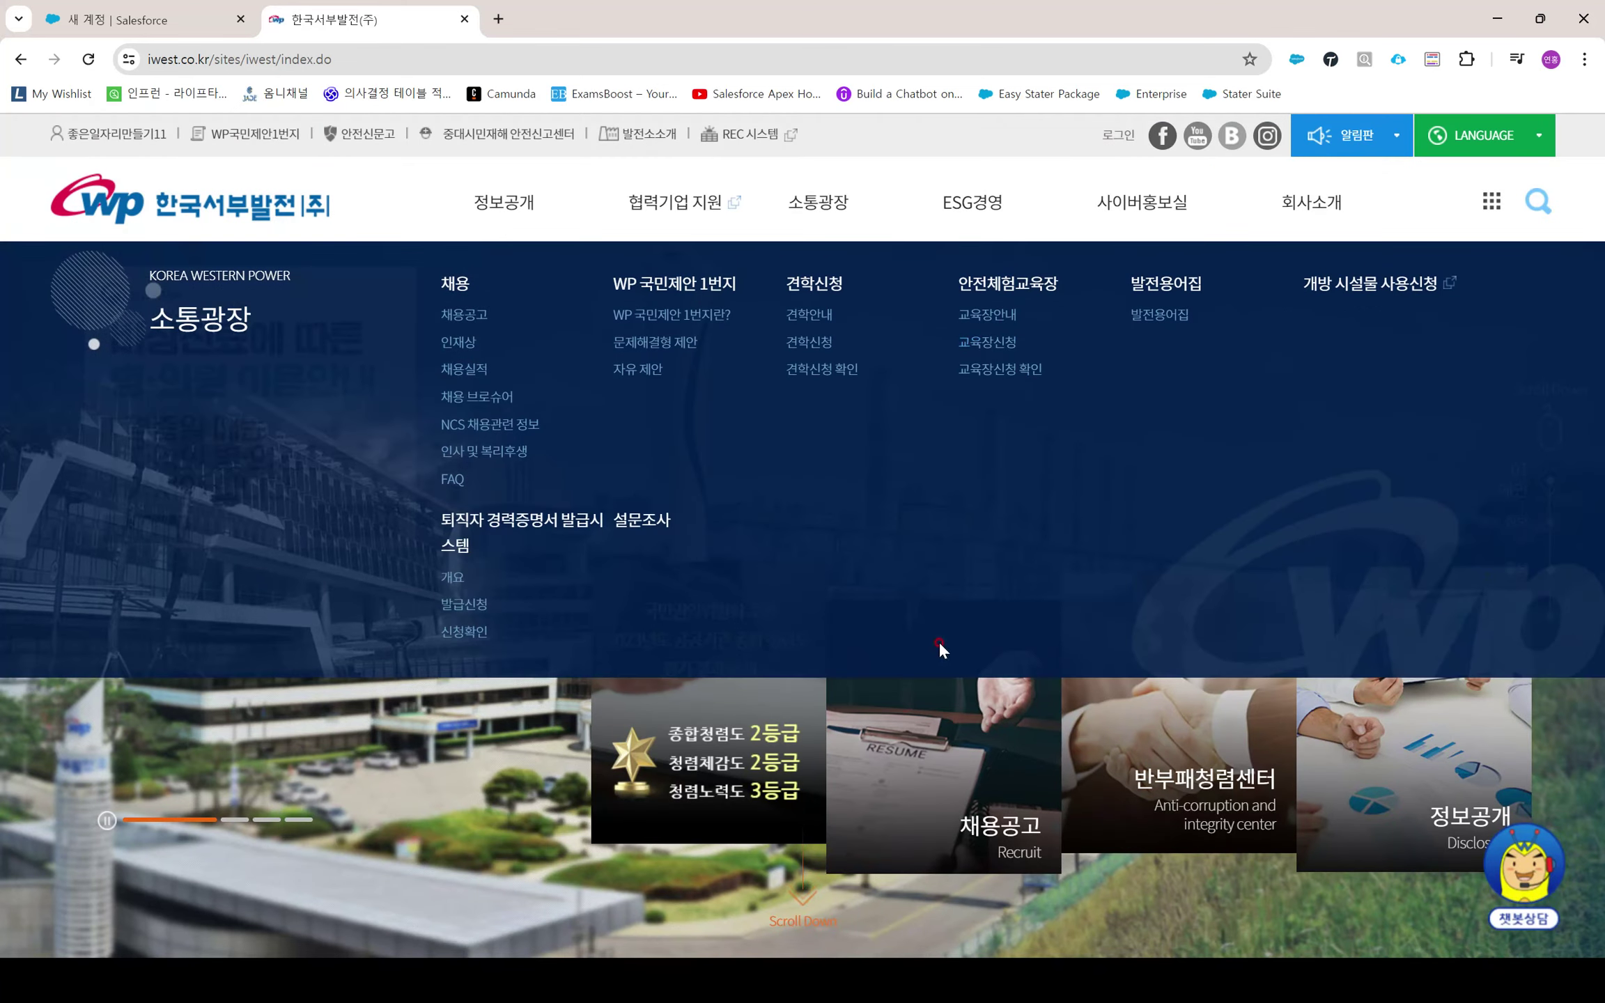
Scroll to the Korea Western Power site footer and select the company address
mouse_move(896, 717)
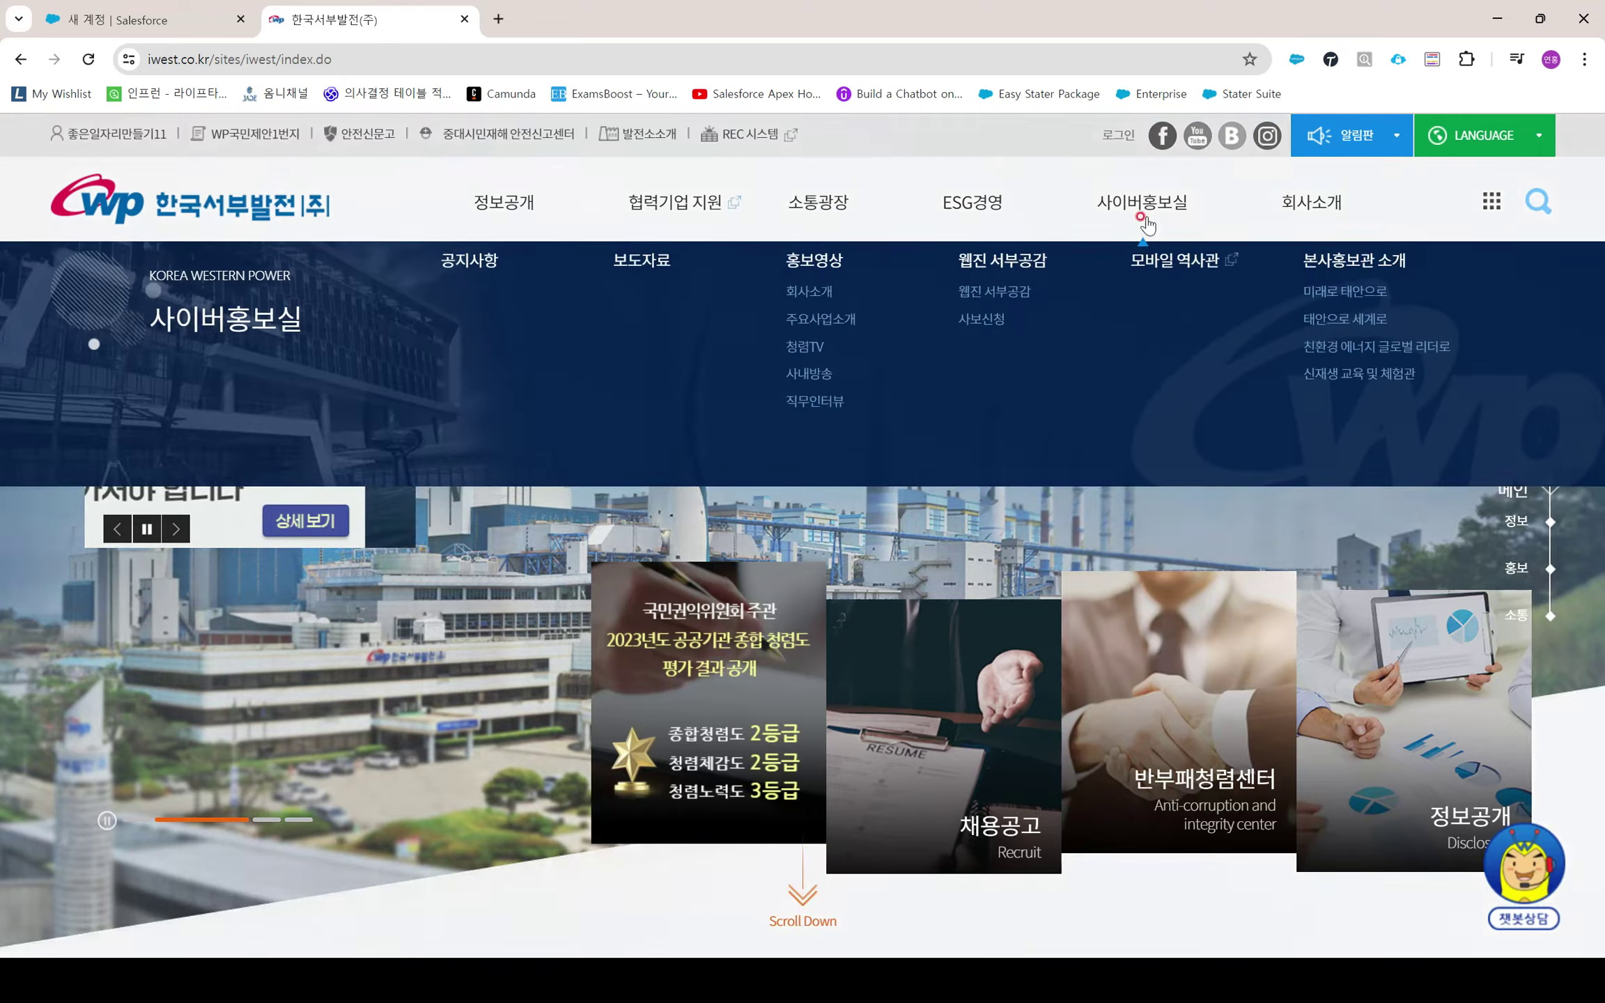
mouse_move(703, 224)
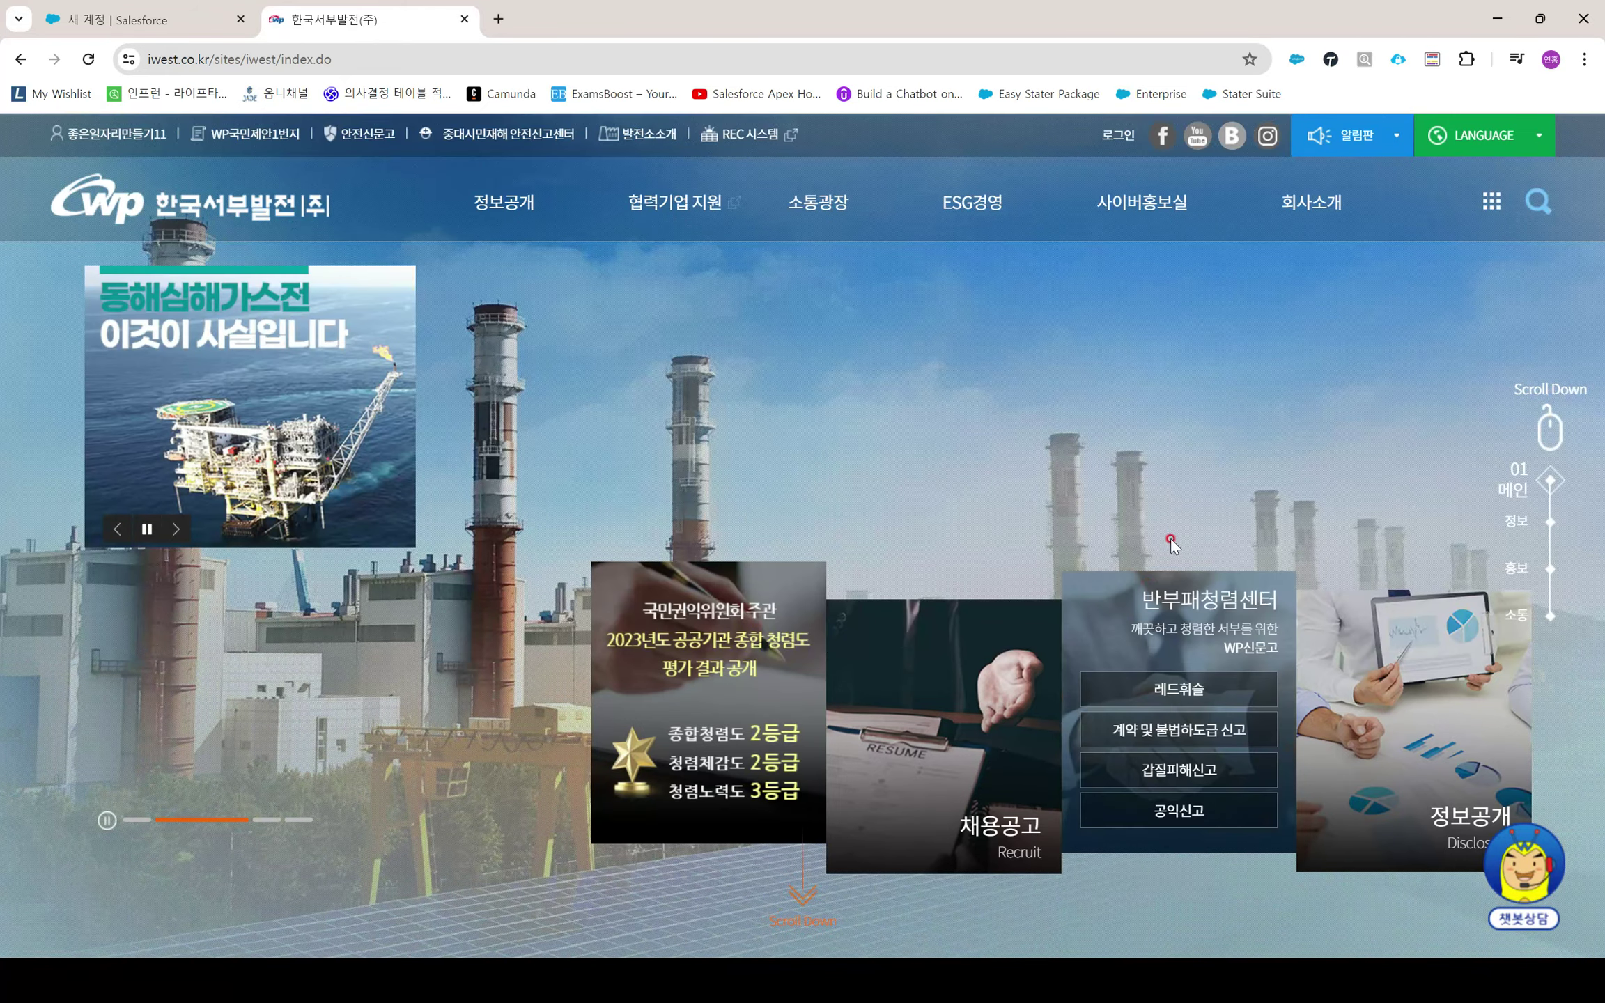
scroll(1164, 527, down, 1)
scroll(1165, 527, down, 3)
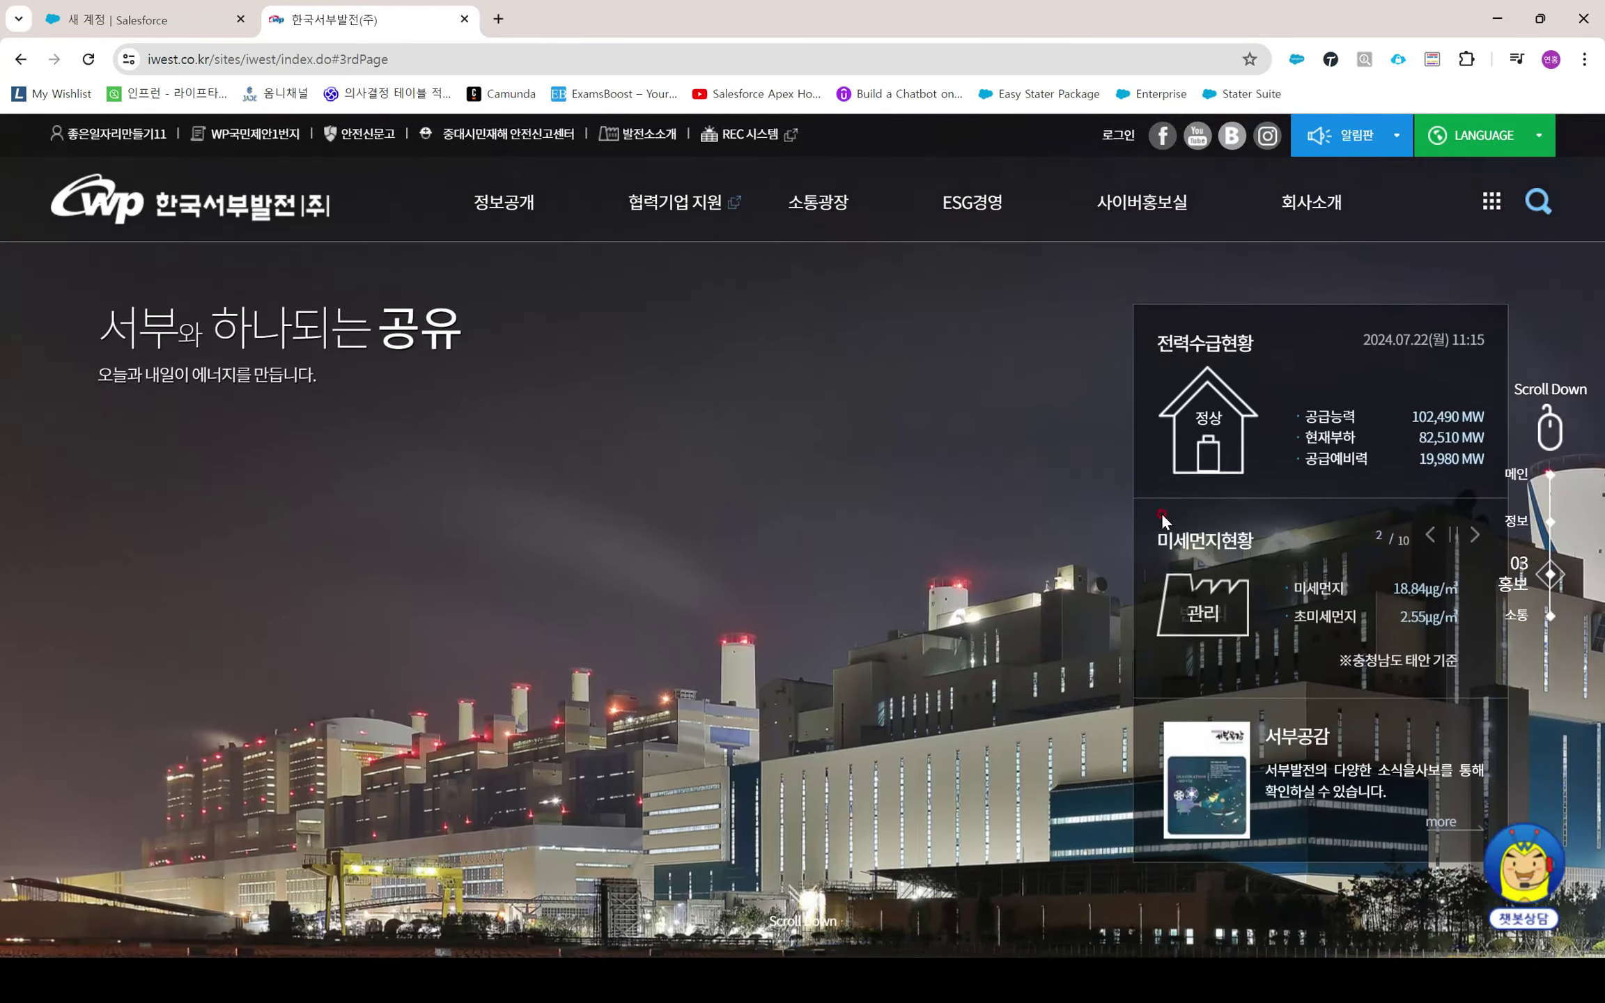
scroll(1158, 517, down, 1)
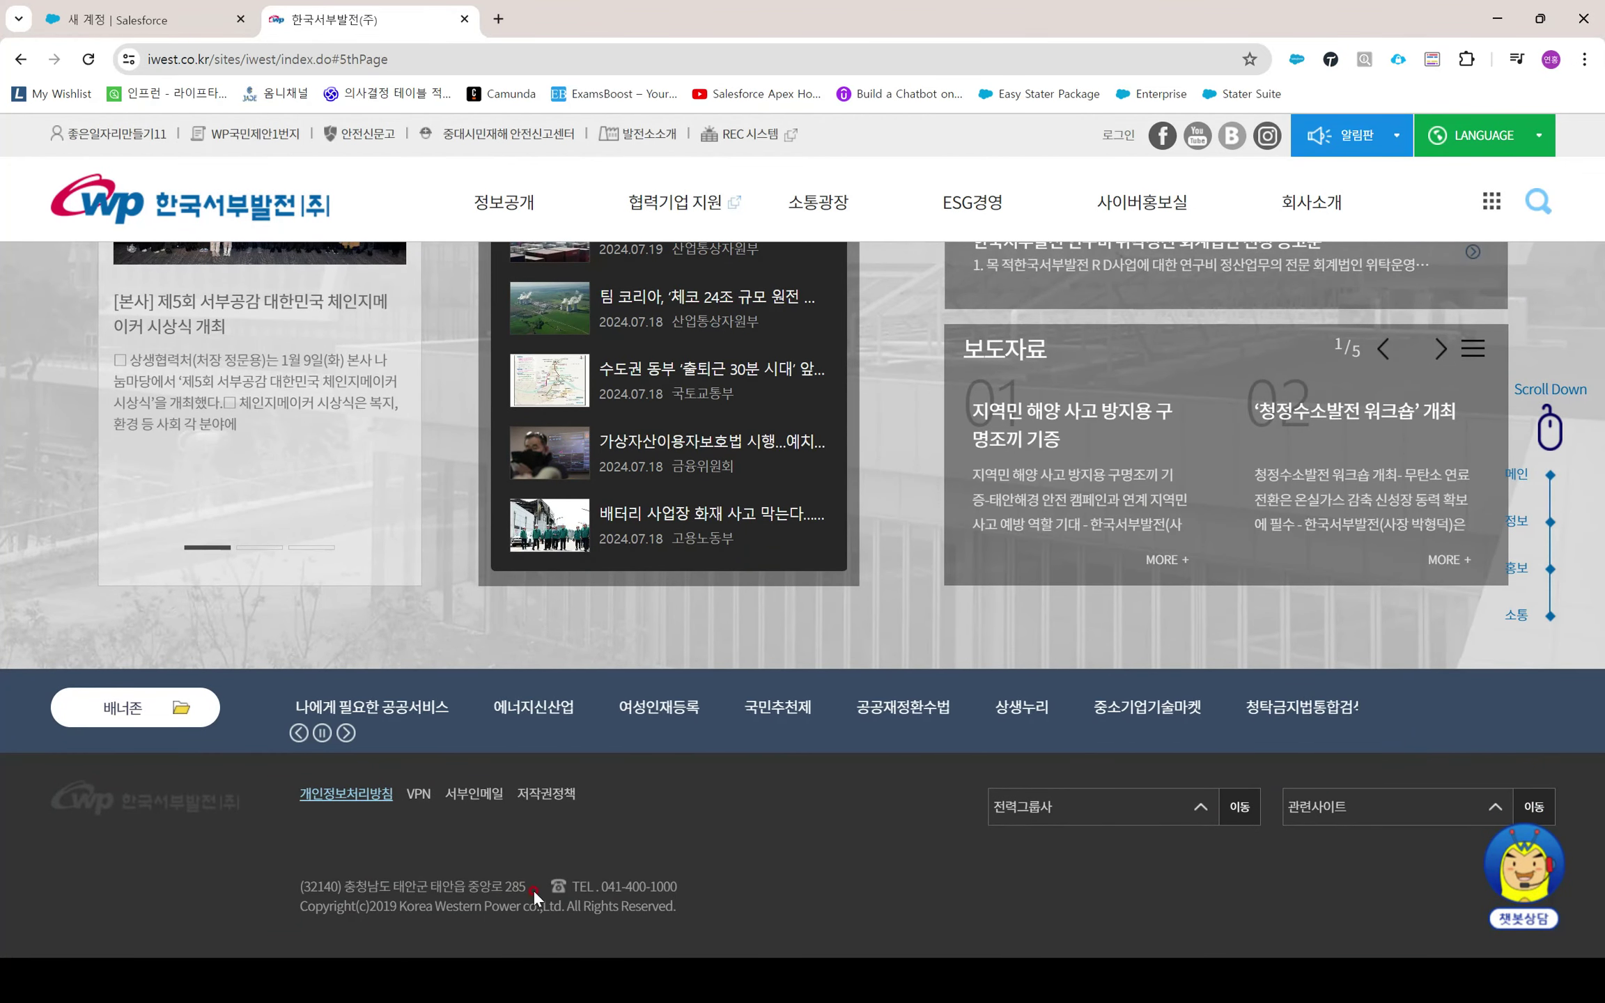
drag(529, 895, 294, 896)
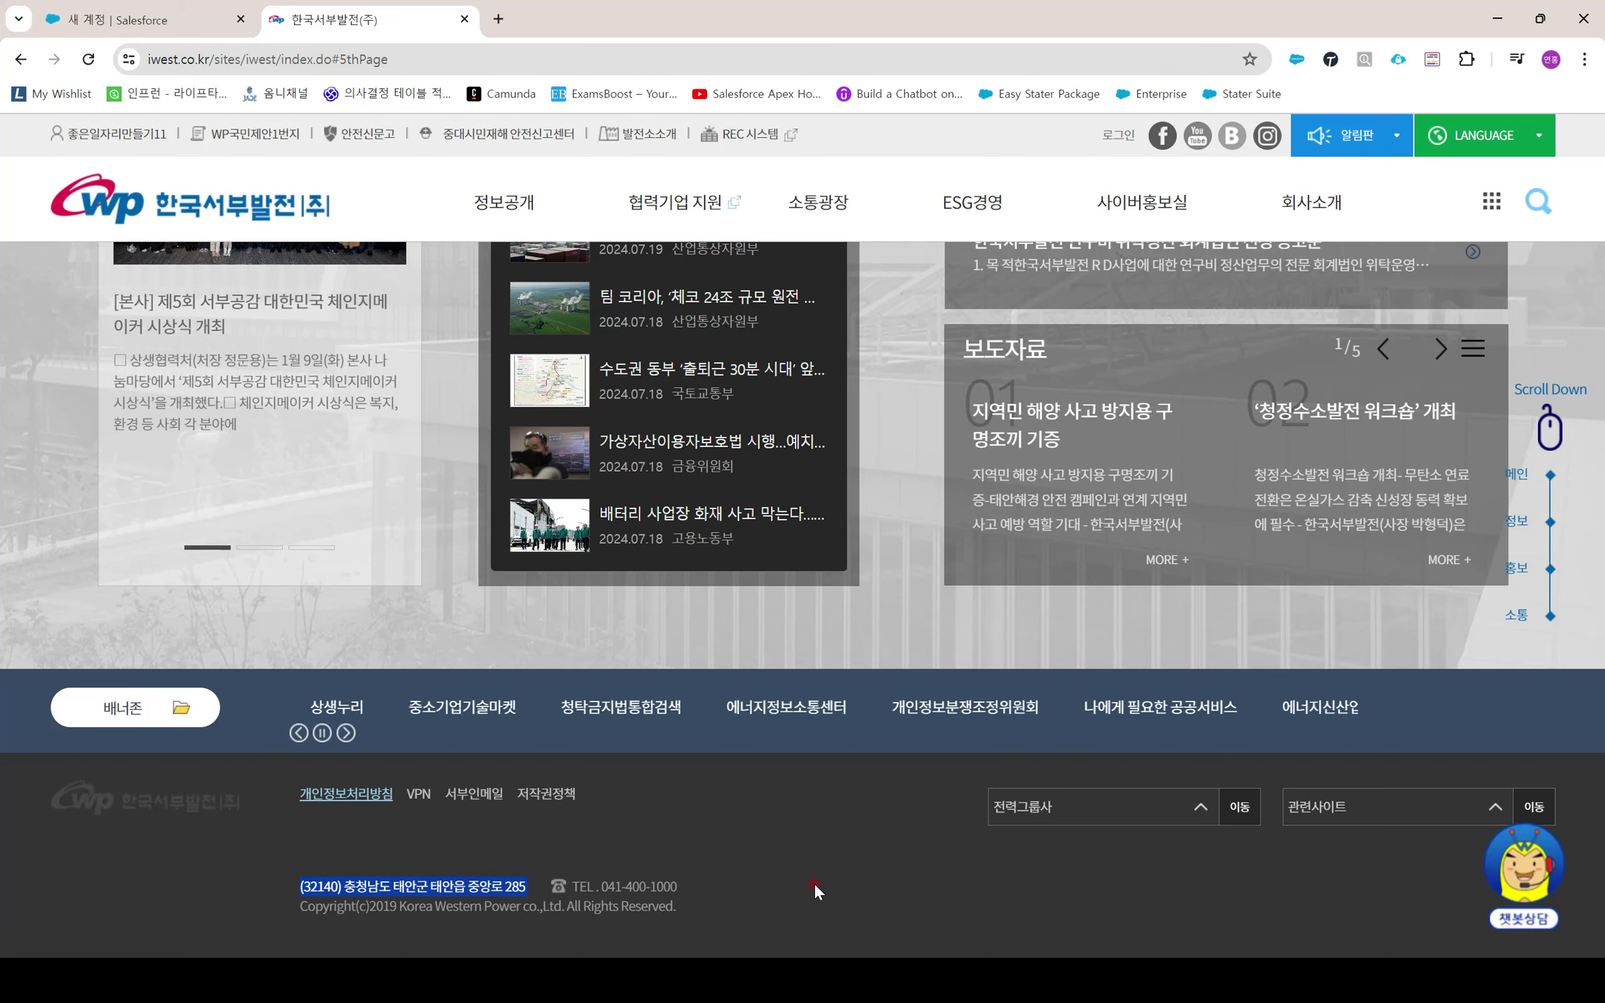
Select the company phone number in the footer and return to the Salesforce form
key(alt+Tab)
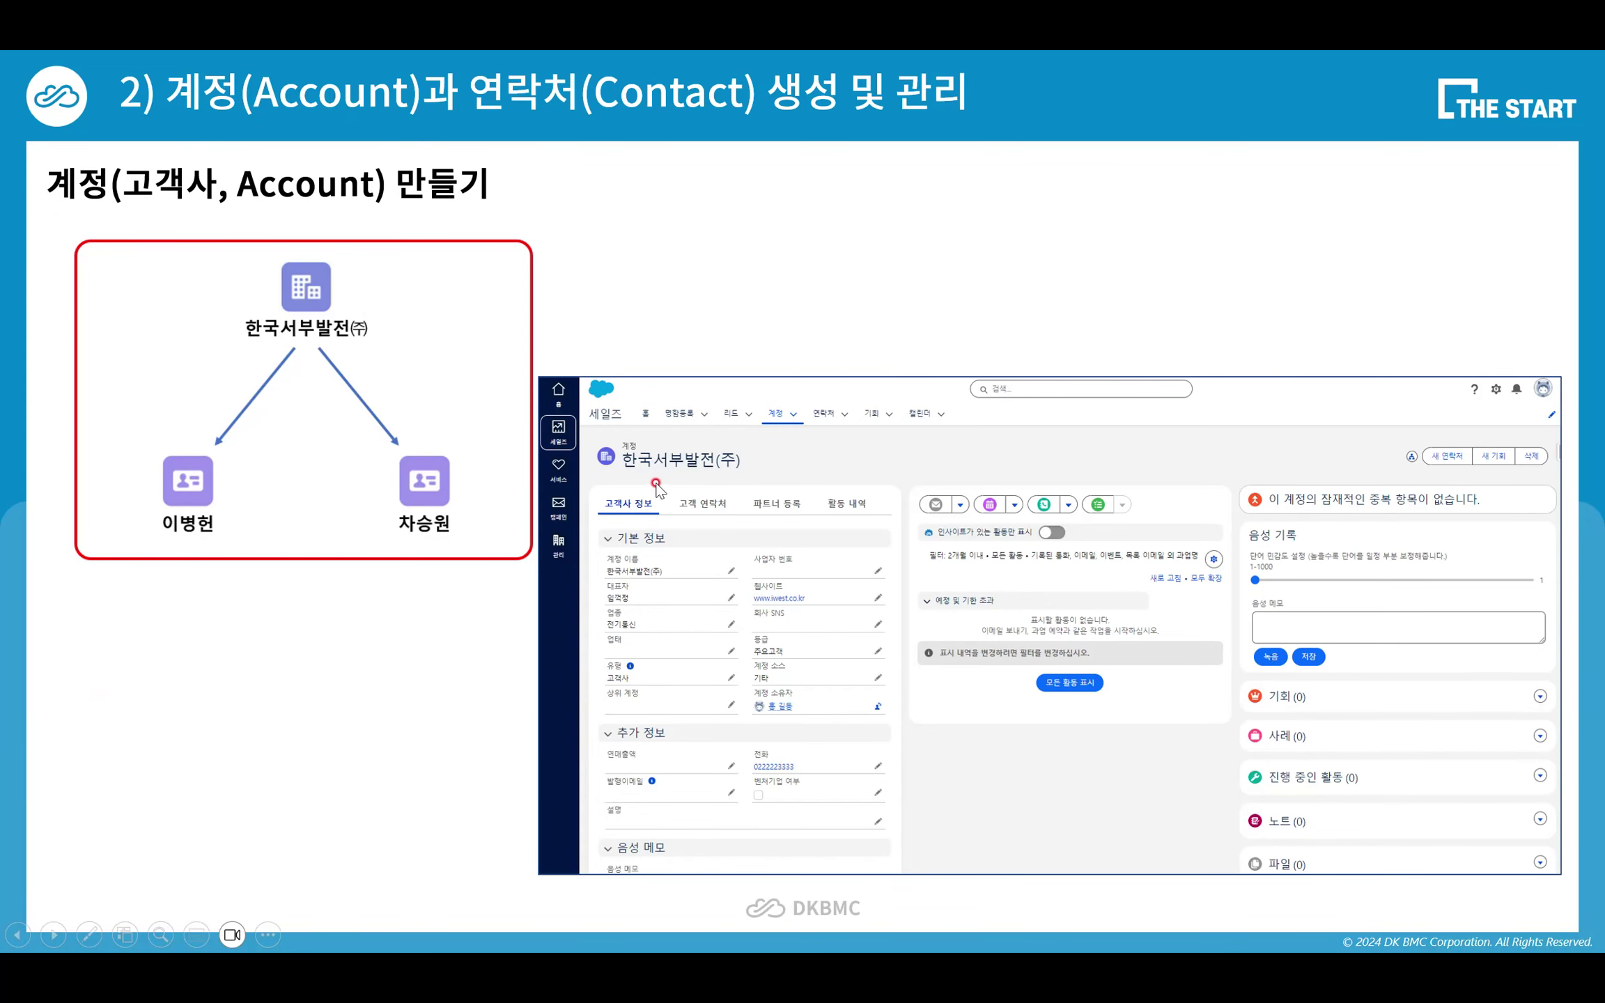
key(alt+Tab)
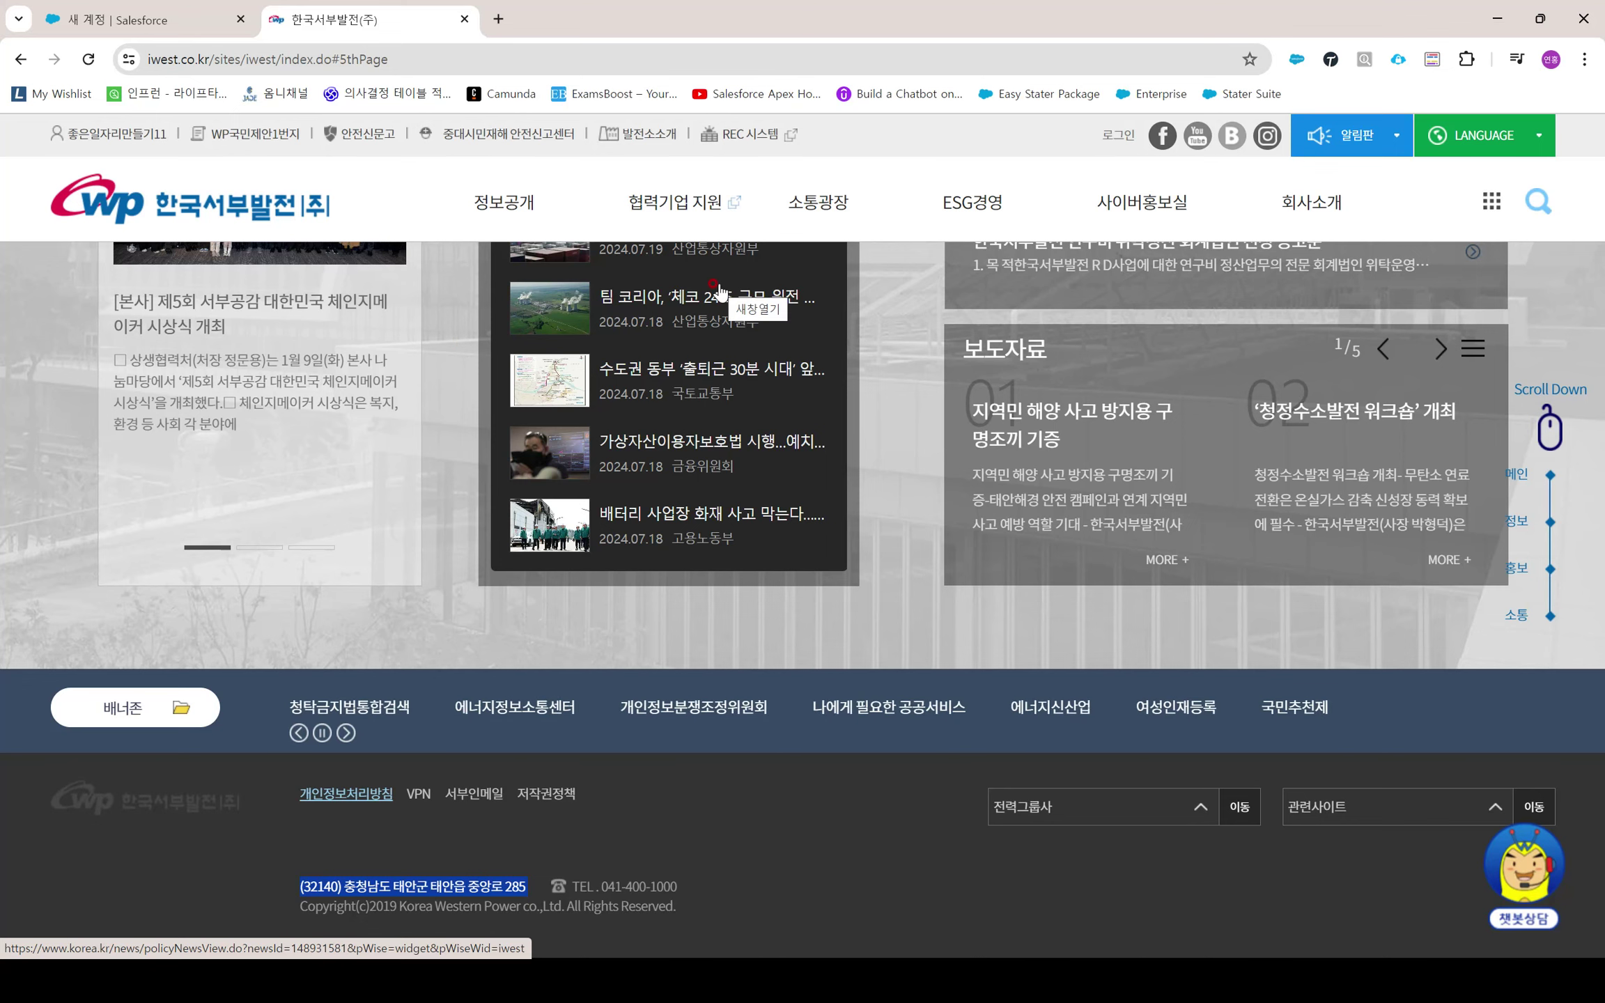
click(146, 20)
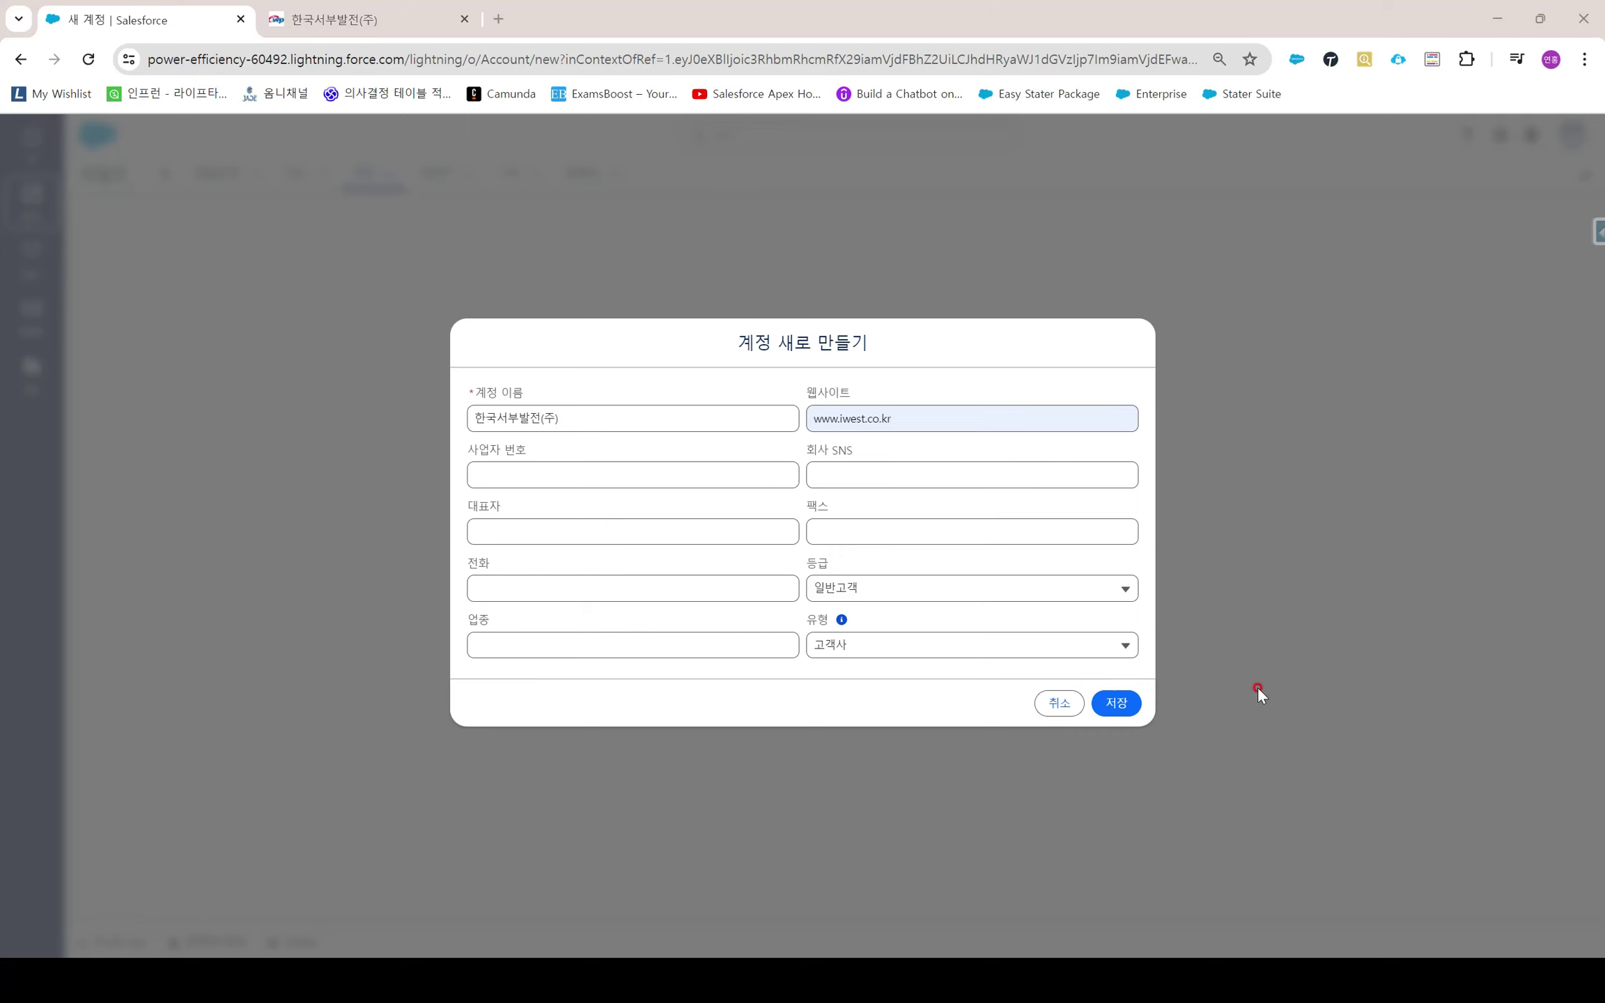
key(alt+Tab)
click(409, 26)
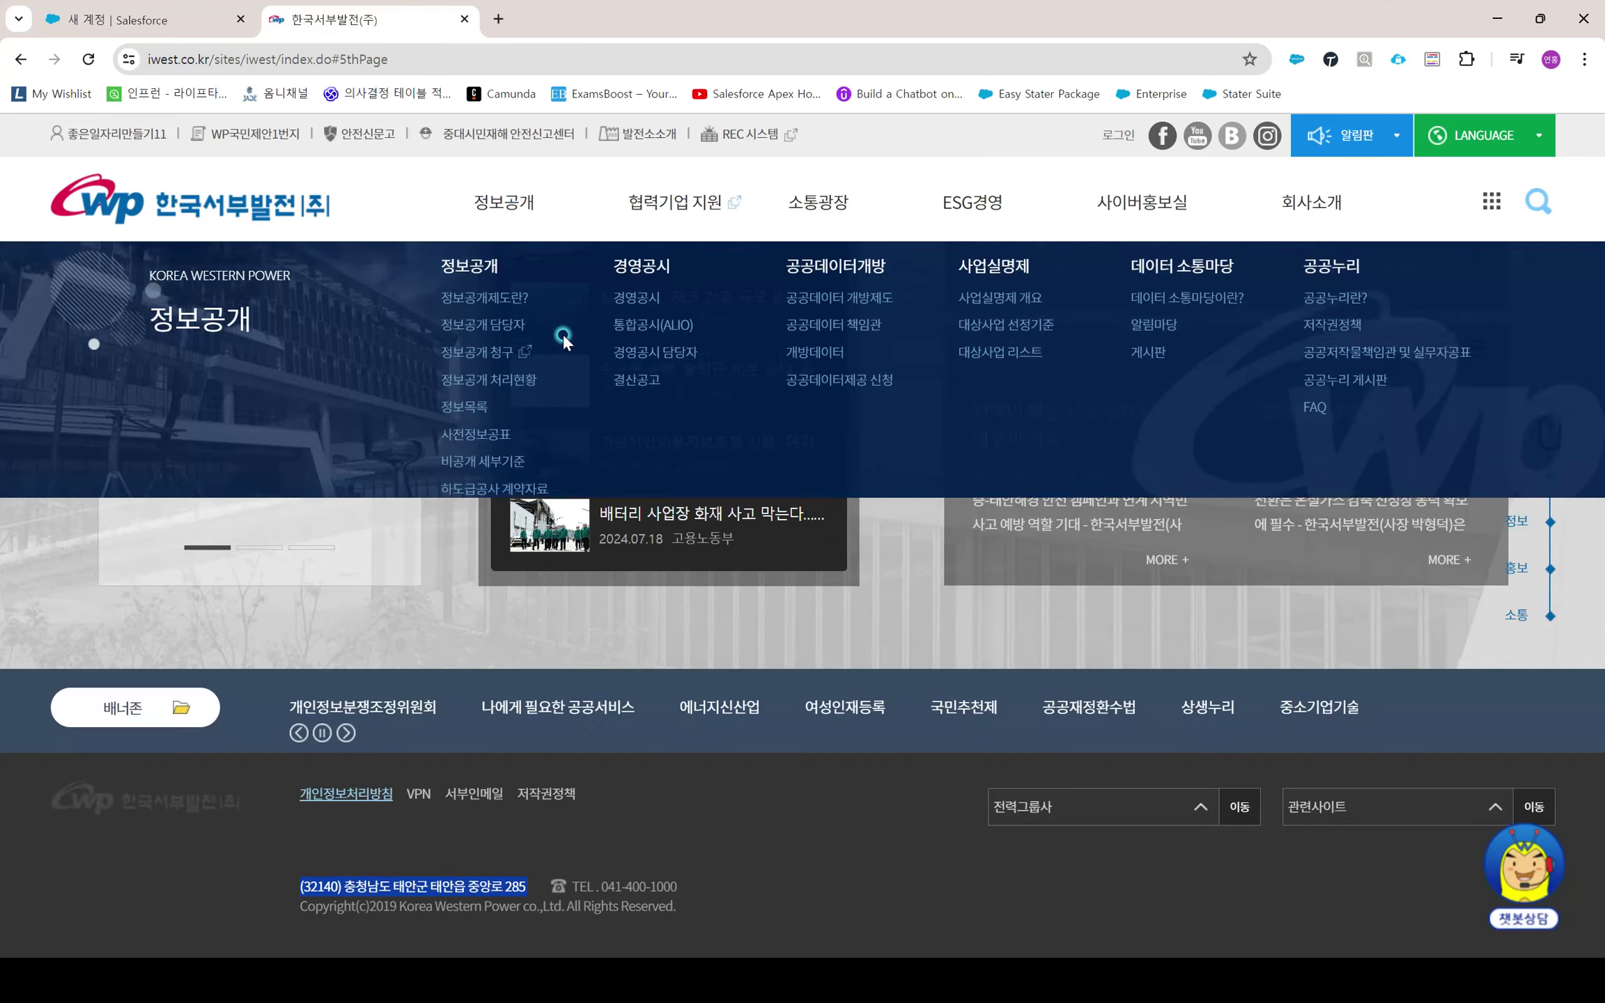
drag(677, 889, 596, 875)
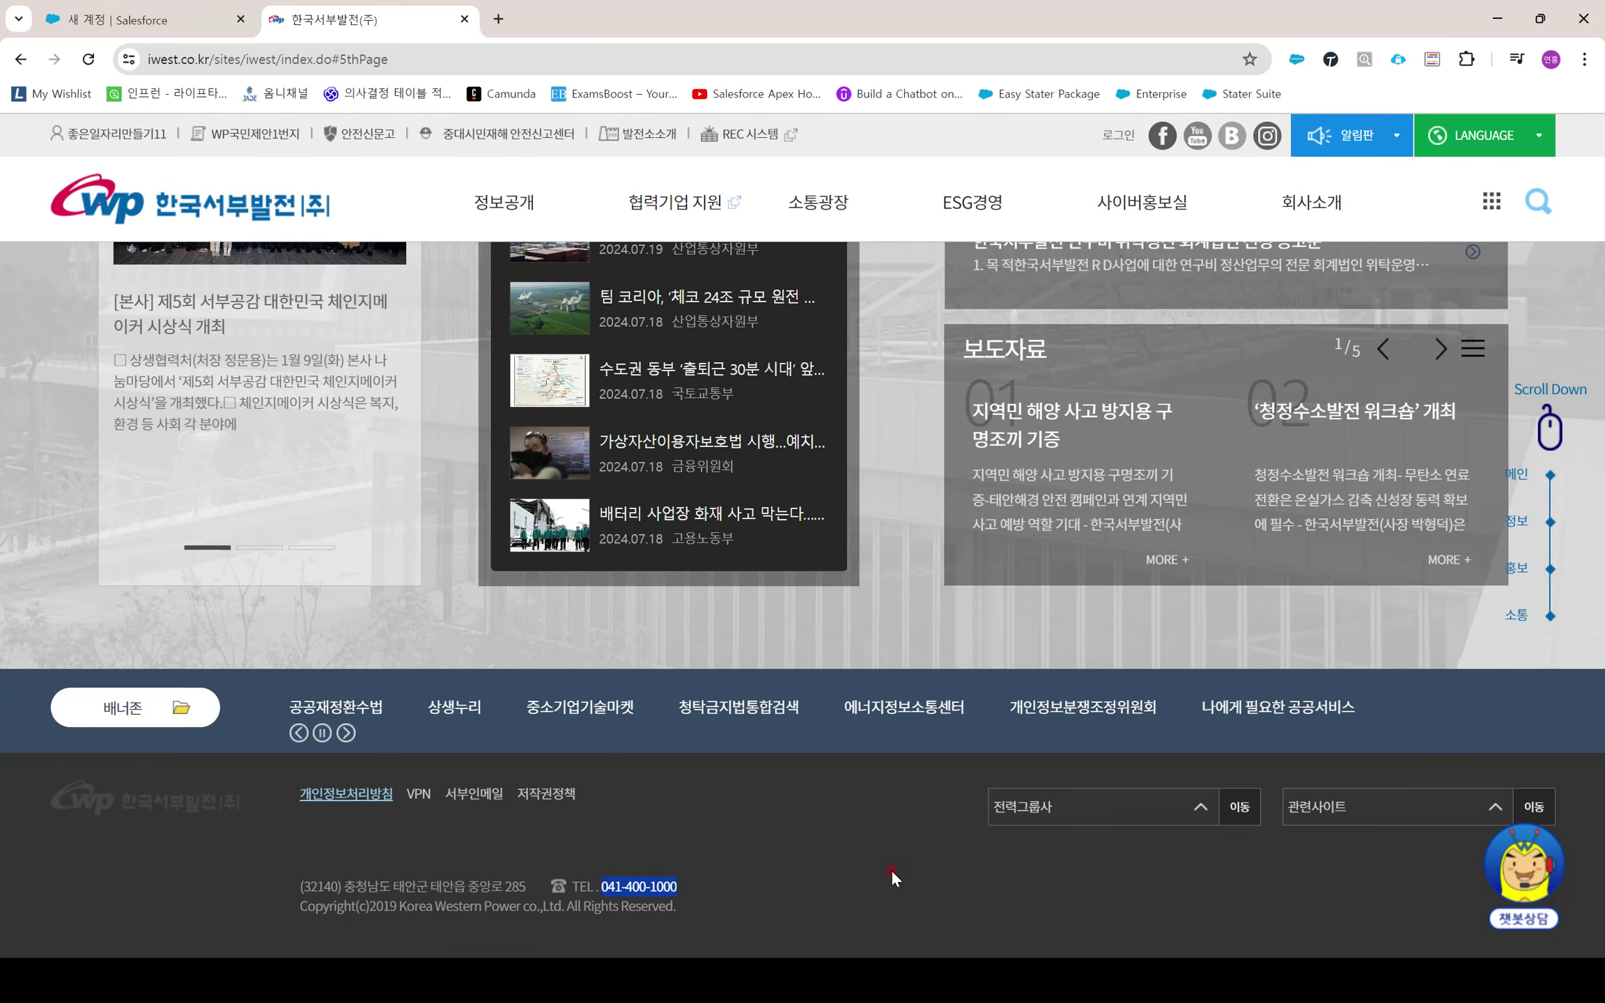
click(167, 20)
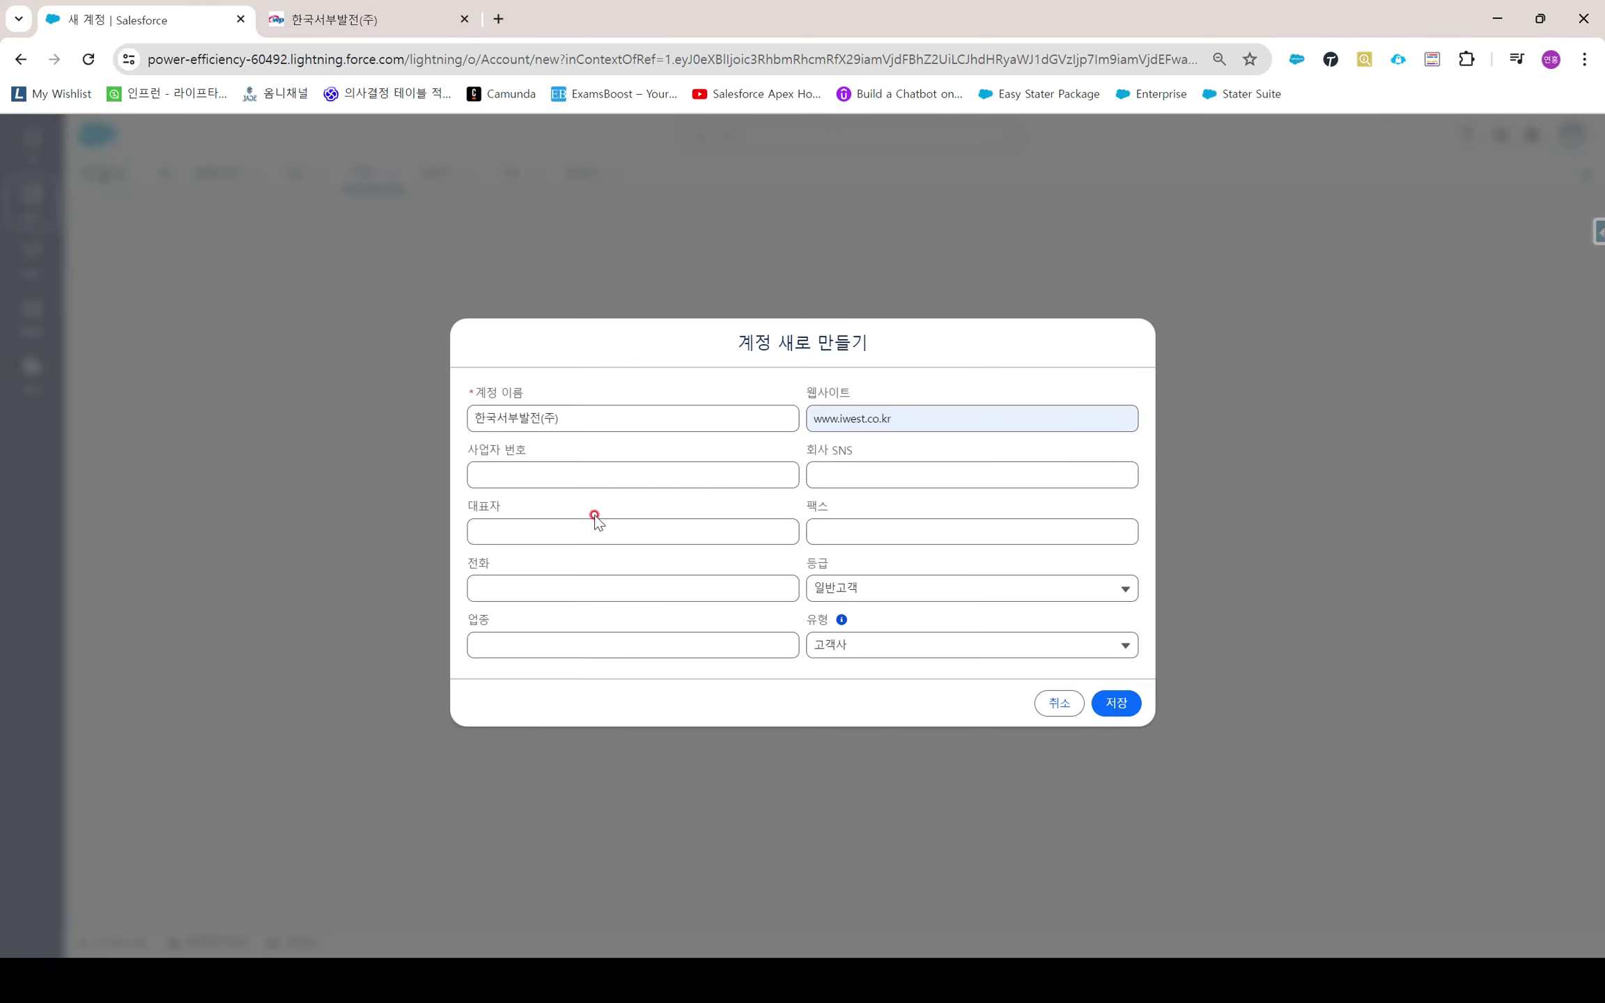
Paste the copied company phone number into the account's 전화 field
click(571, 592)
key(ctrl+v)
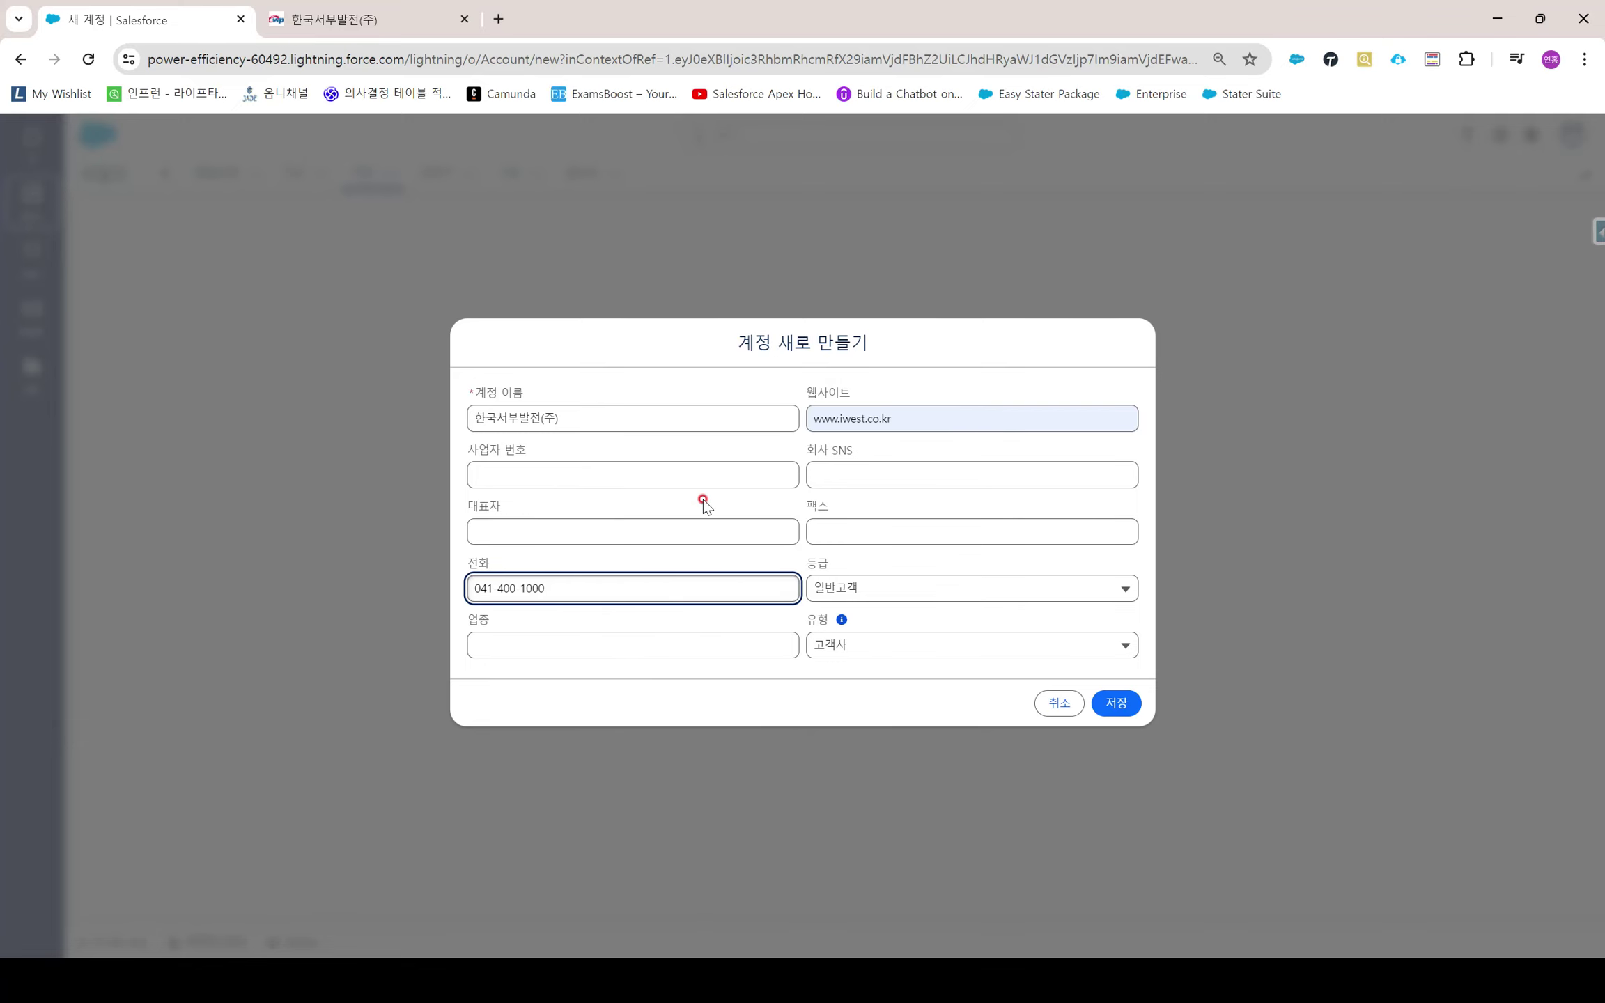
click(365, 19)
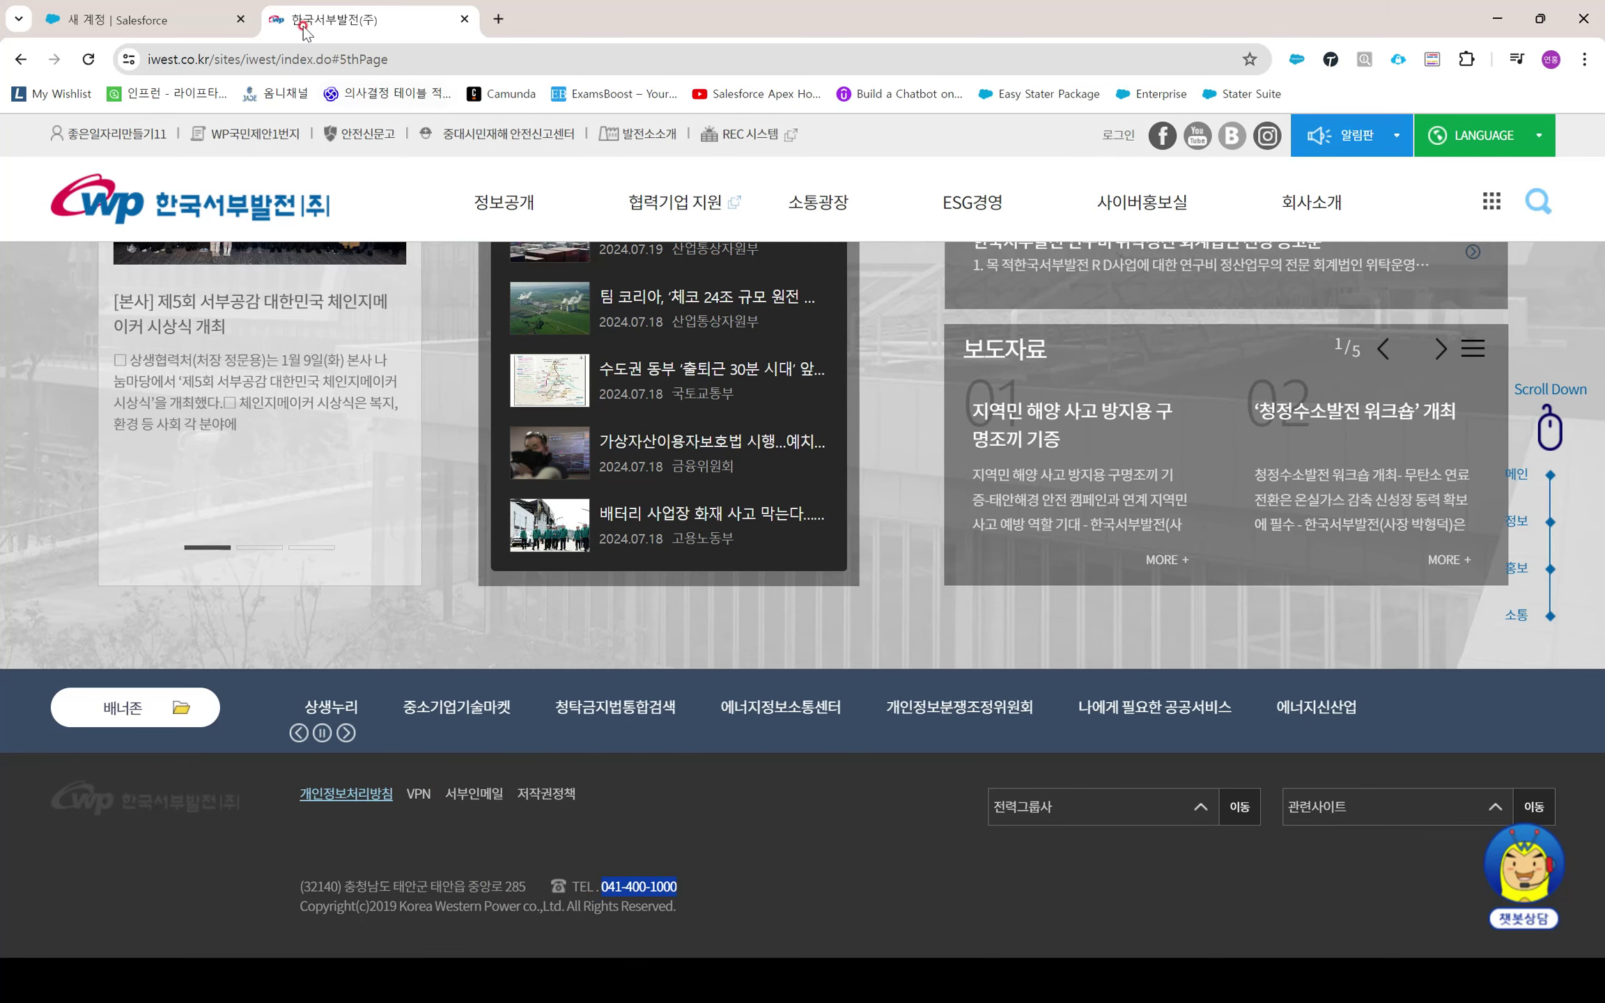
mouse_move(491, 204)
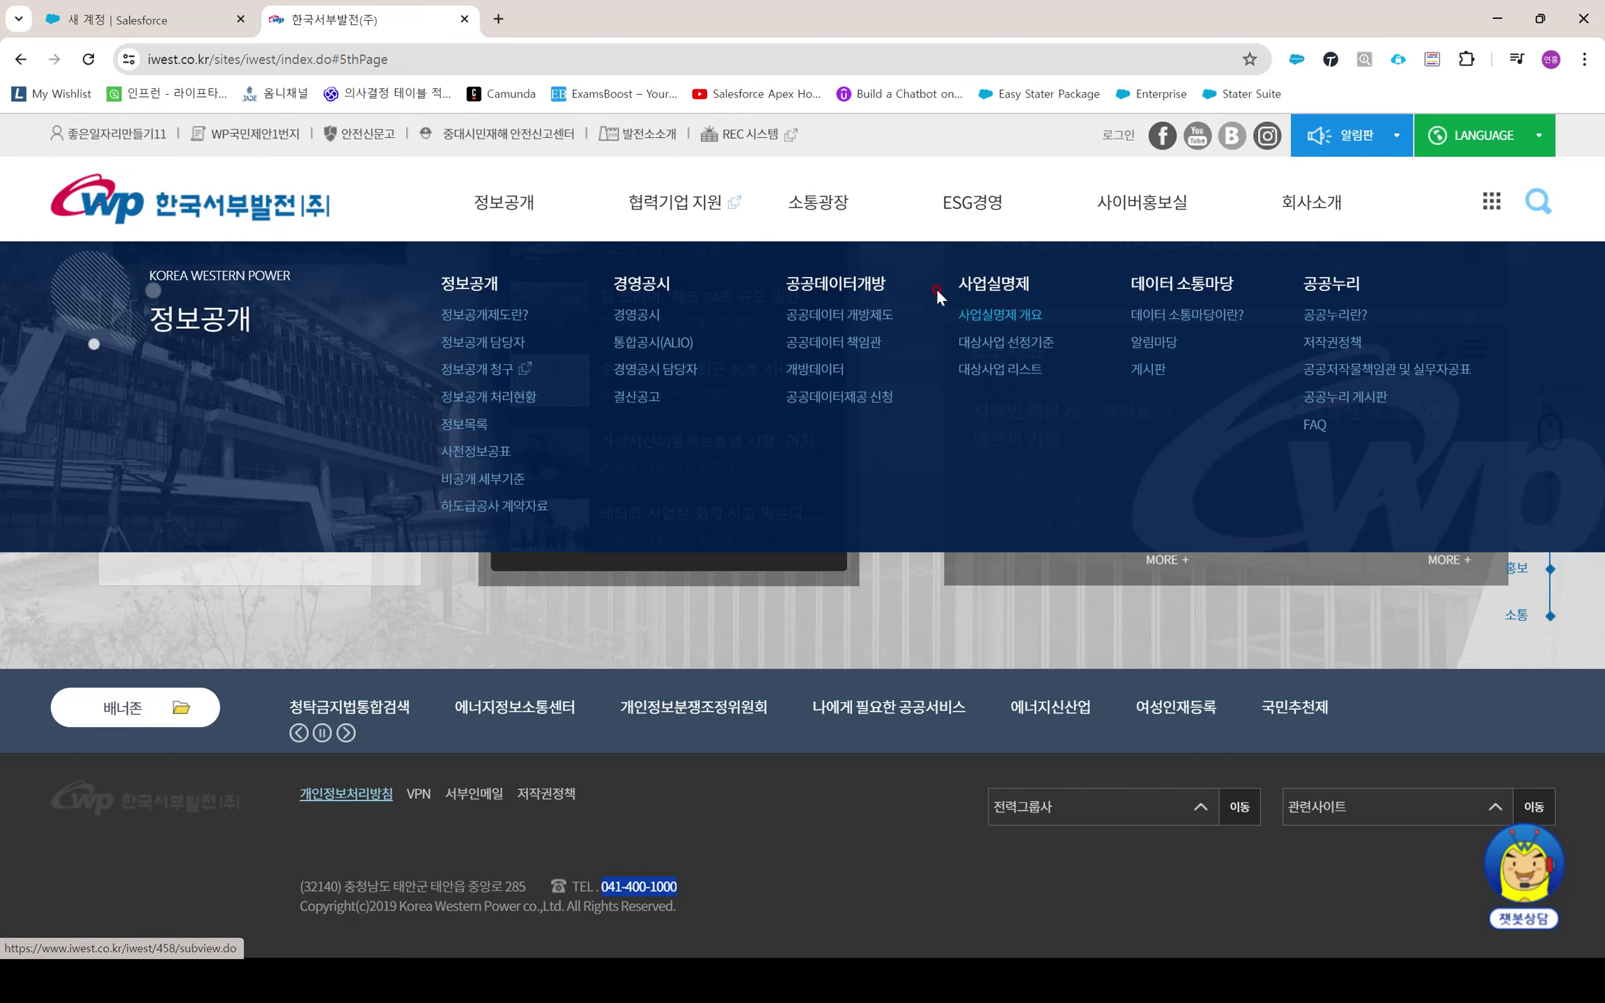
mouse_move(1307, 230)
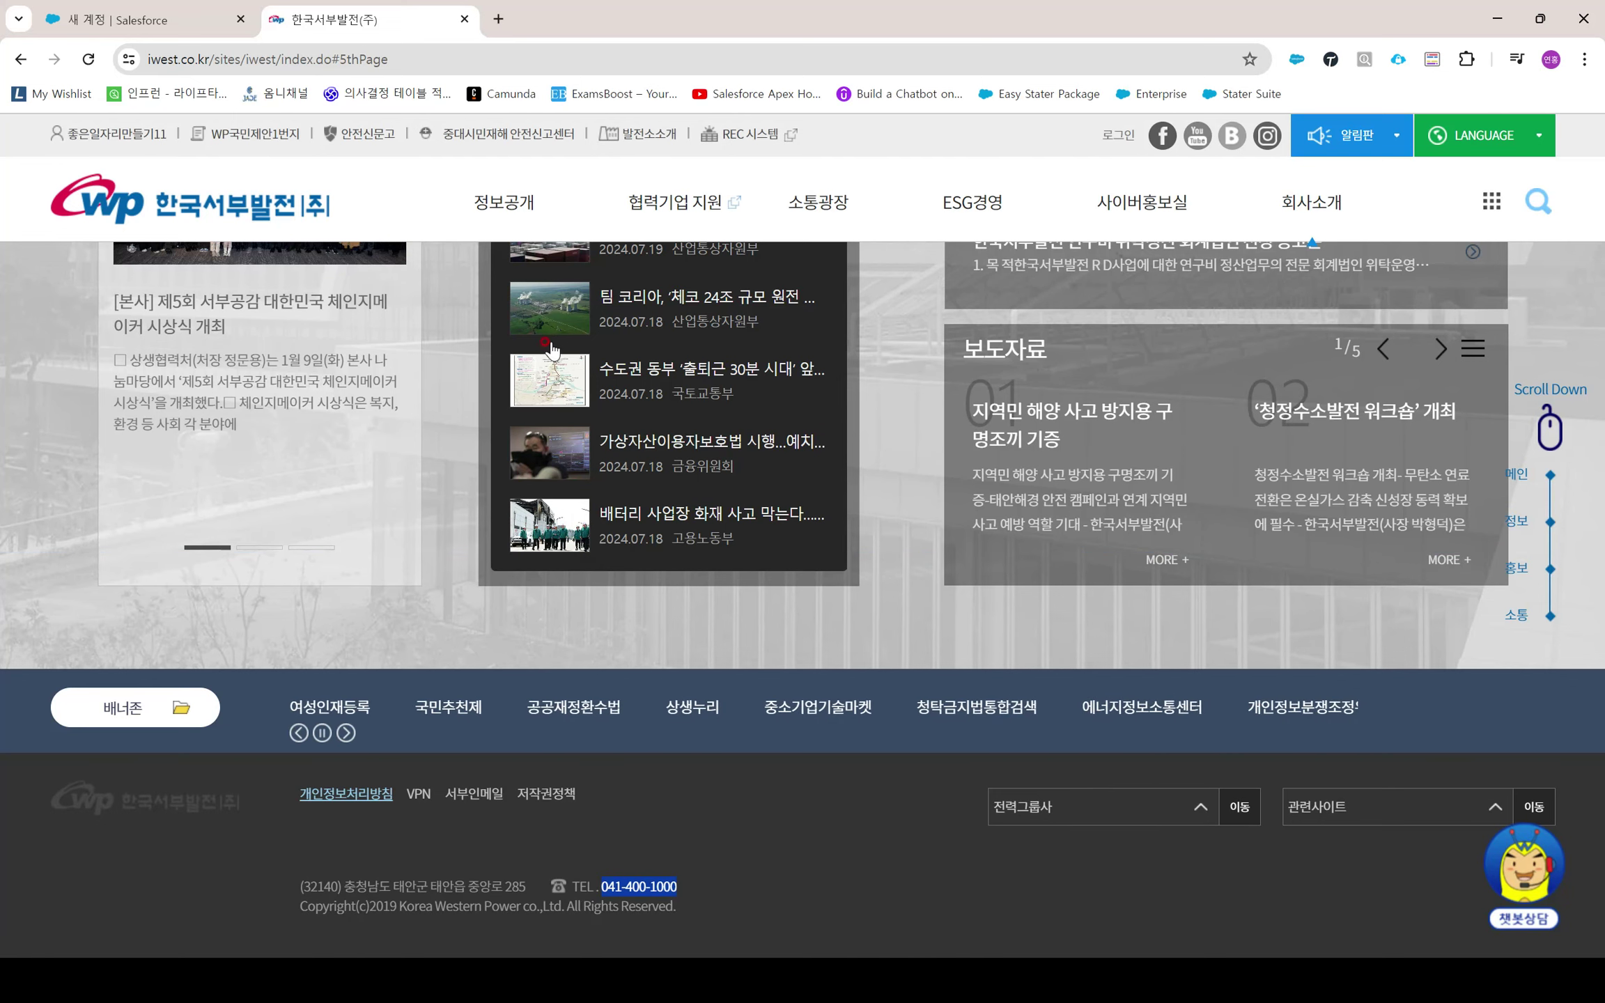
click(165, 28)
Enter the representative's name in the new account form
click(720, 611)
click(611, 474)
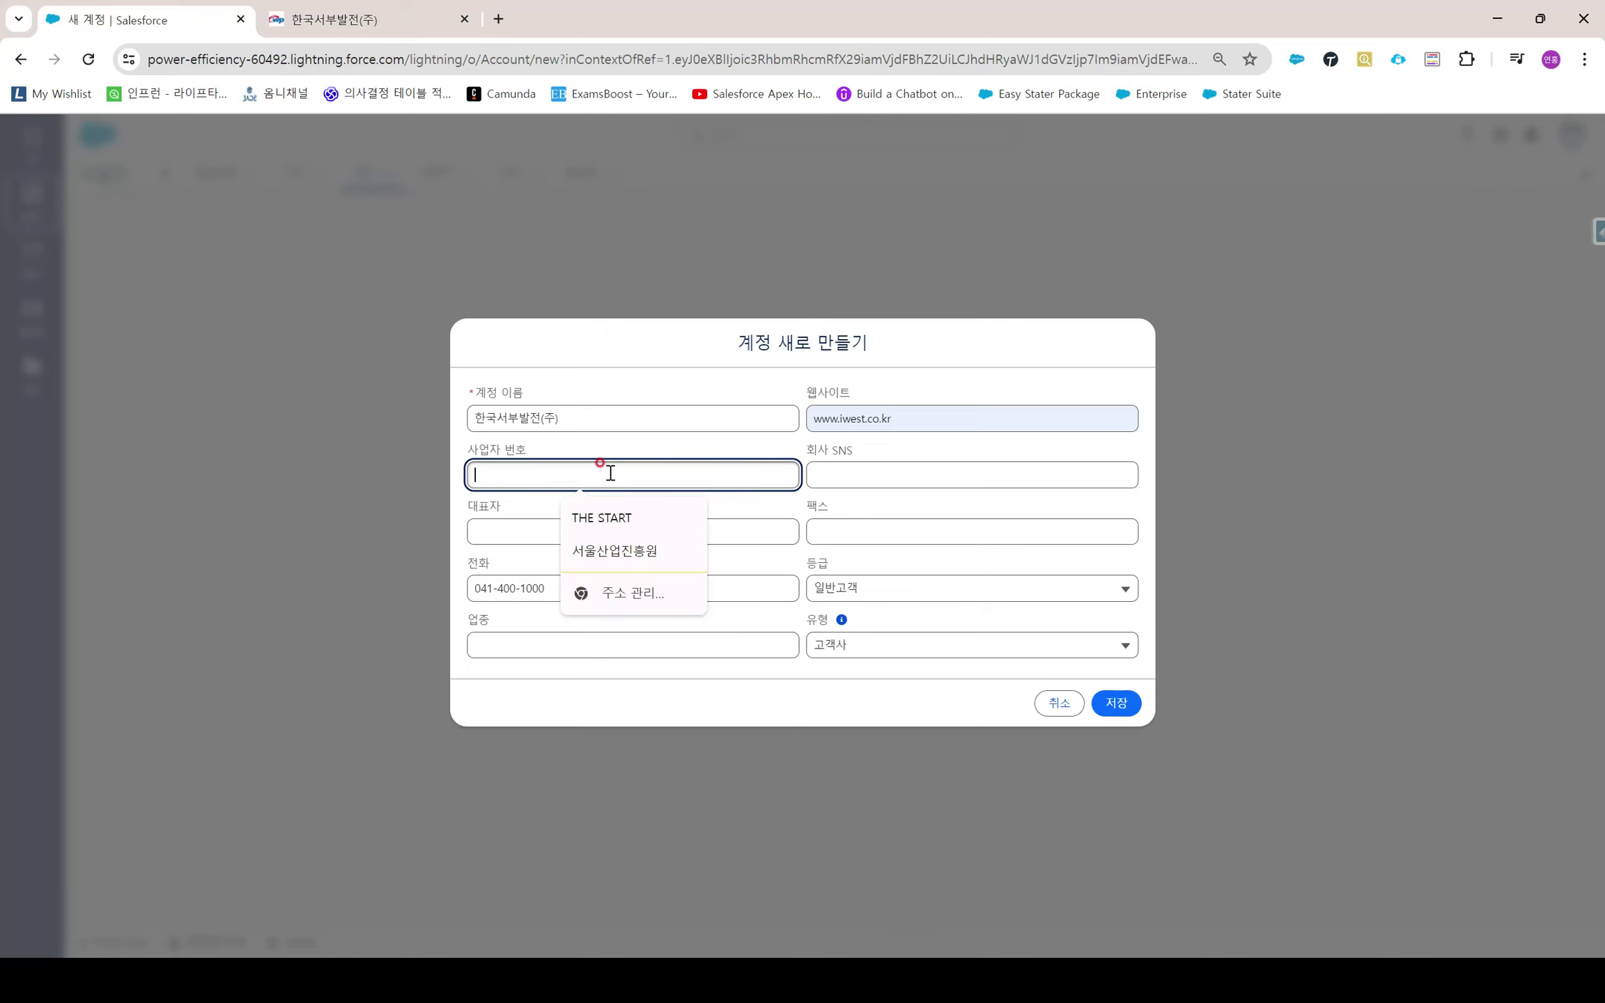
click(863, 479)
click(705, 528)
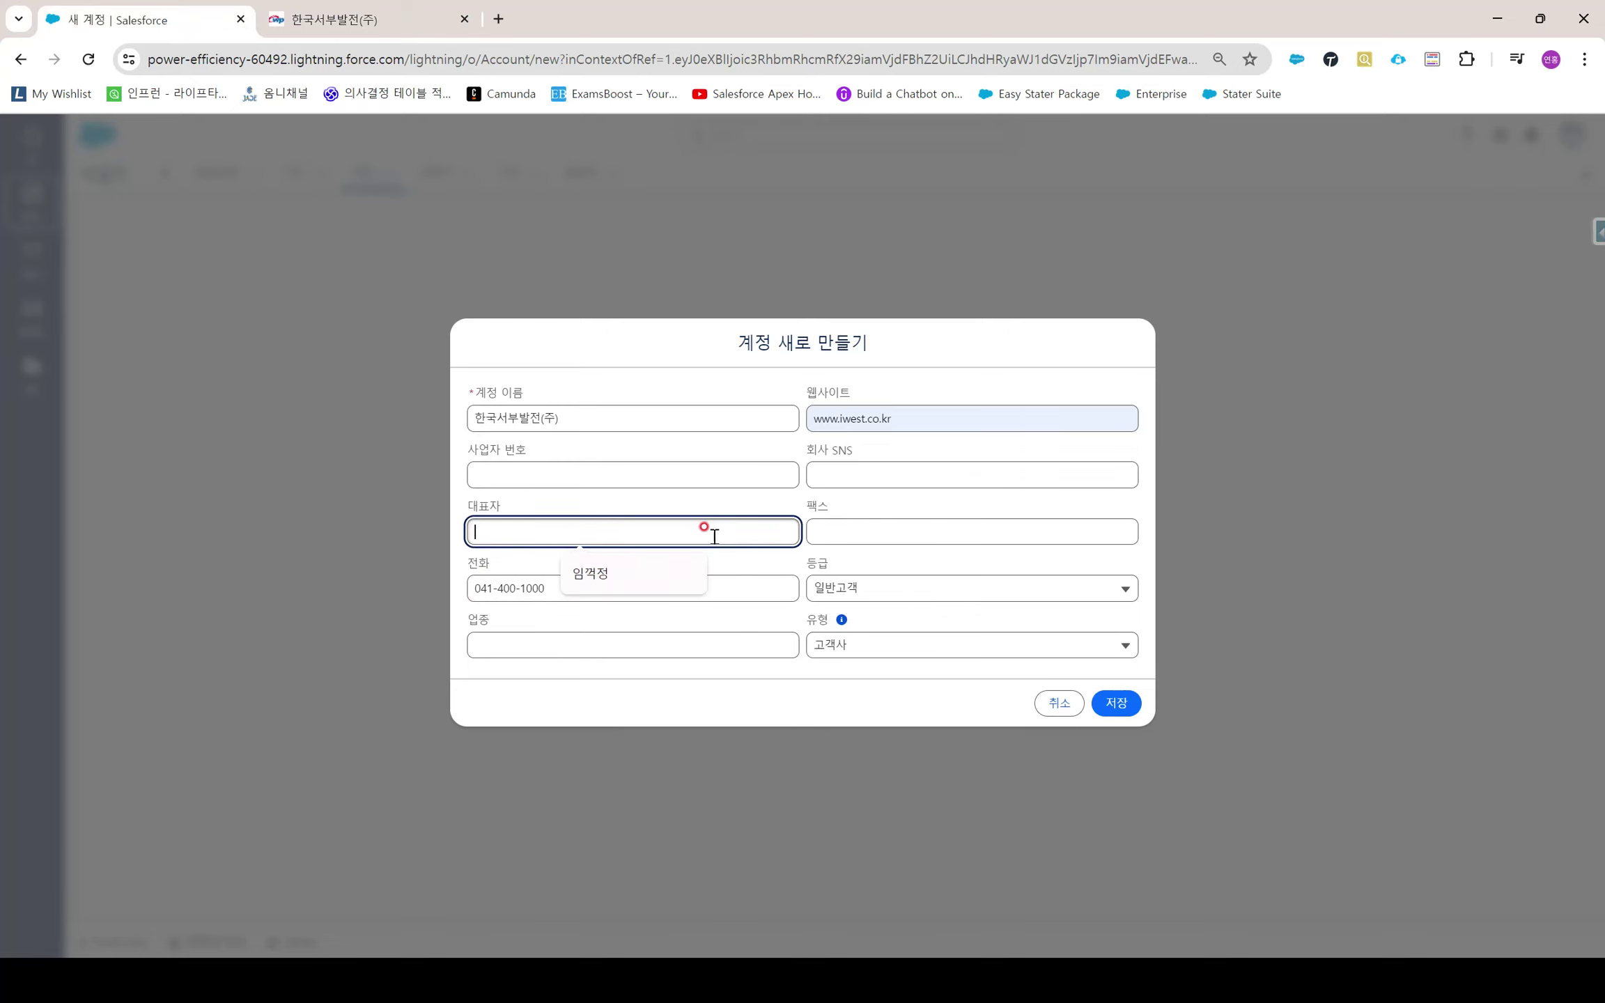
text(홍길동)
key(Tab)
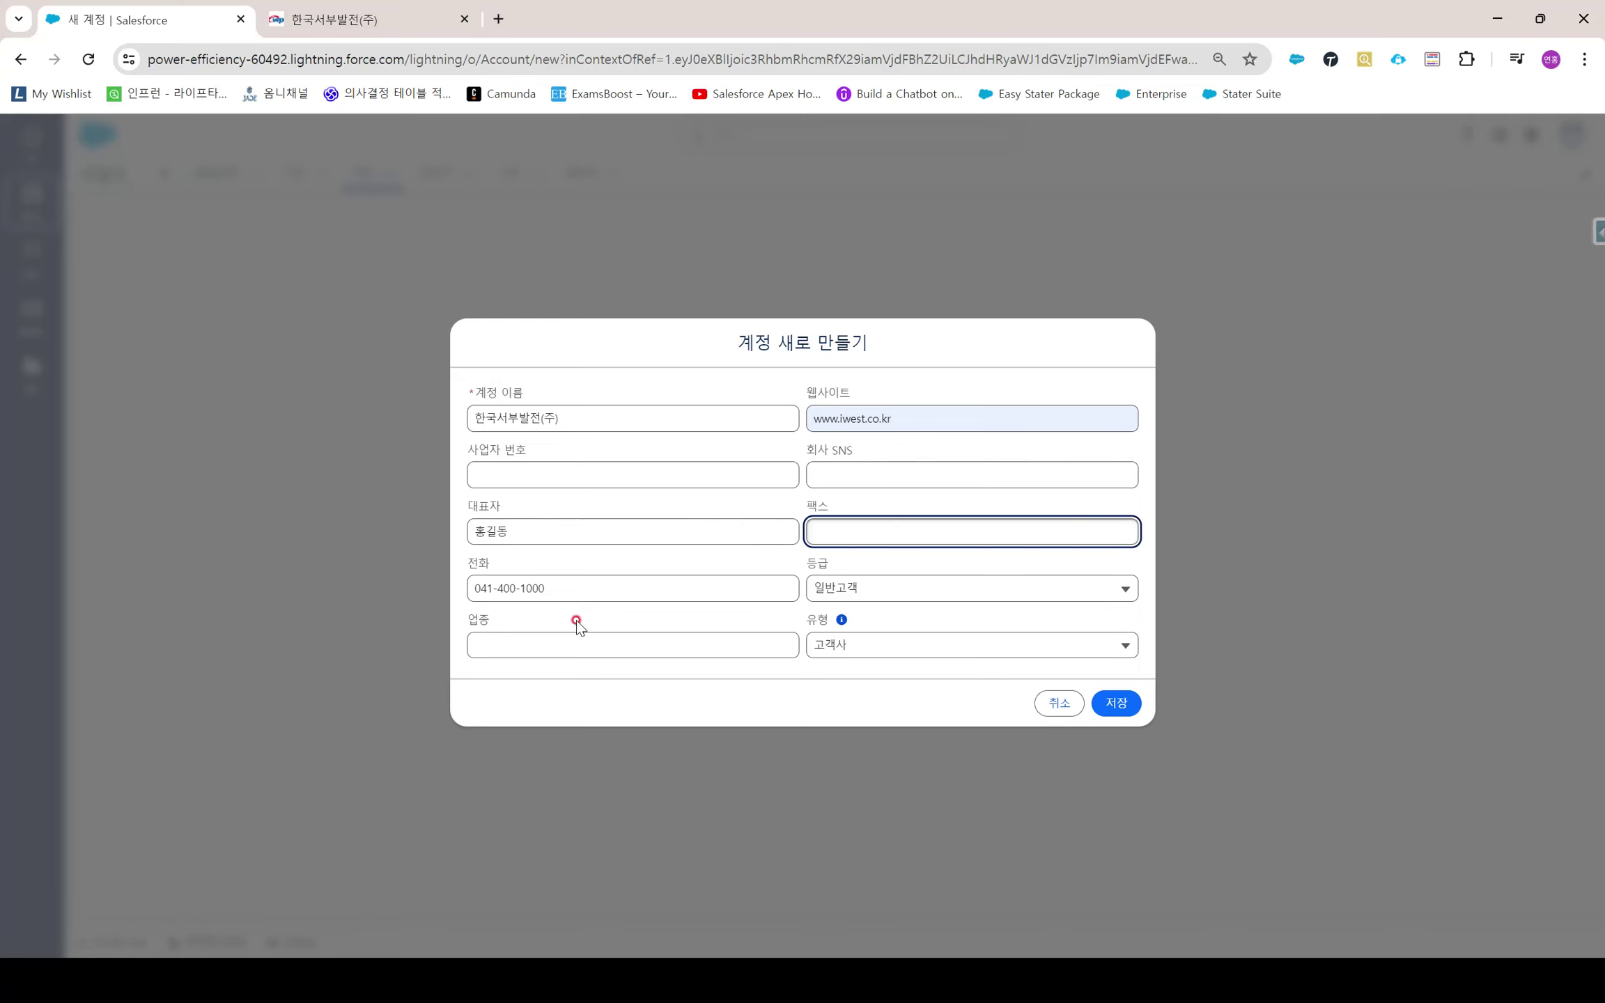
Set industry 발전 and grade 주요고객, then save the account
click(587, 651)
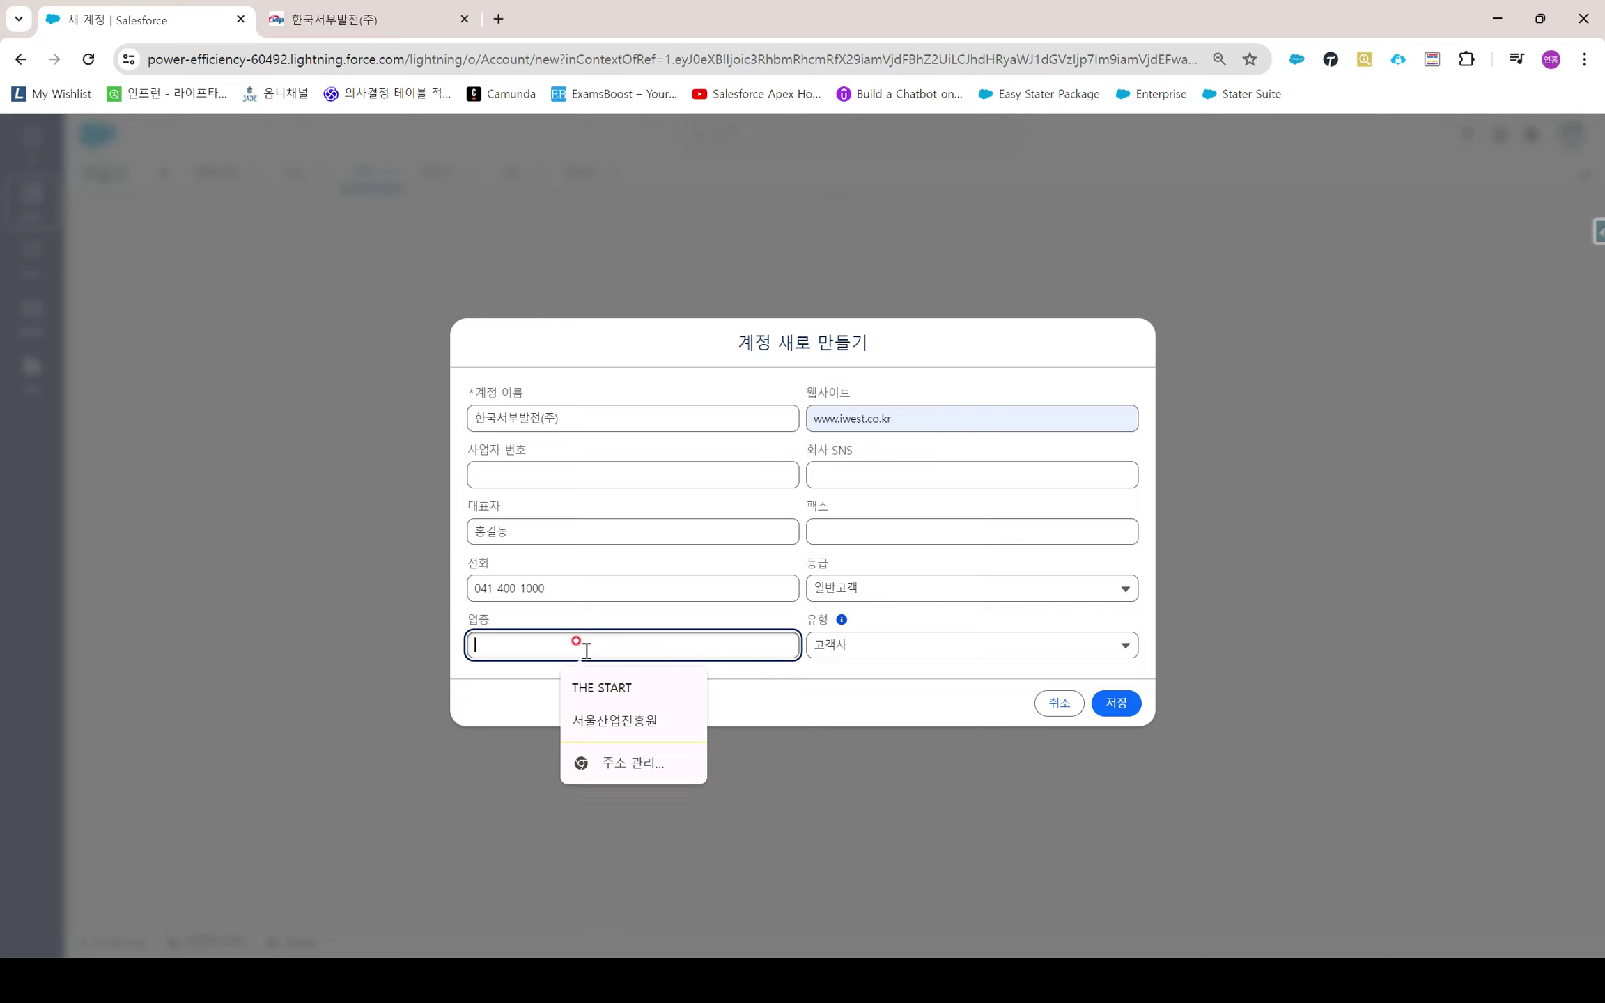
text(전력)
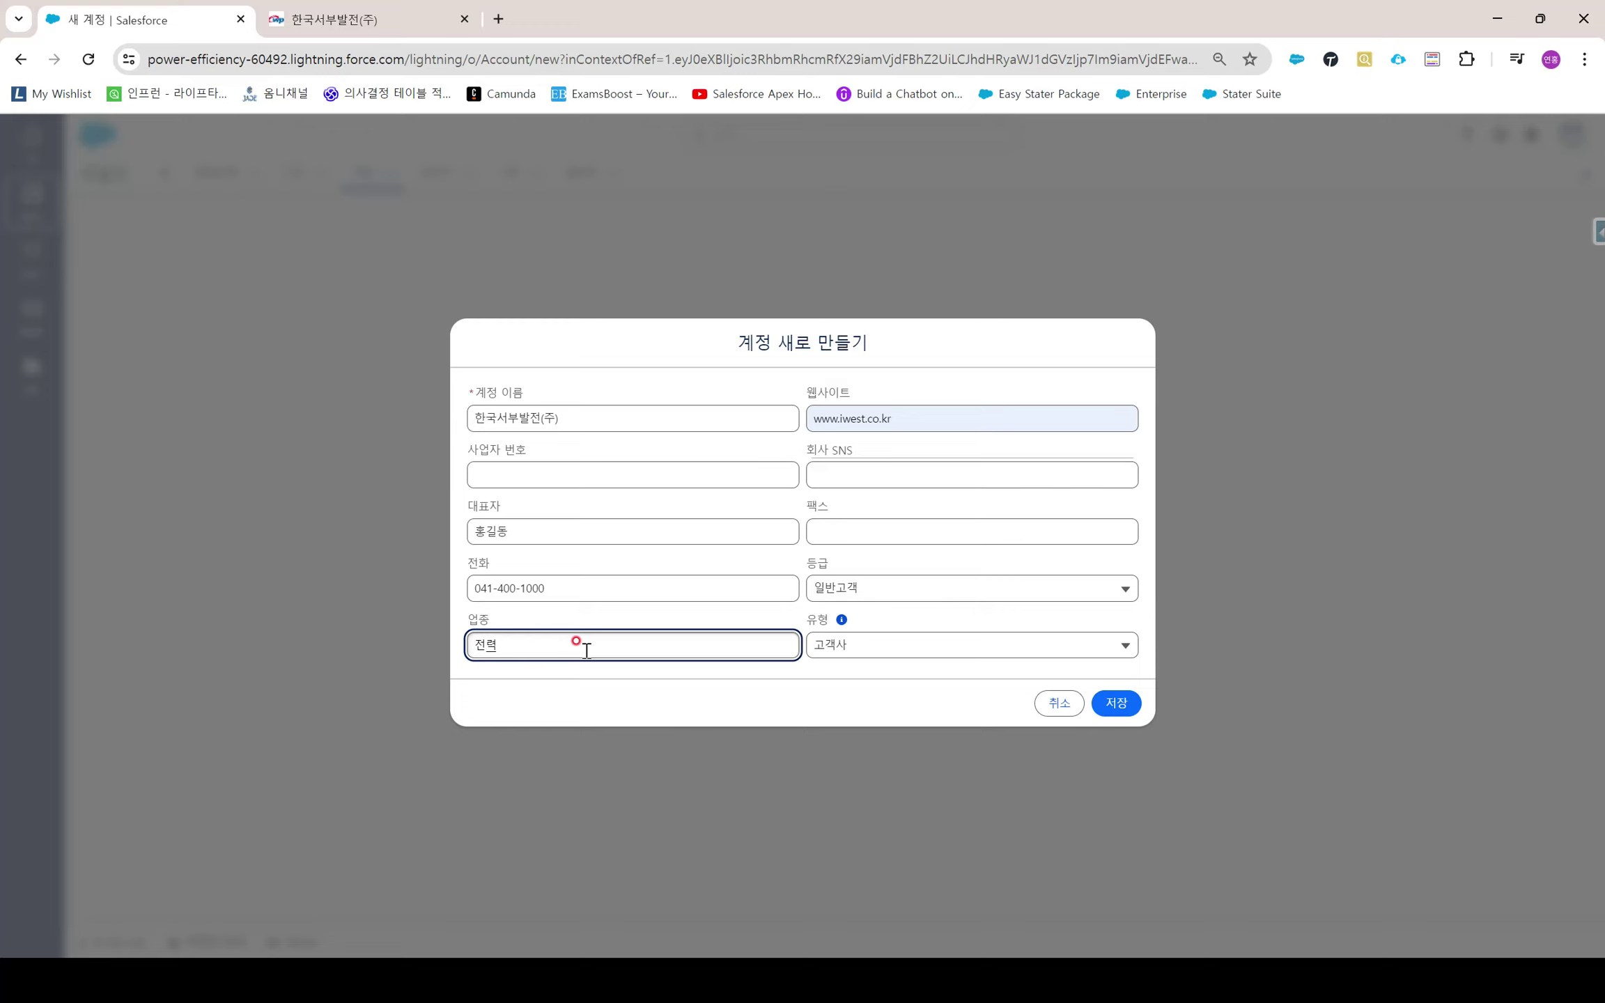
key(BackSpace)
key(BackSpace)
key(Left)
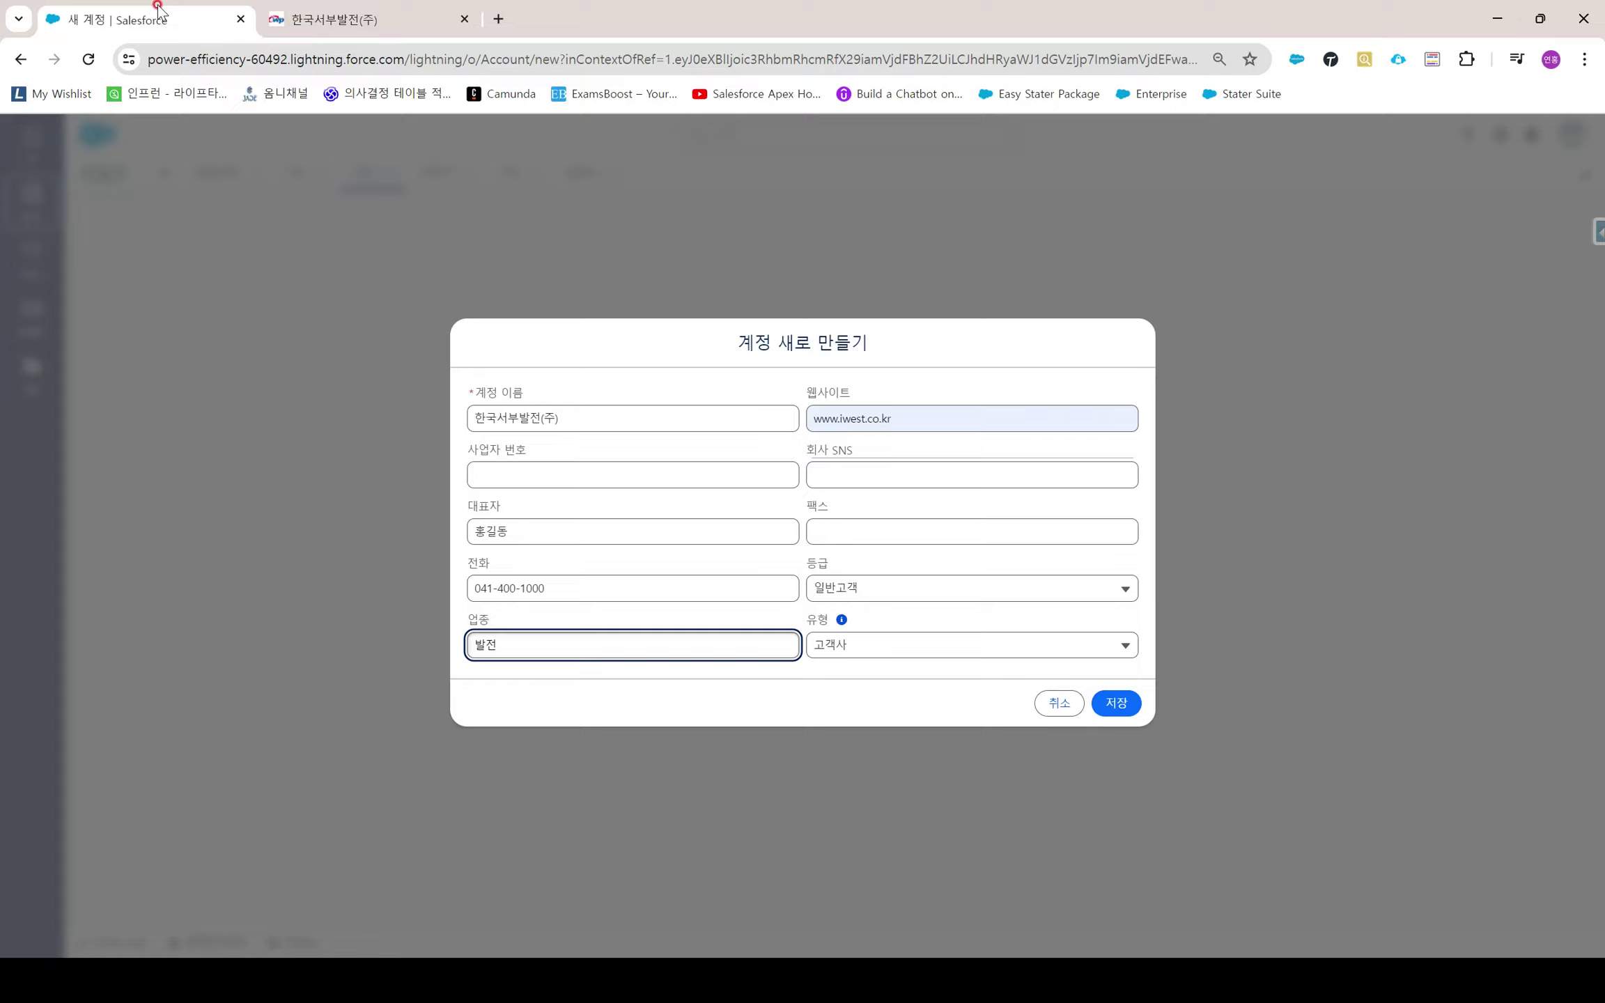
click(326, 20)
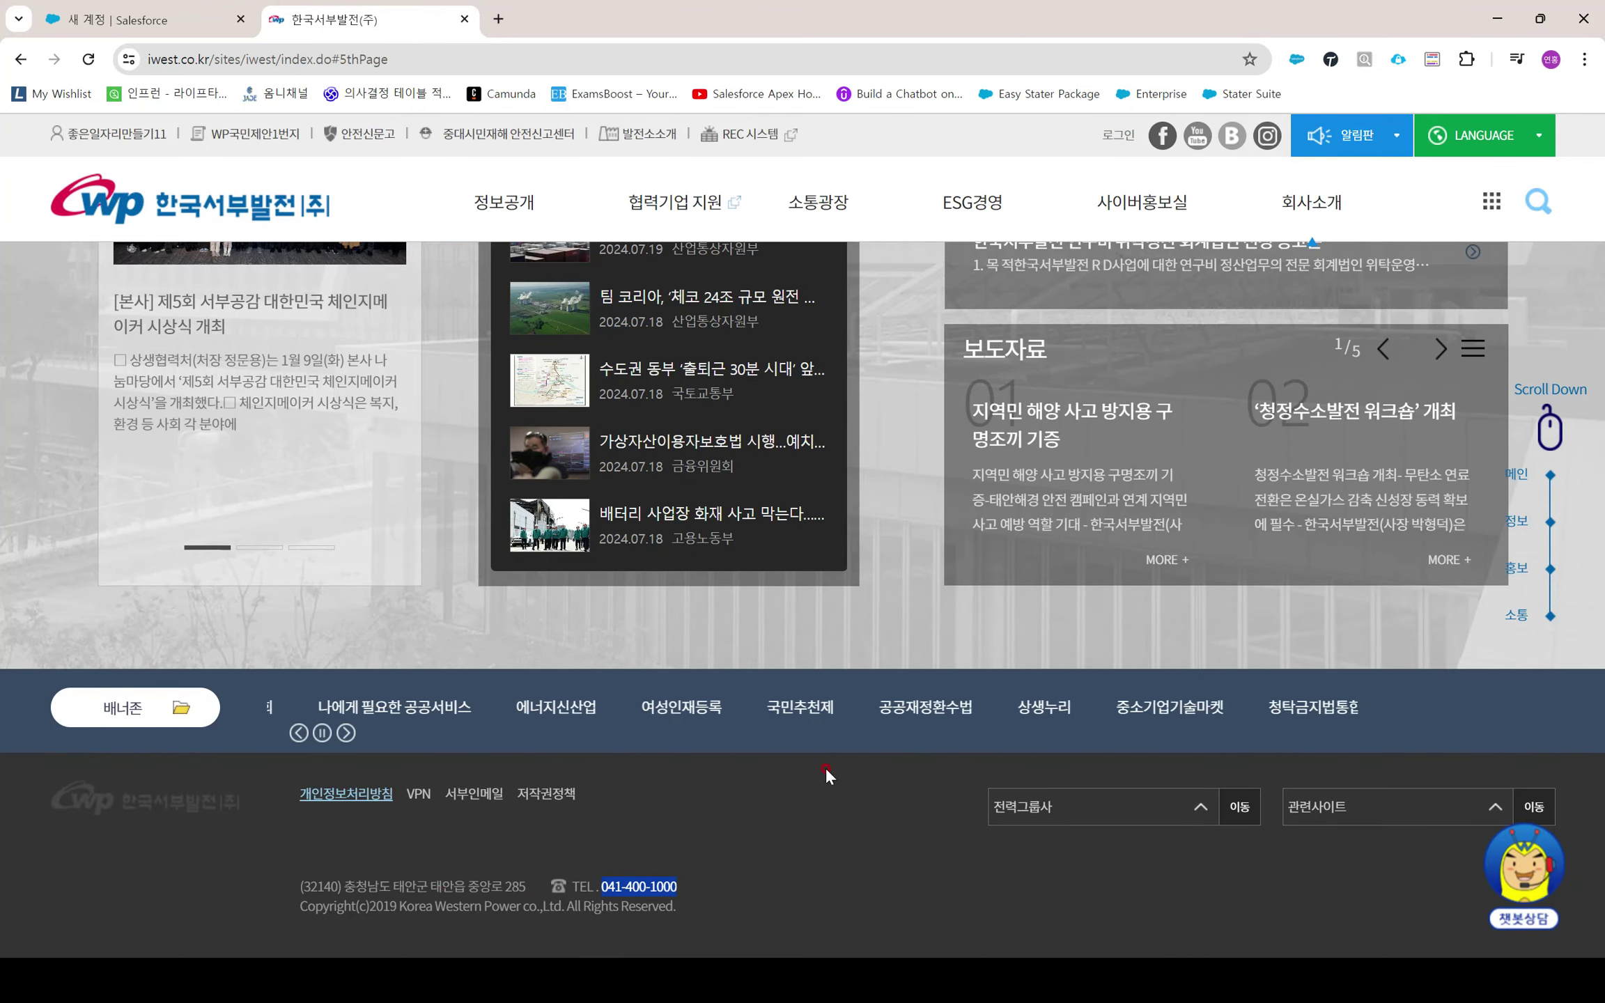
click(169, 15)
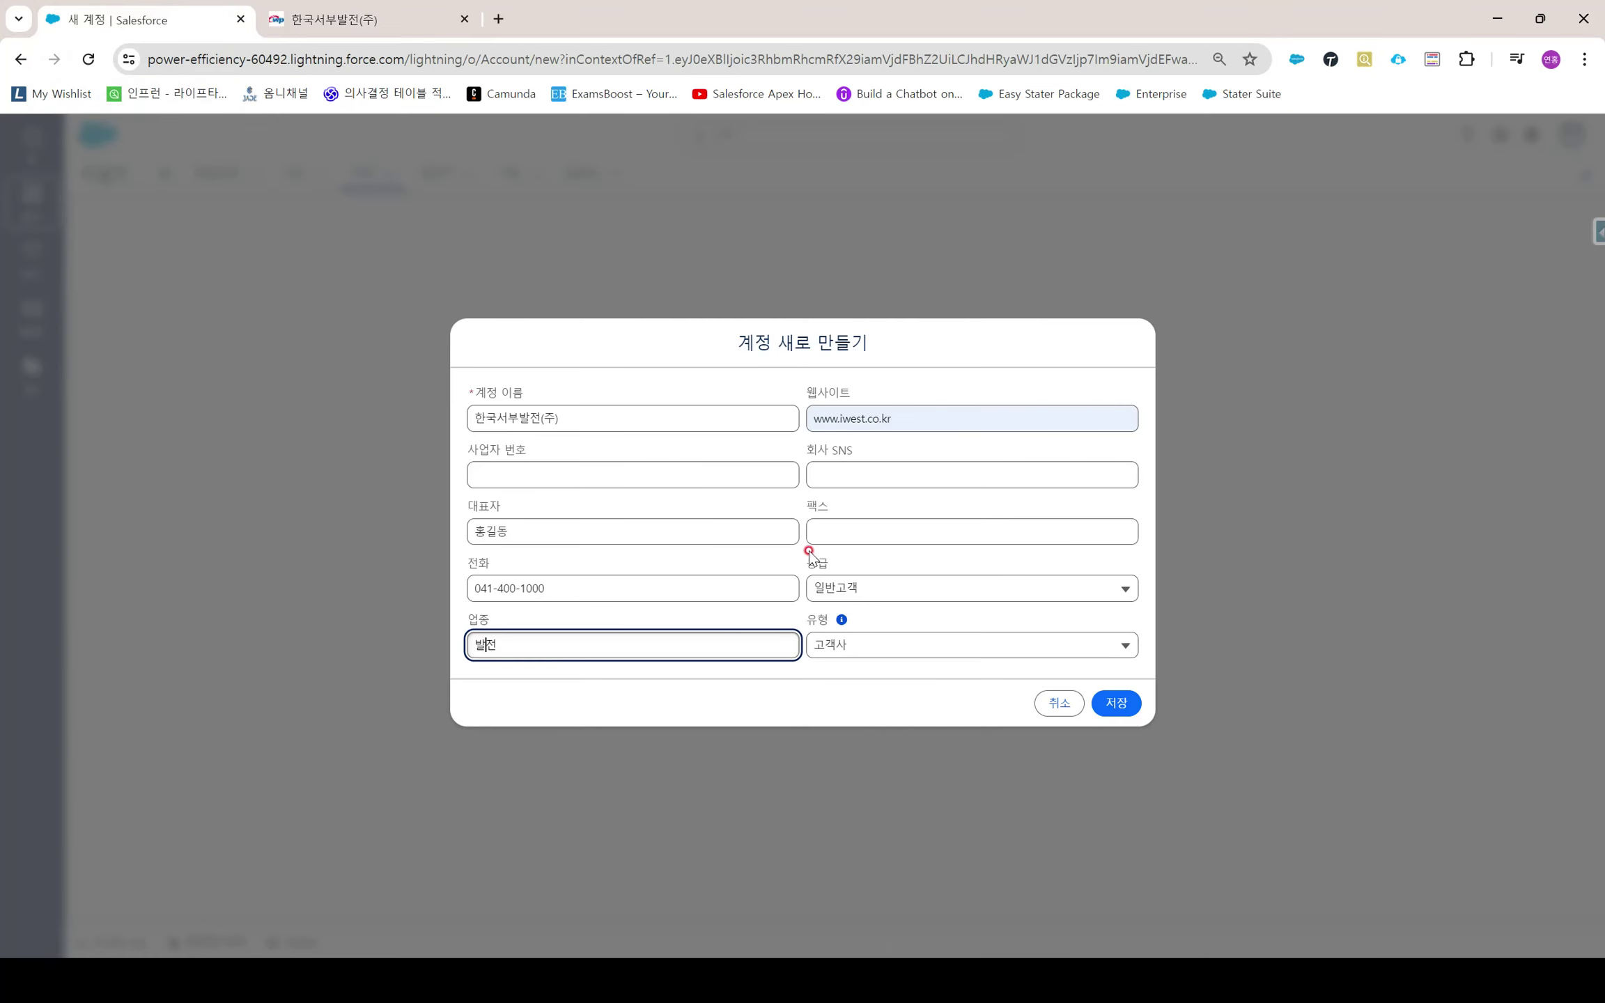
click(919, 595)
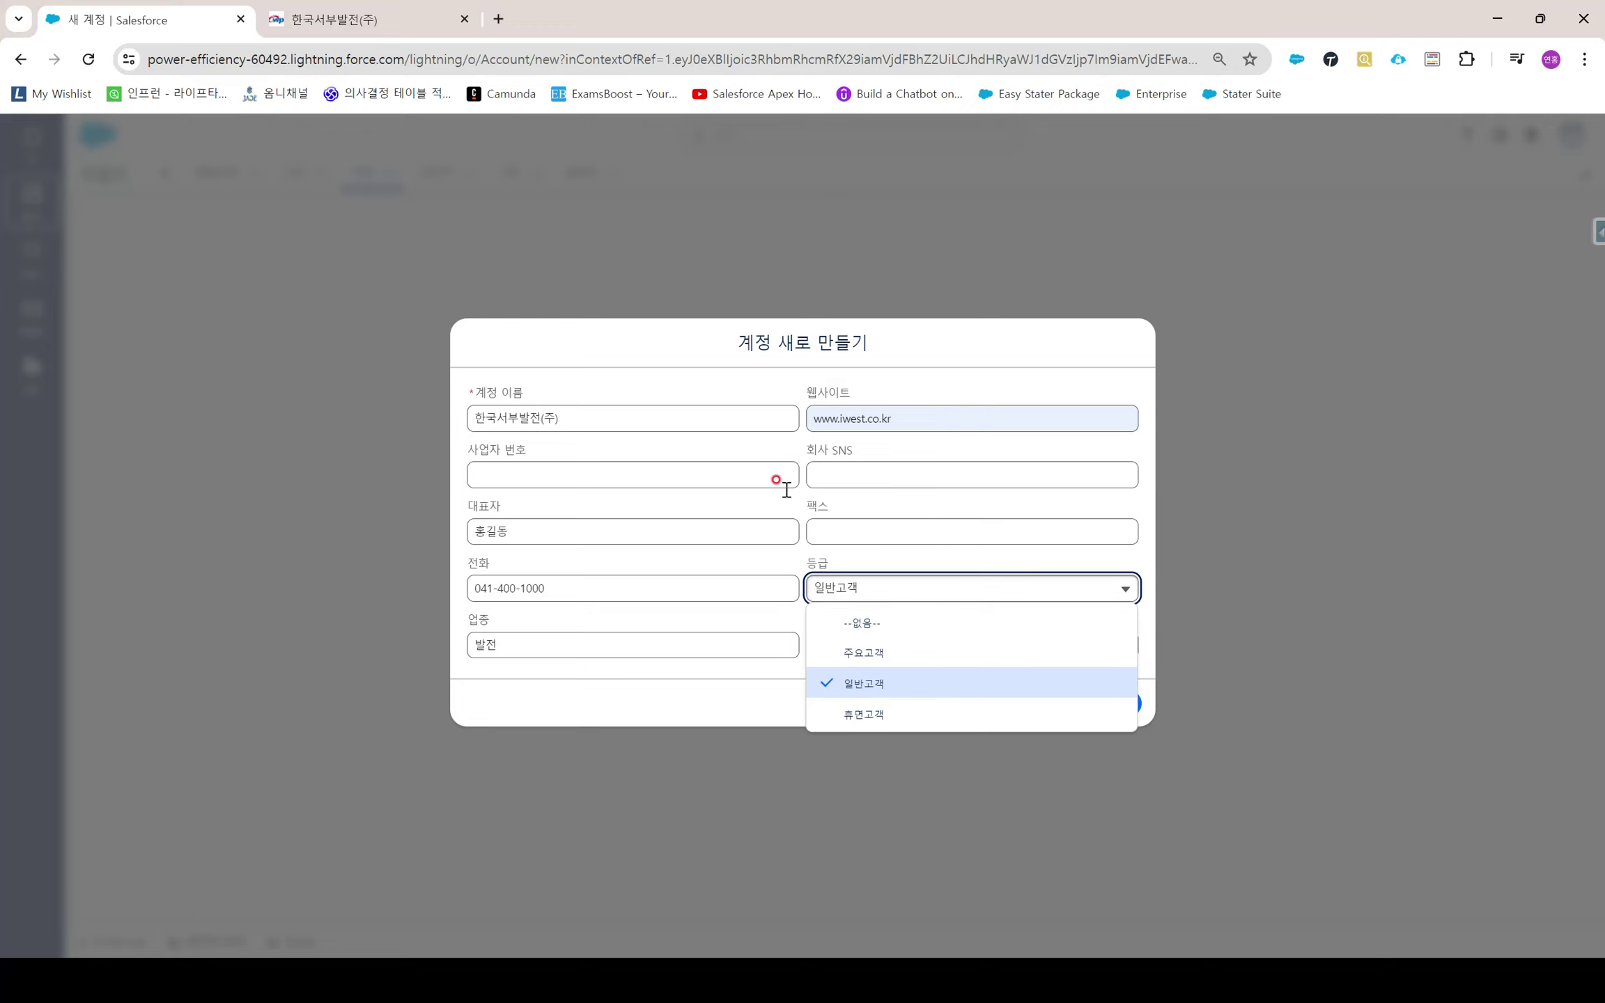
click(858, 652)
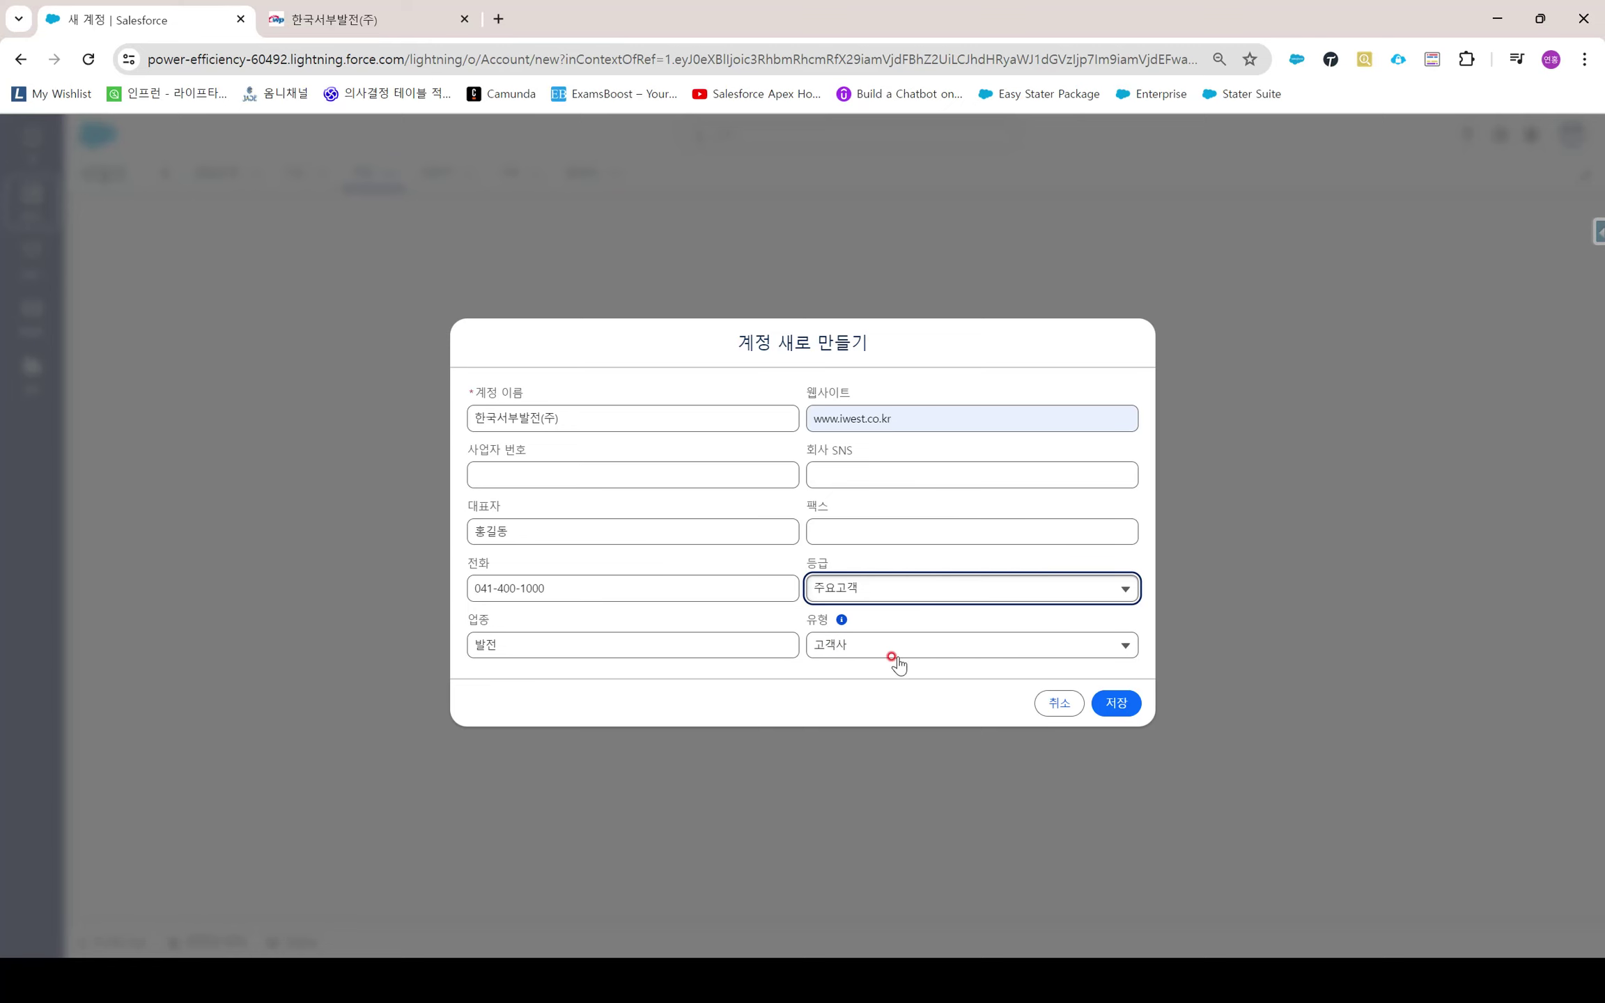
click(1114, 707)
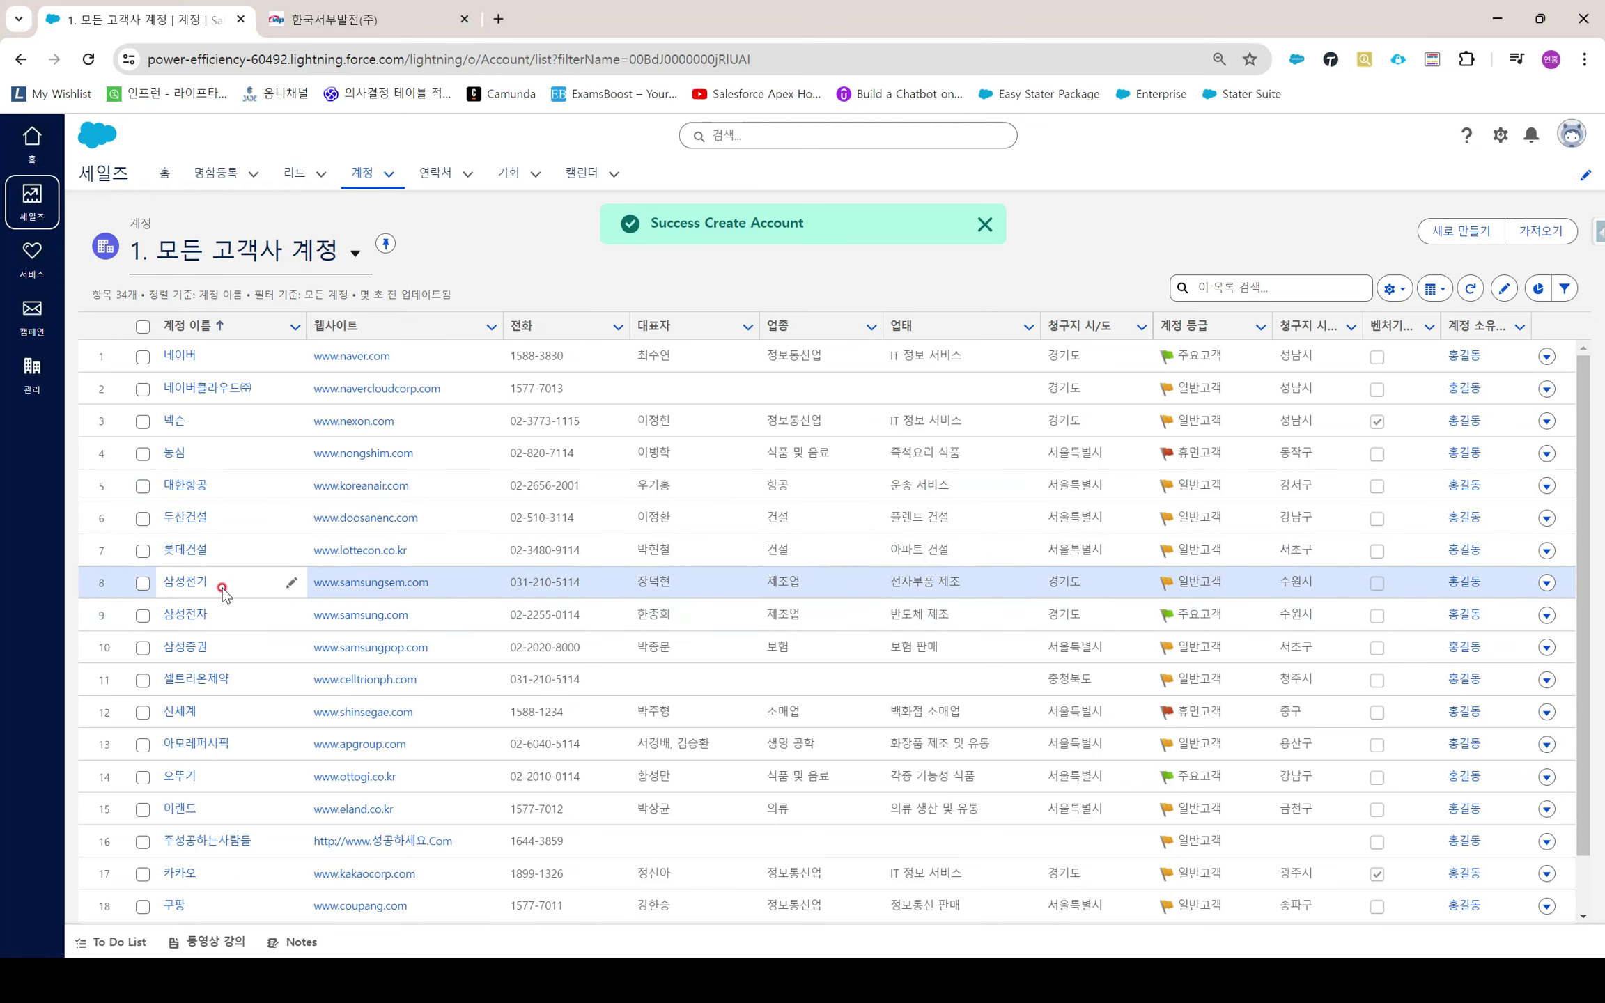
Search the accounts list for 한국 and open the 한국서부발전(주) record
click(1275, 291)
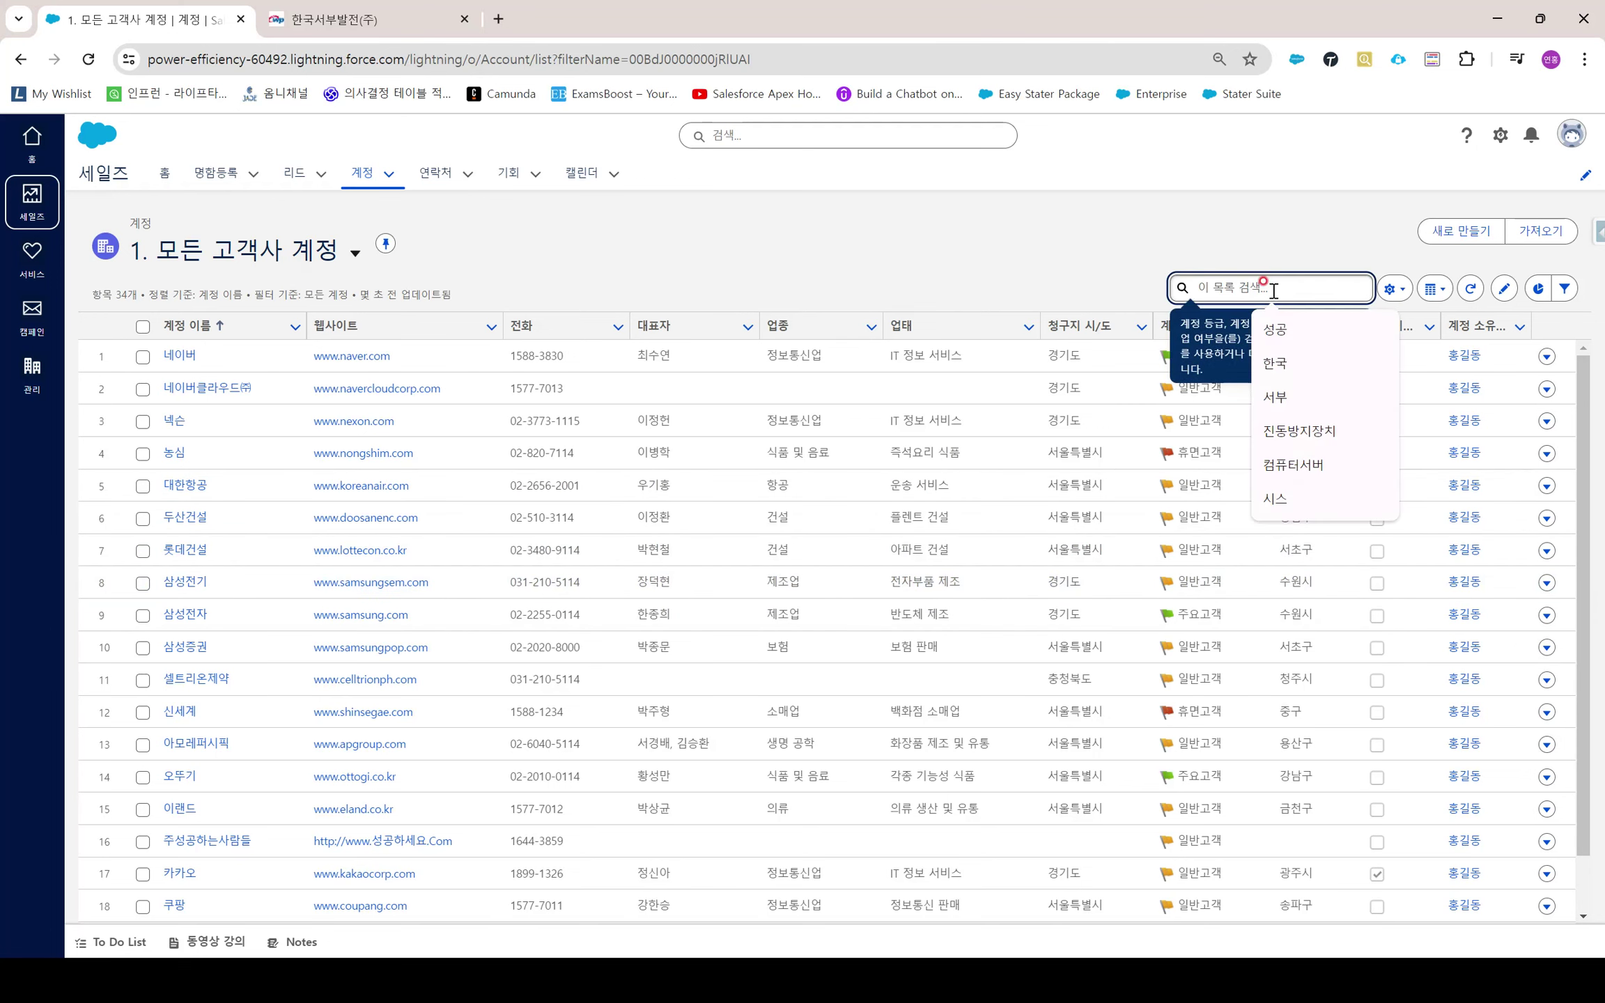
text(한국)
key(Return)
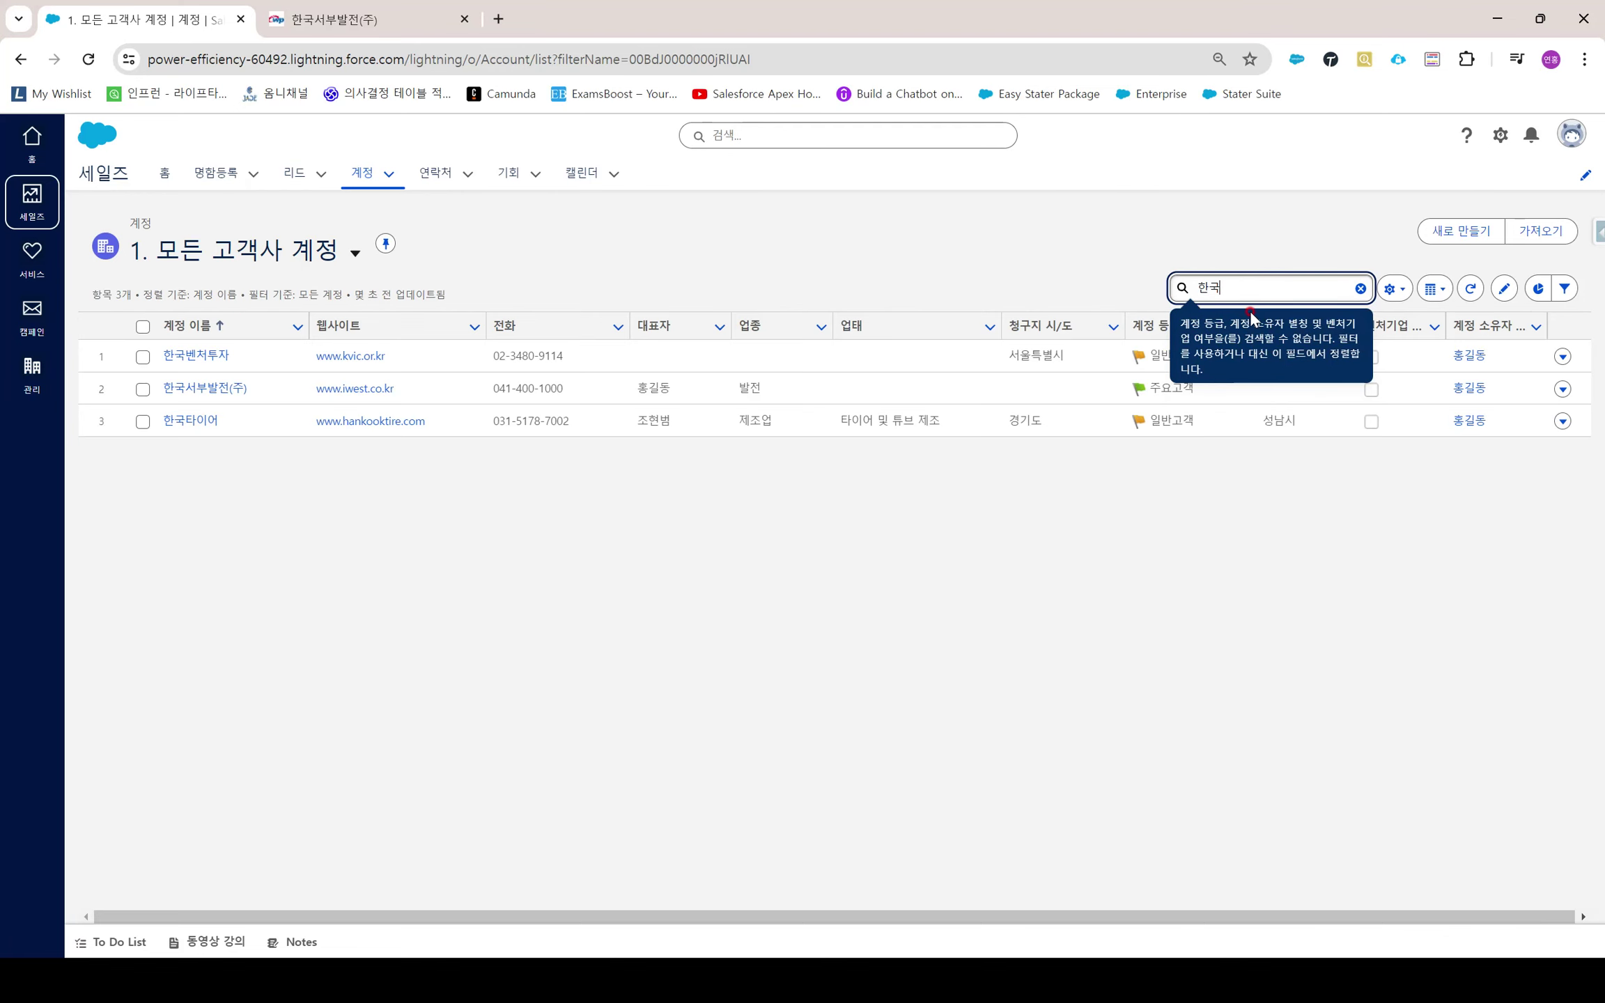
click(206, 388)
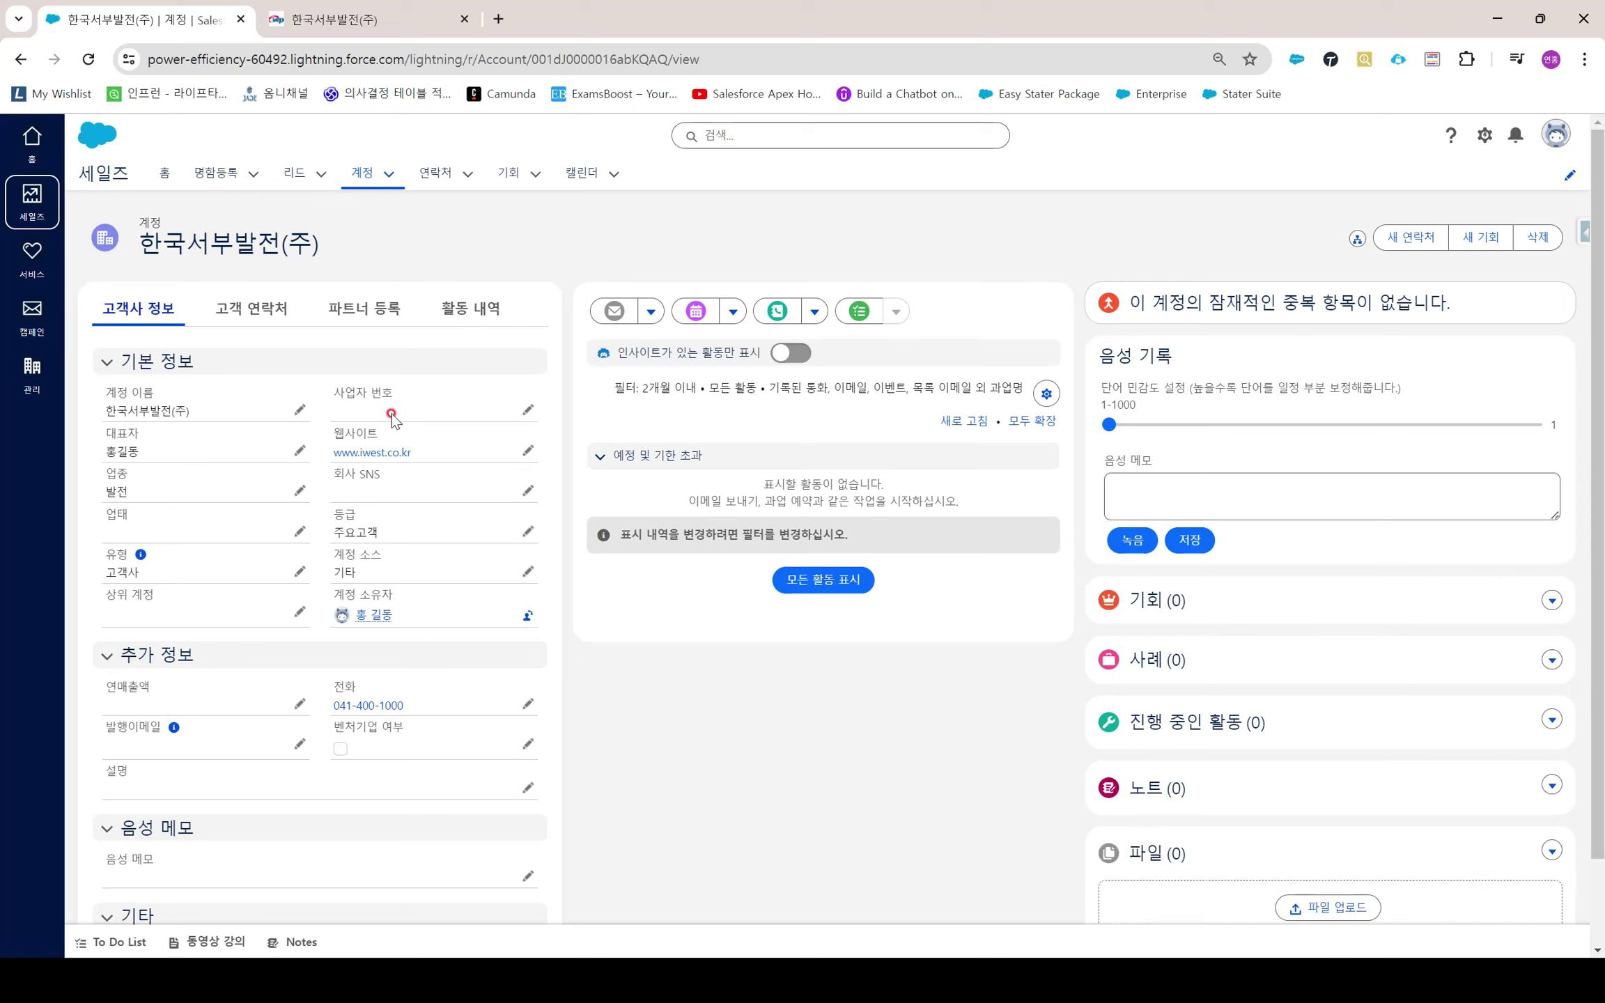
Fill in the business registration number and business type 발전소, then save the account
scroll(257, 728, down, 1)
scroll(257, 728, down, 1)
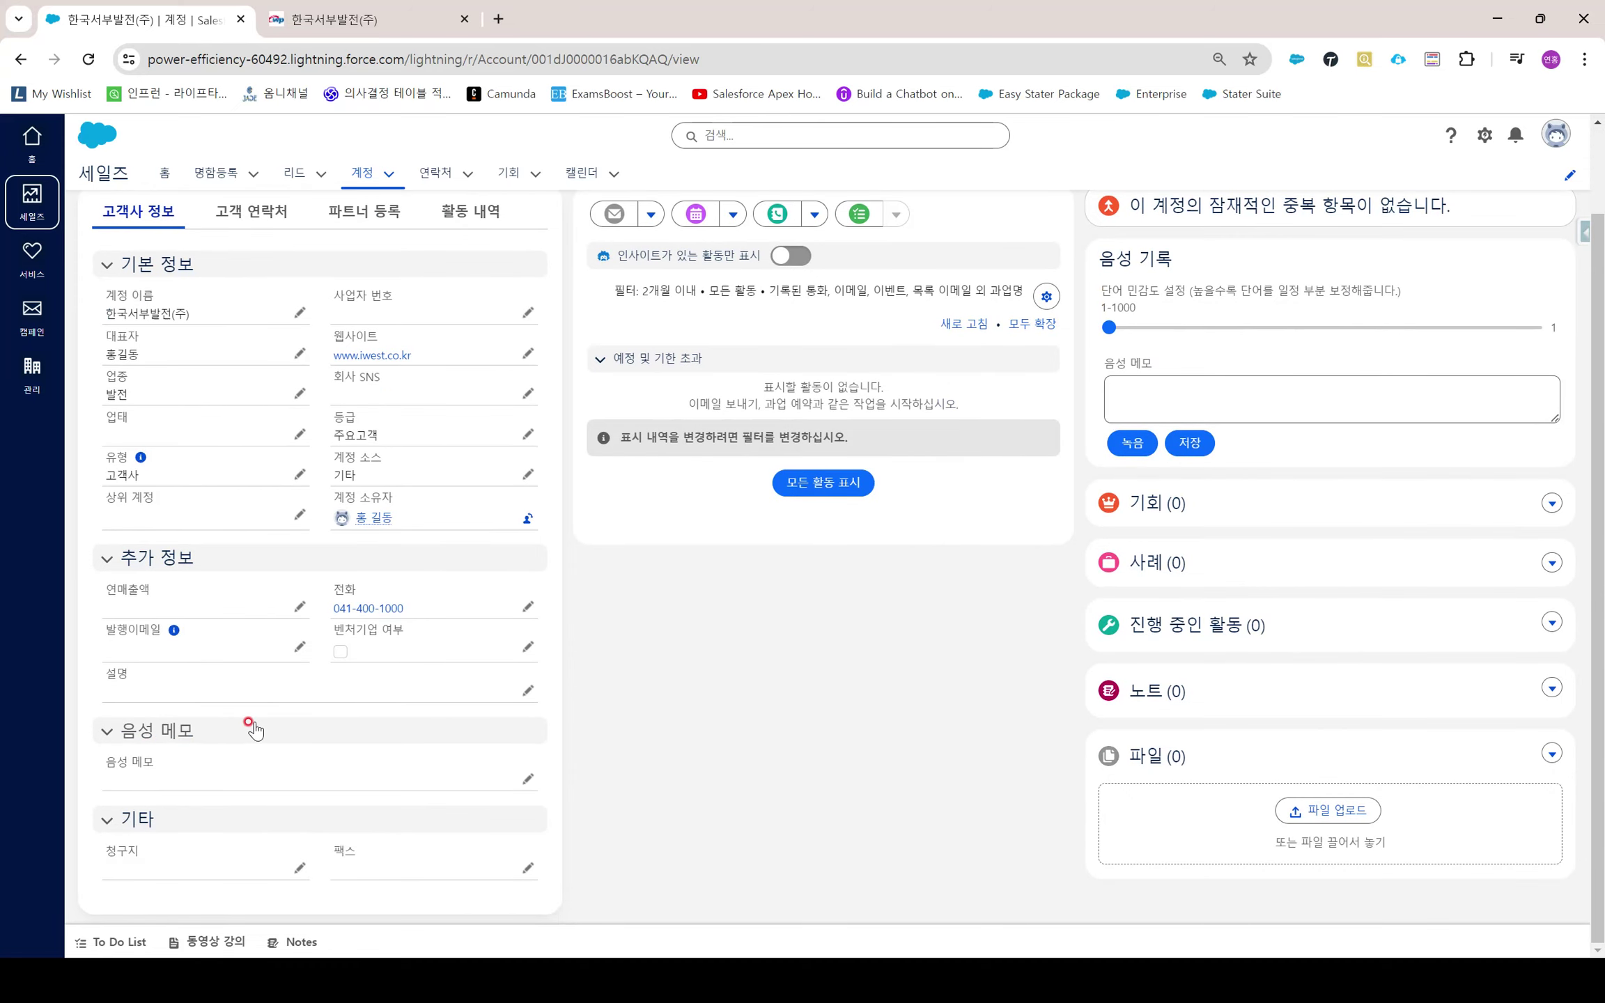
scroll(255, 728, up, 2)
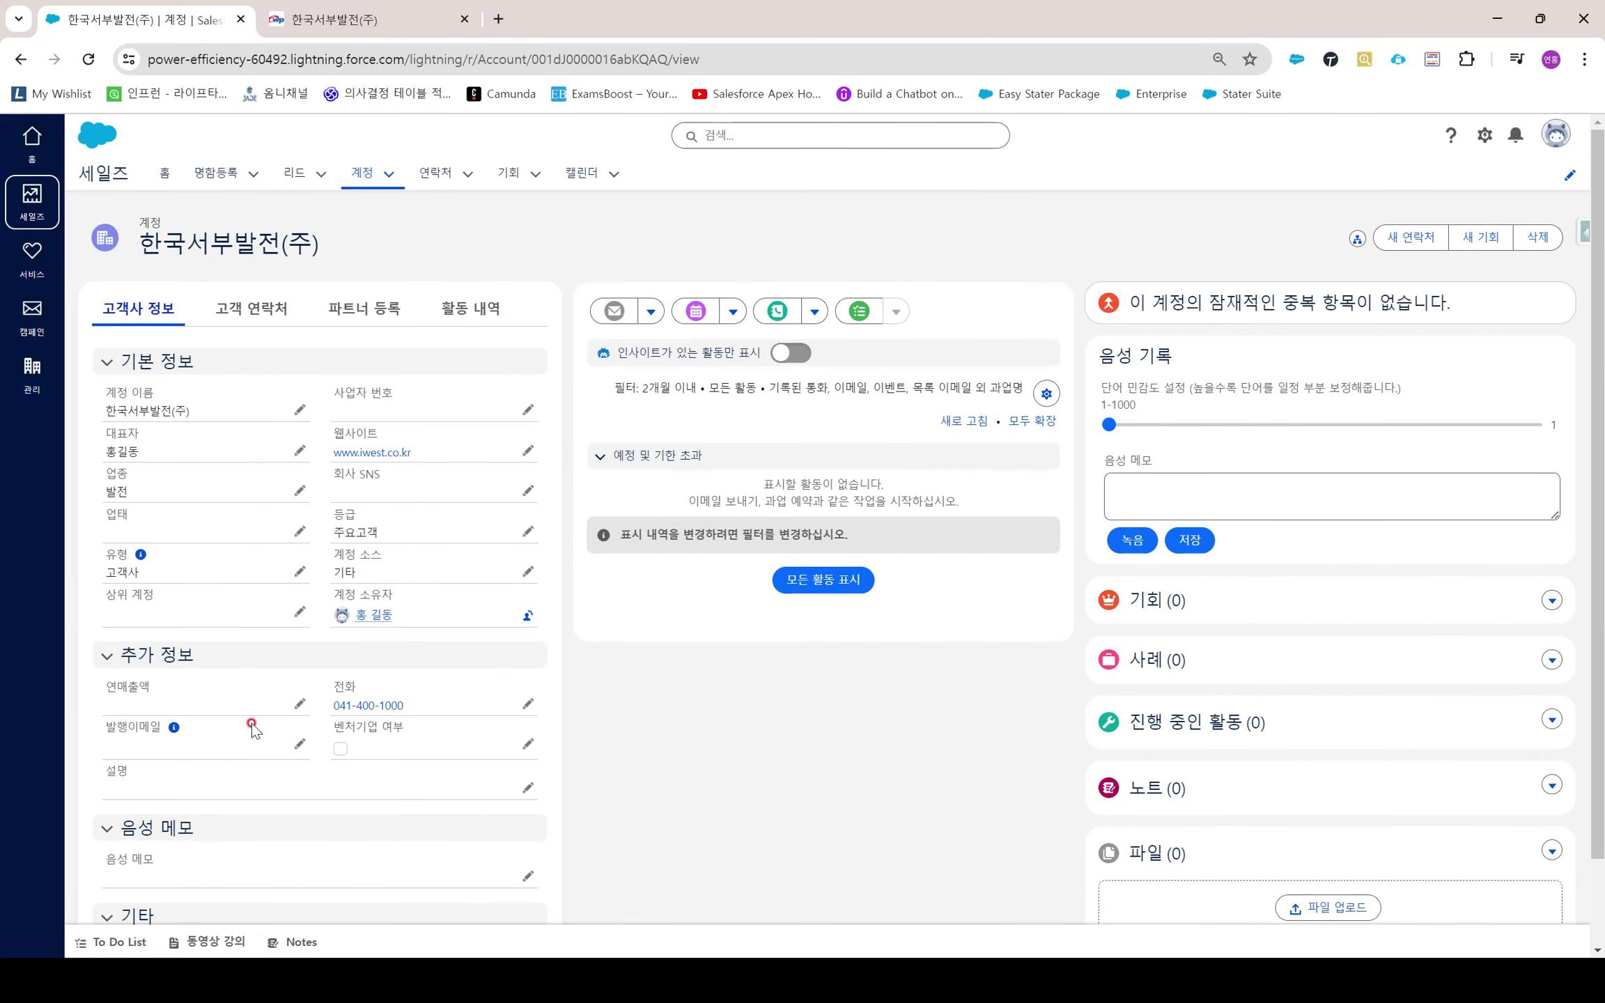
click(527, 409)
click(488, 488)
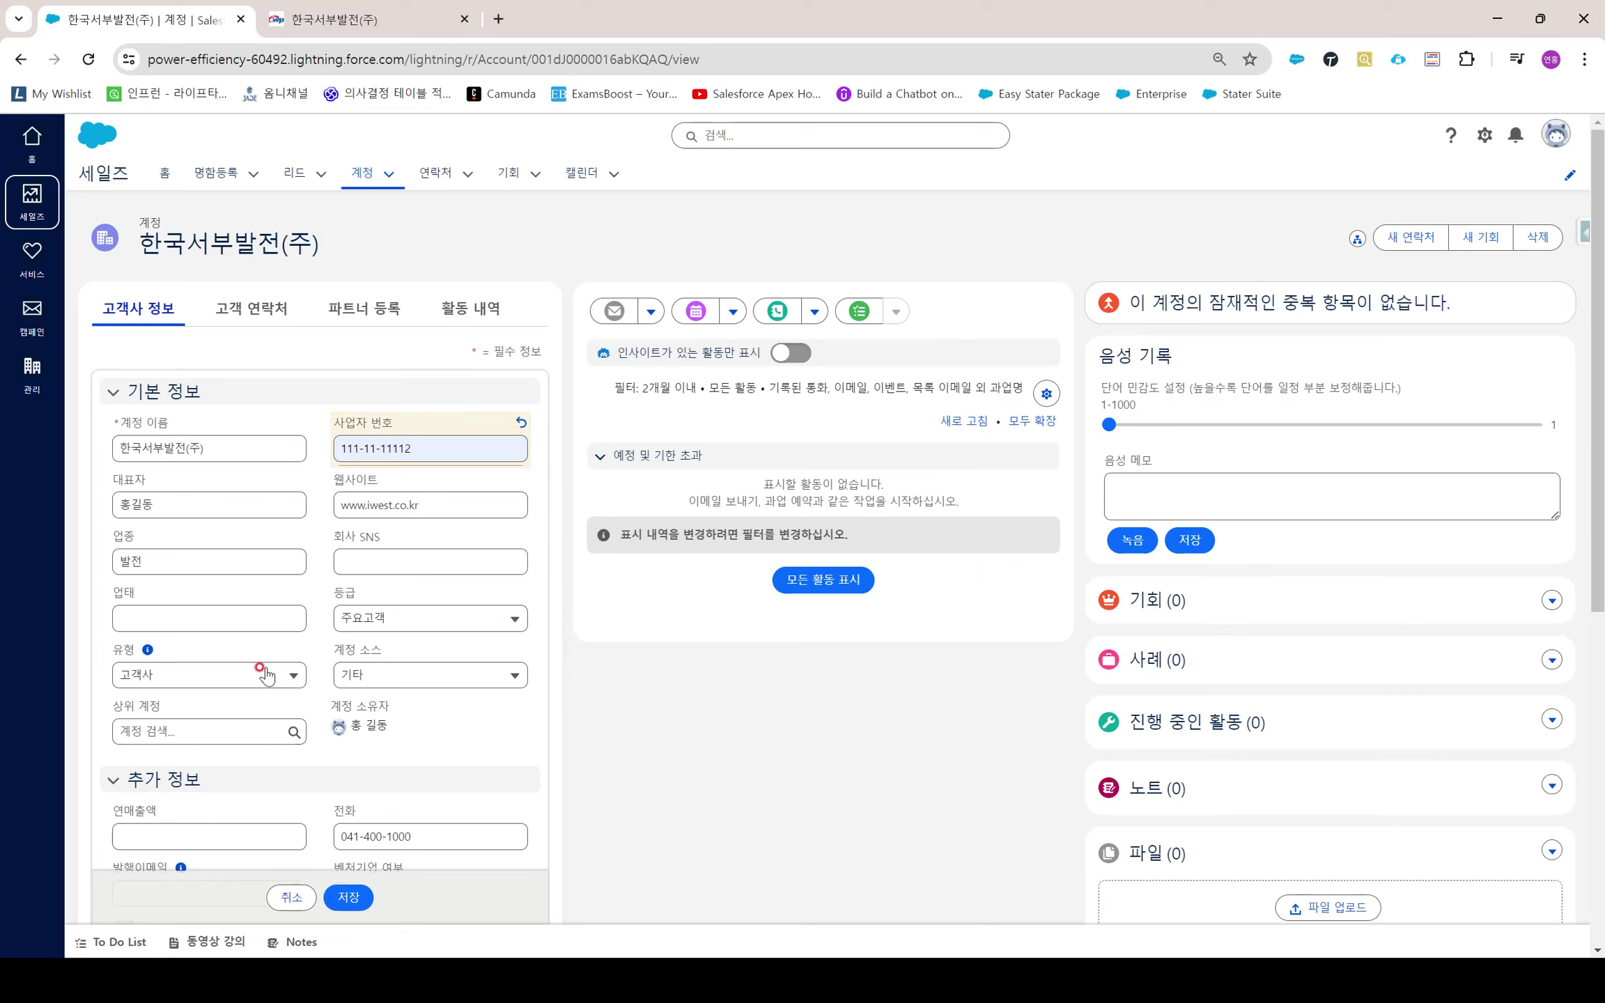
click(192, 605)
text(발전소)
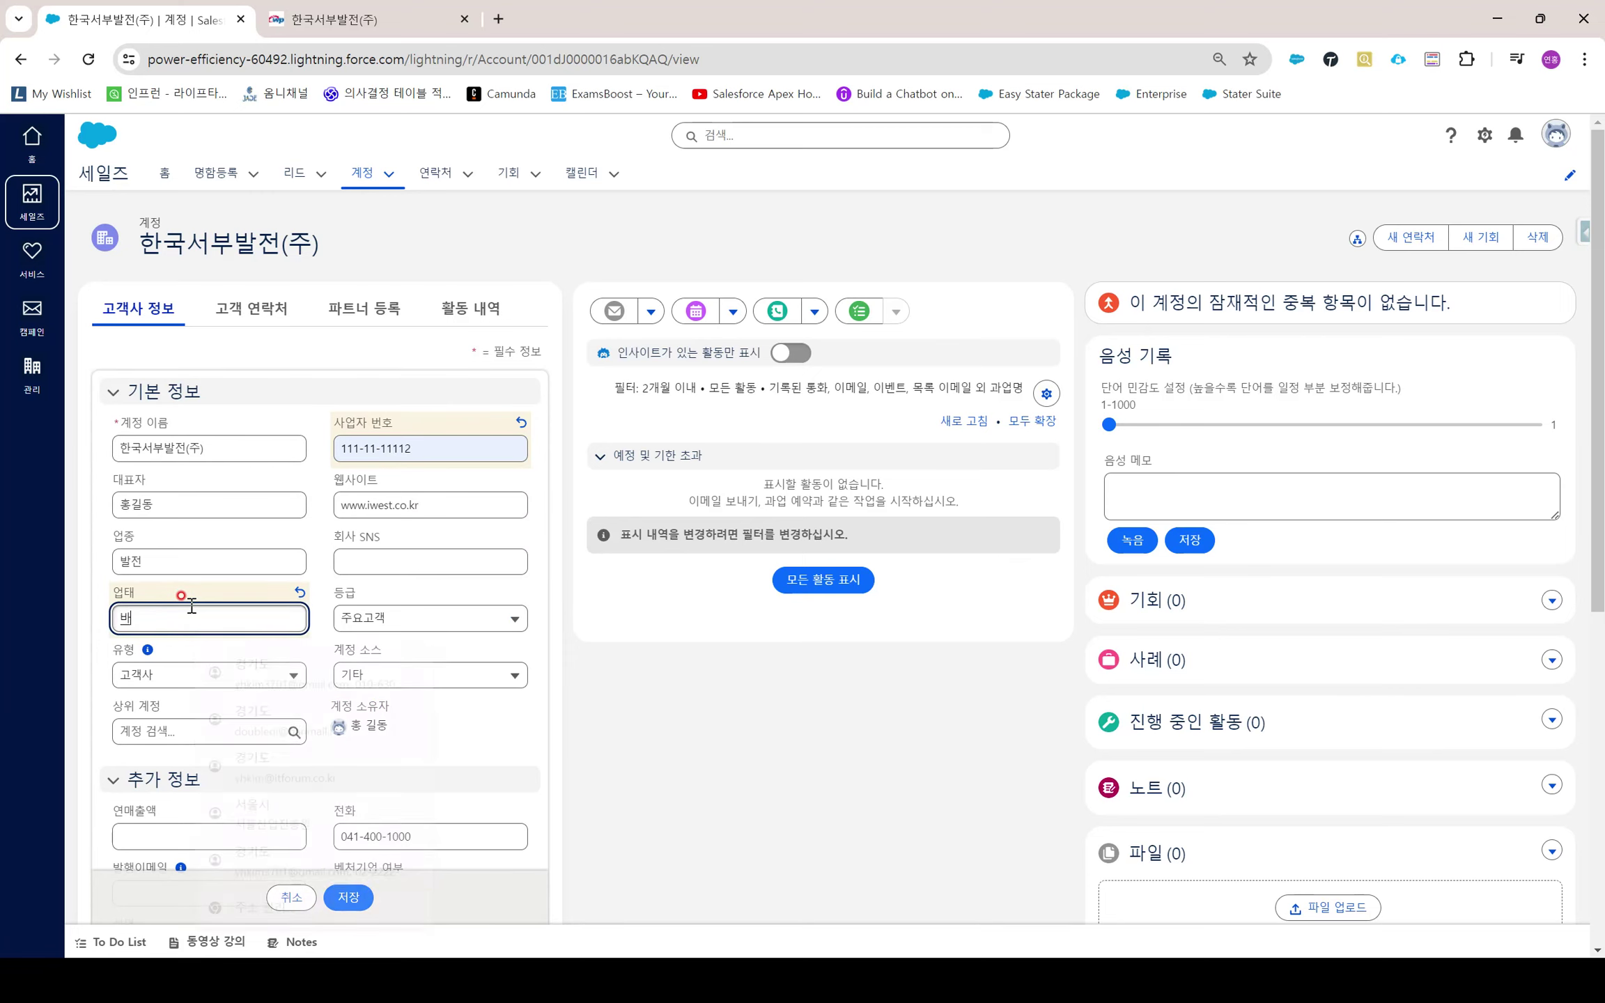
key(Tab)
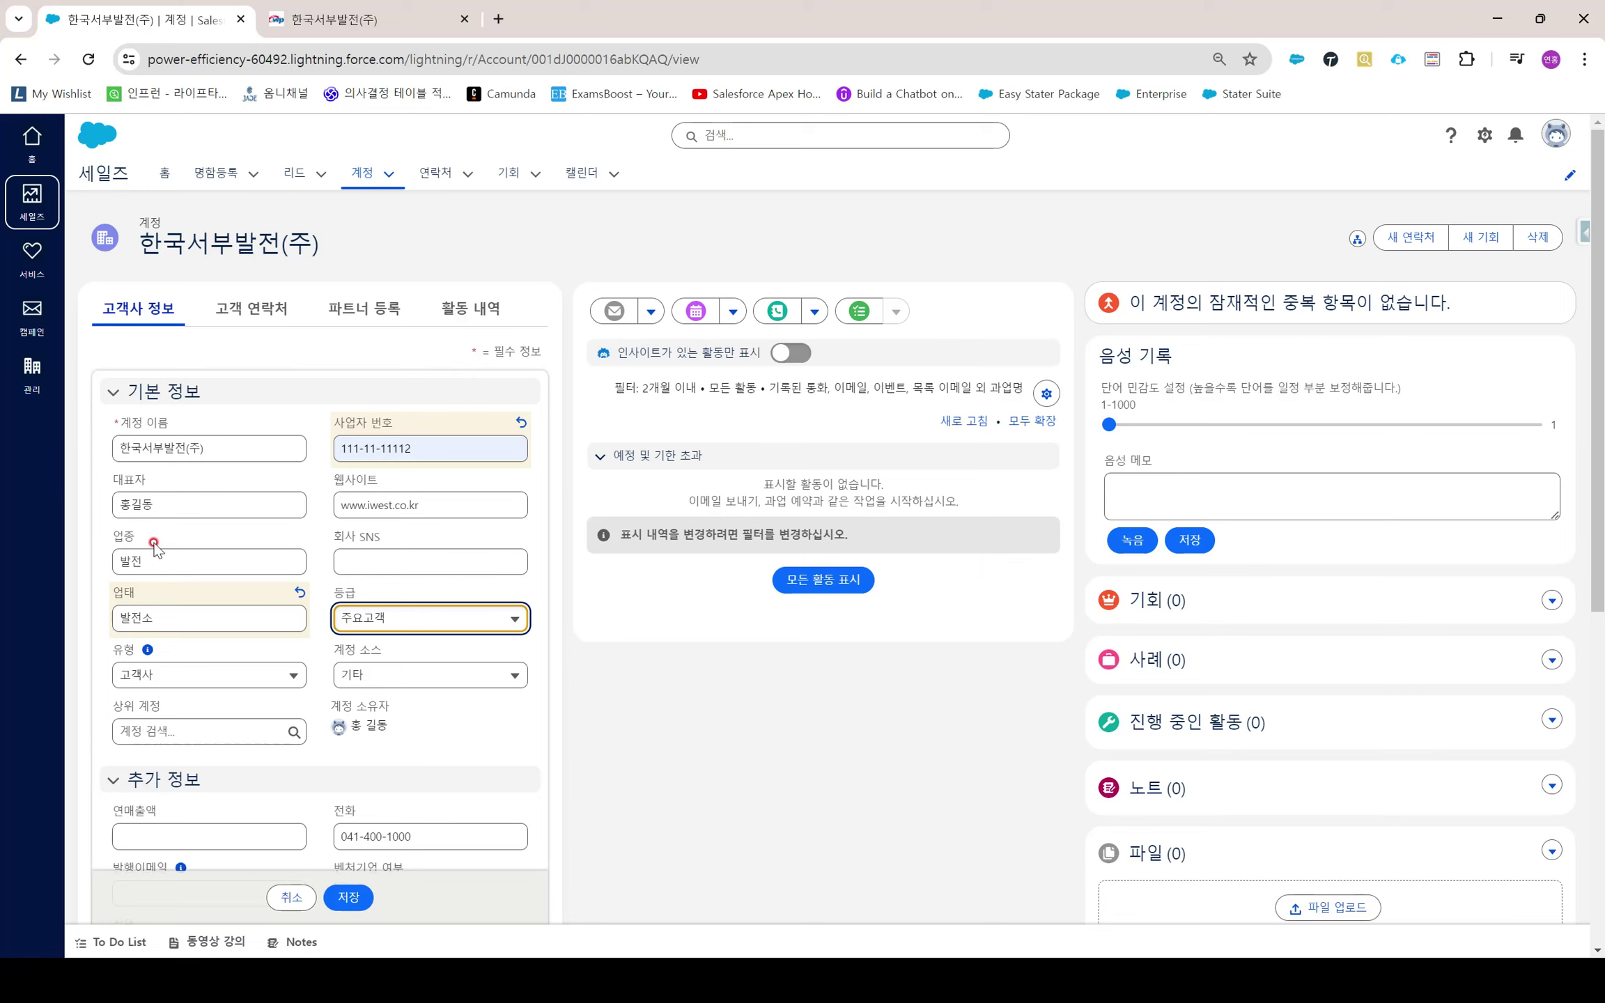
click(350, 899)
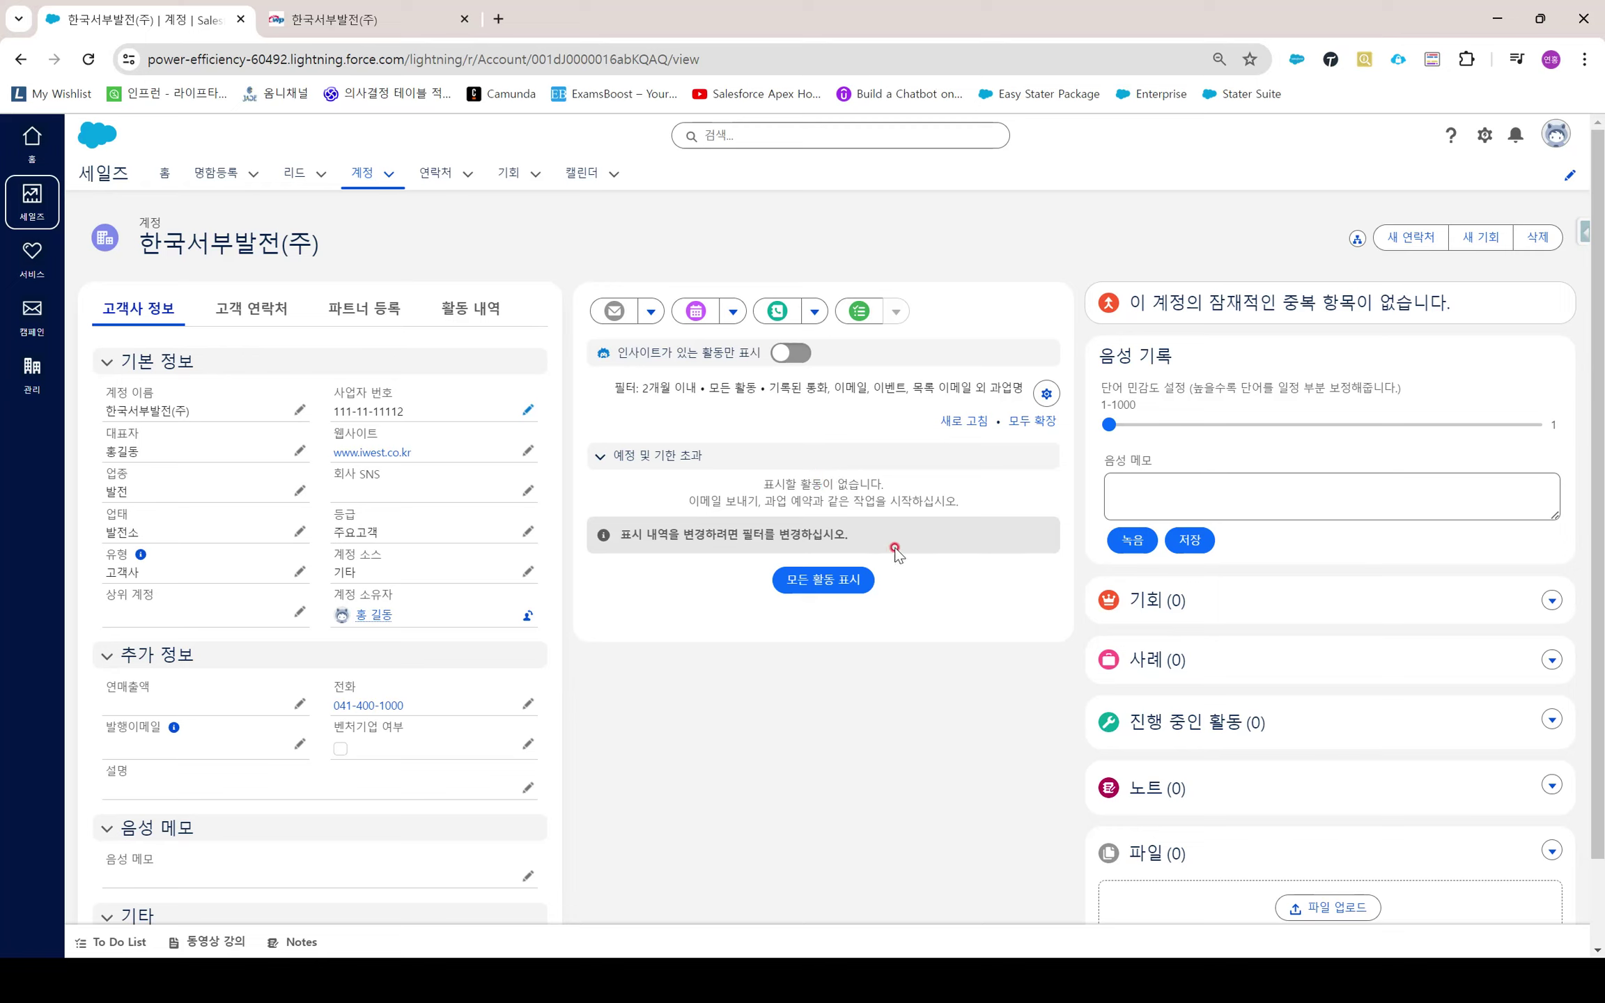
key(alt+Tab)
key(alt+Tab)
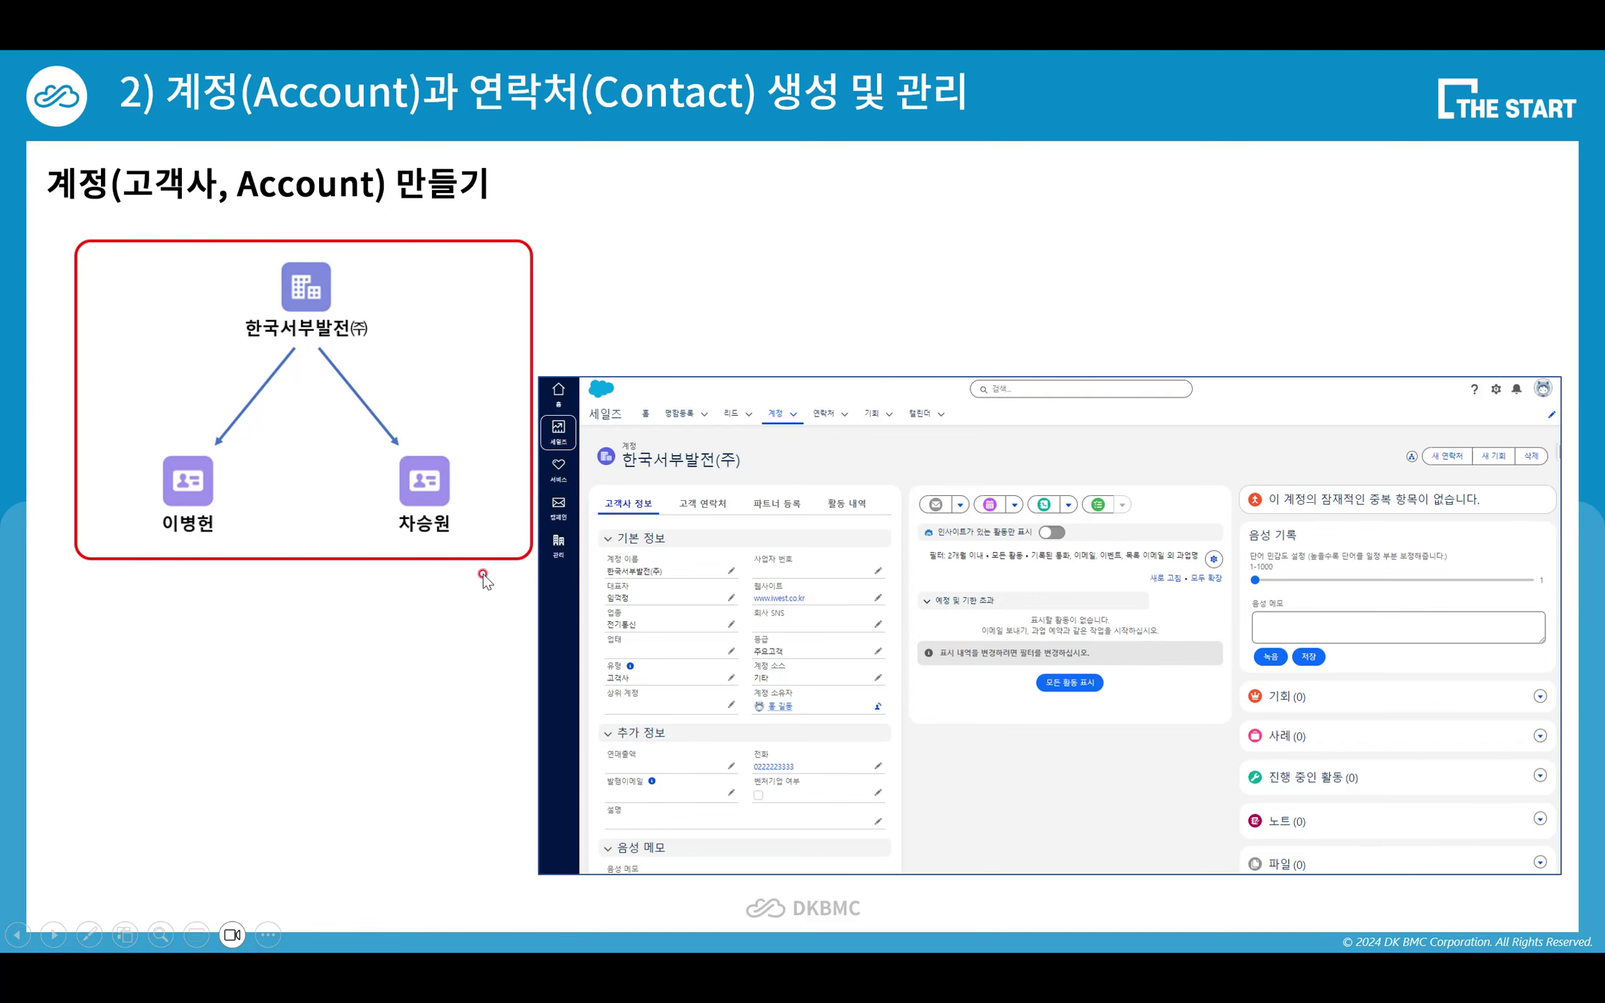
key(alt+Tab)
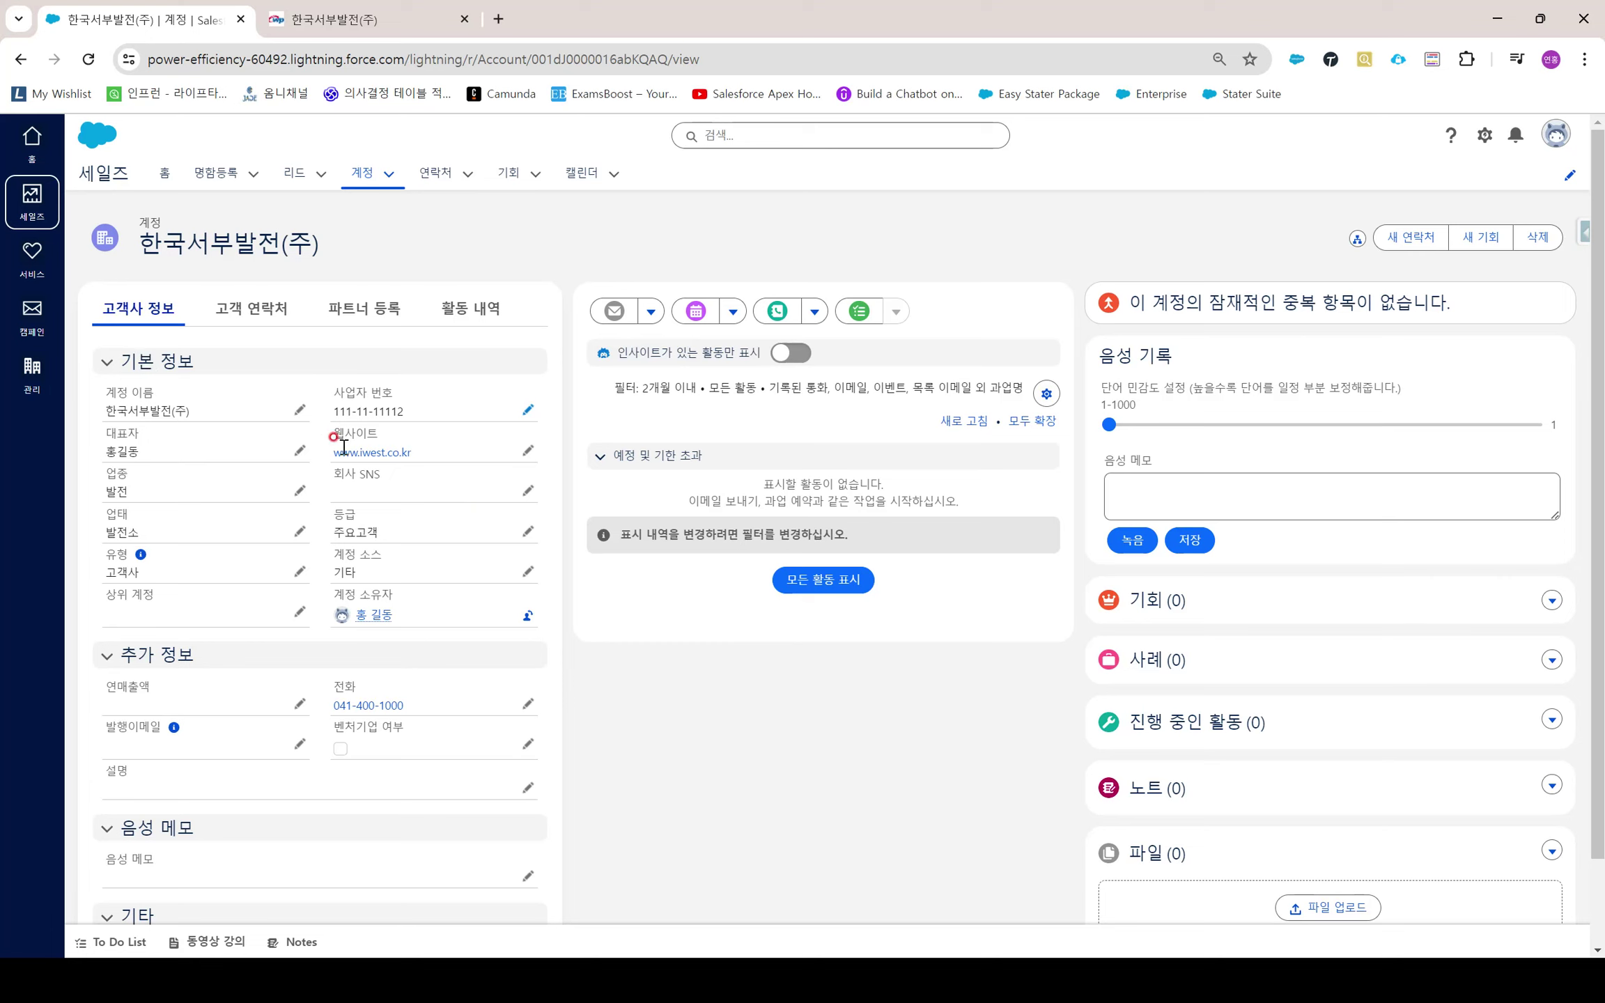
Start a new contact from the account's contacts and enter the contact's surname and given name
click(255, 312)
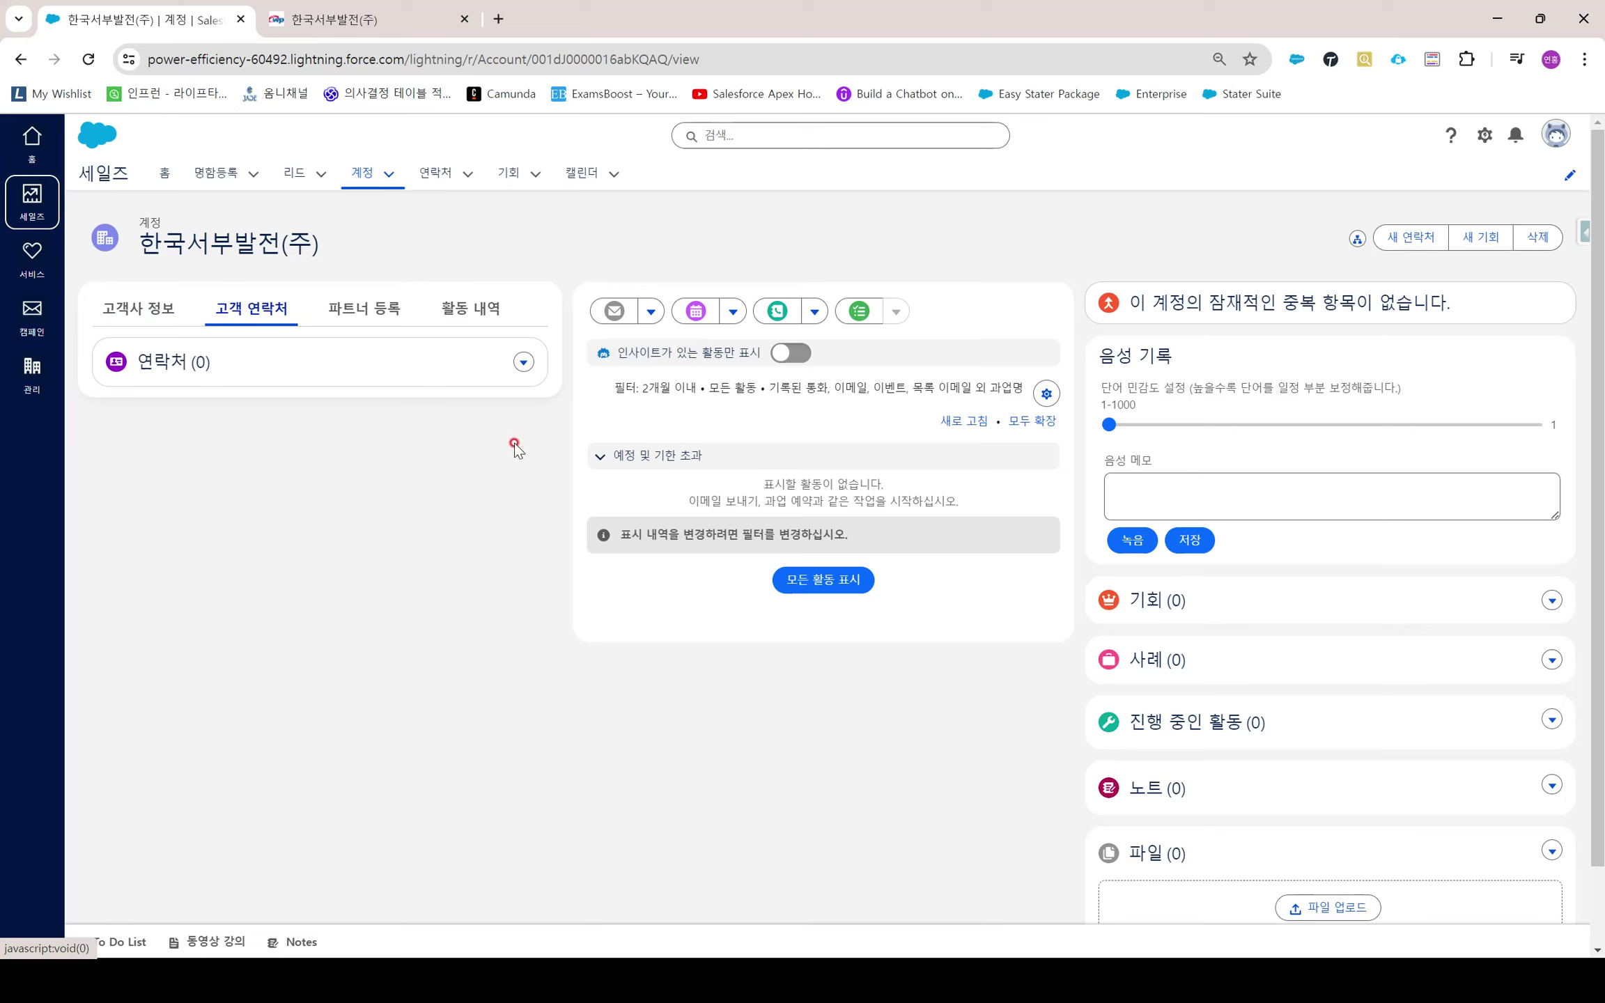
click(523, 361)
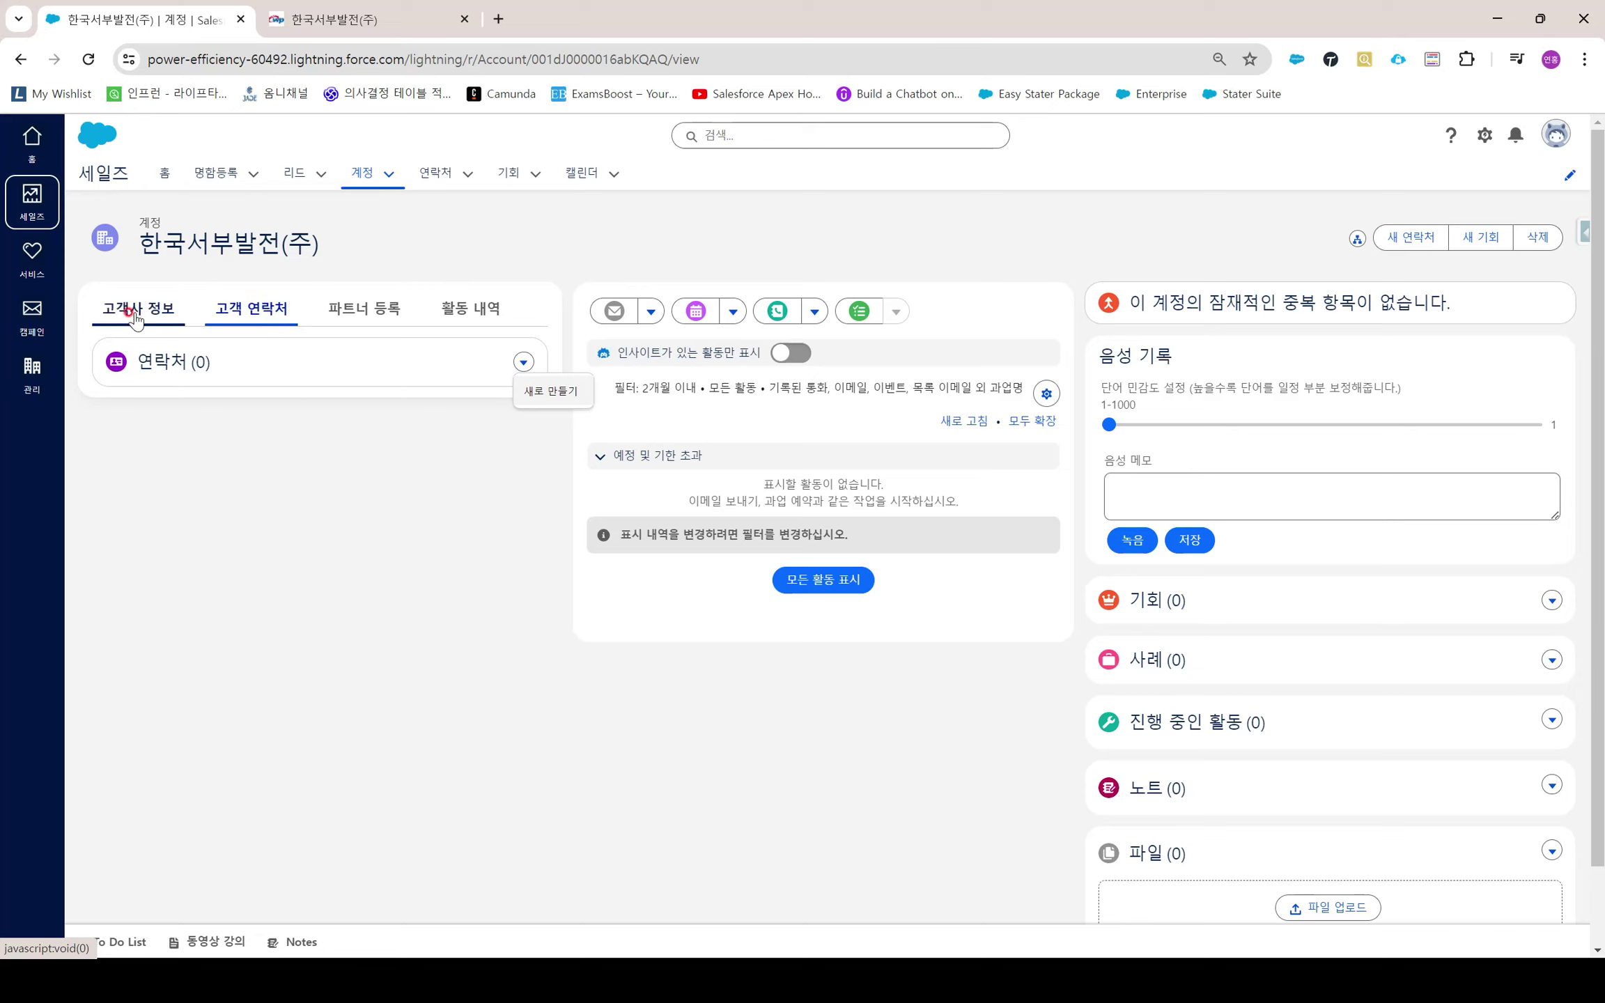
click(558, 395)
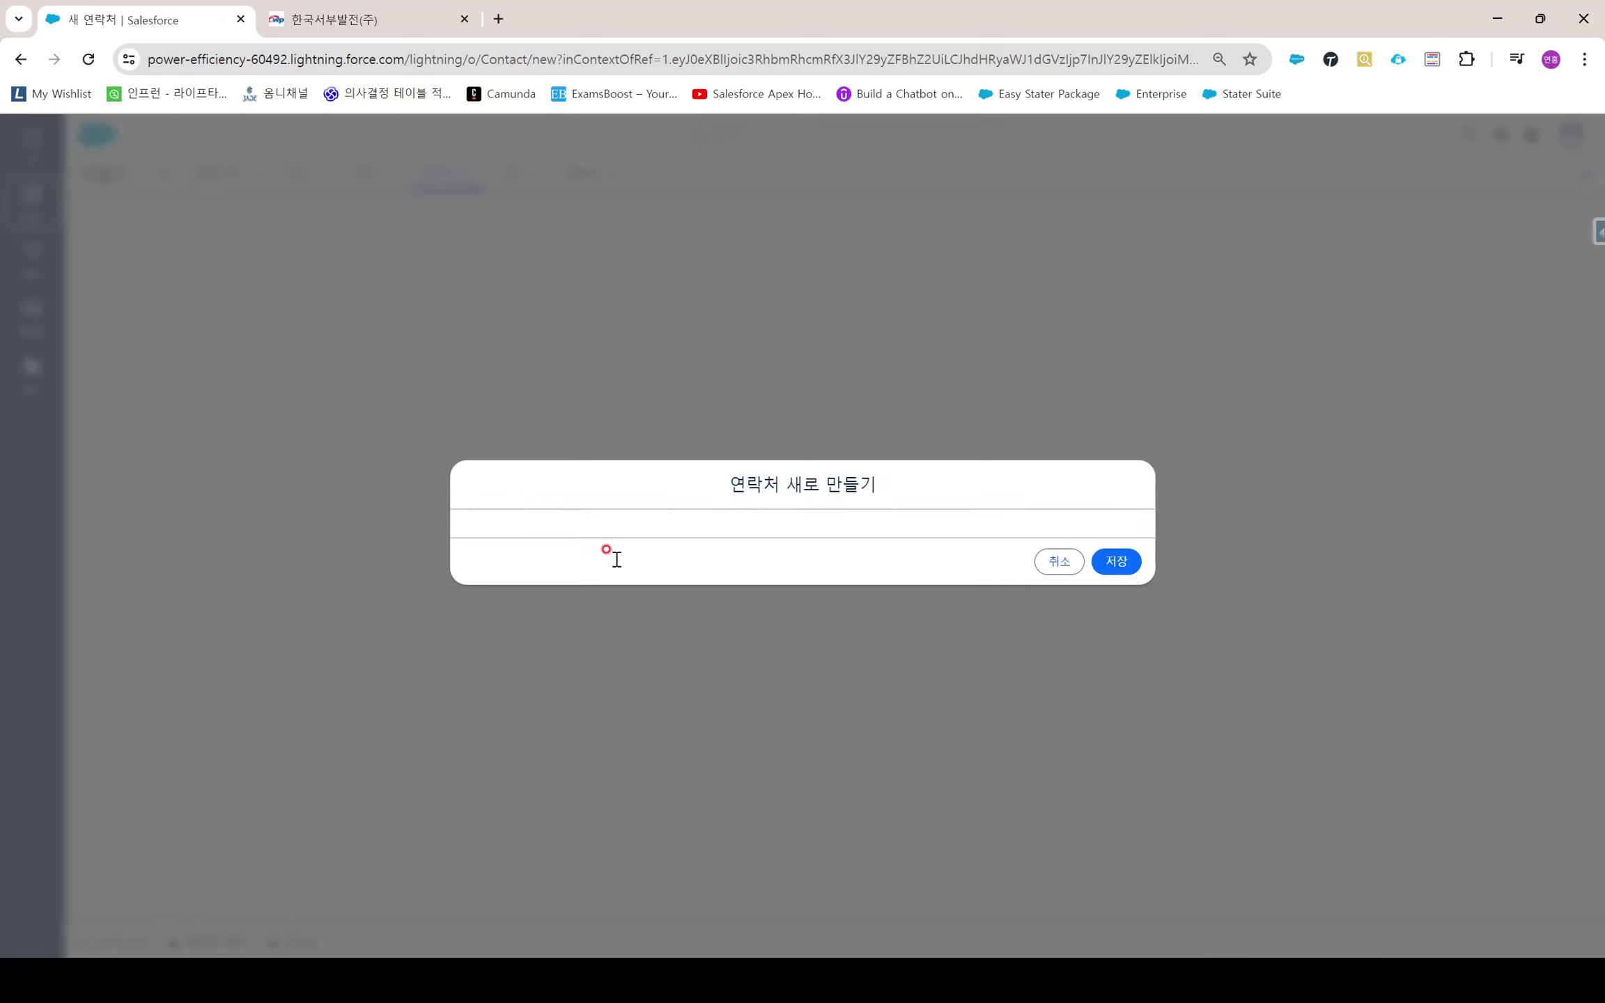
click(588, 435)
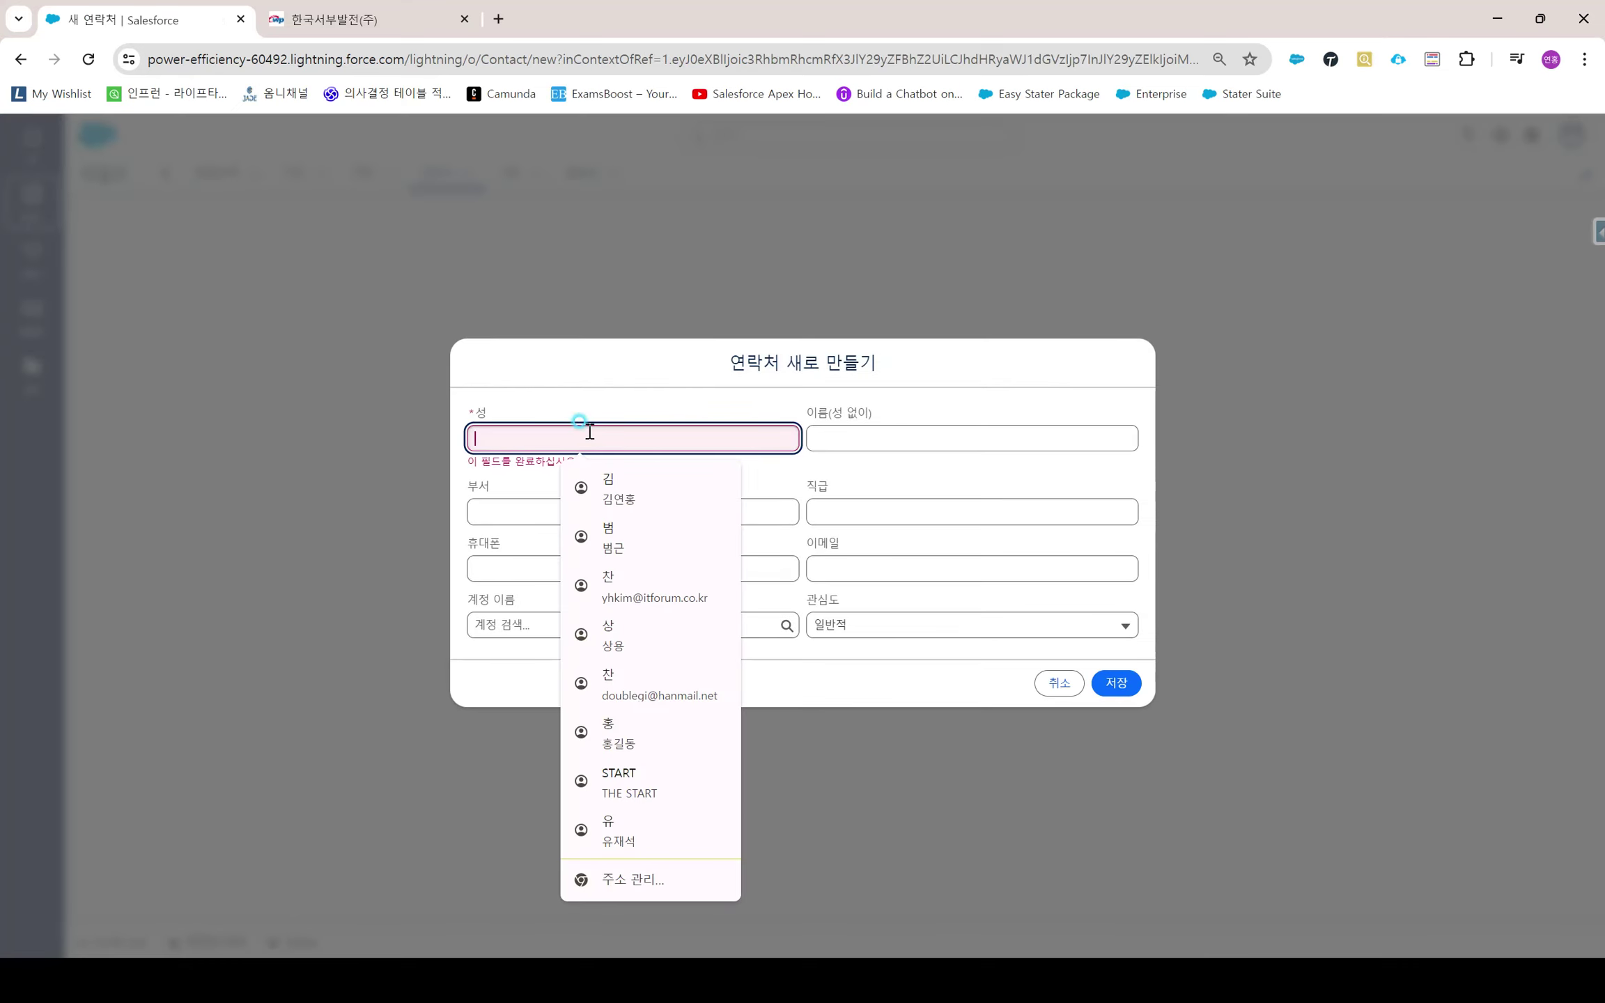
click(589, 434)
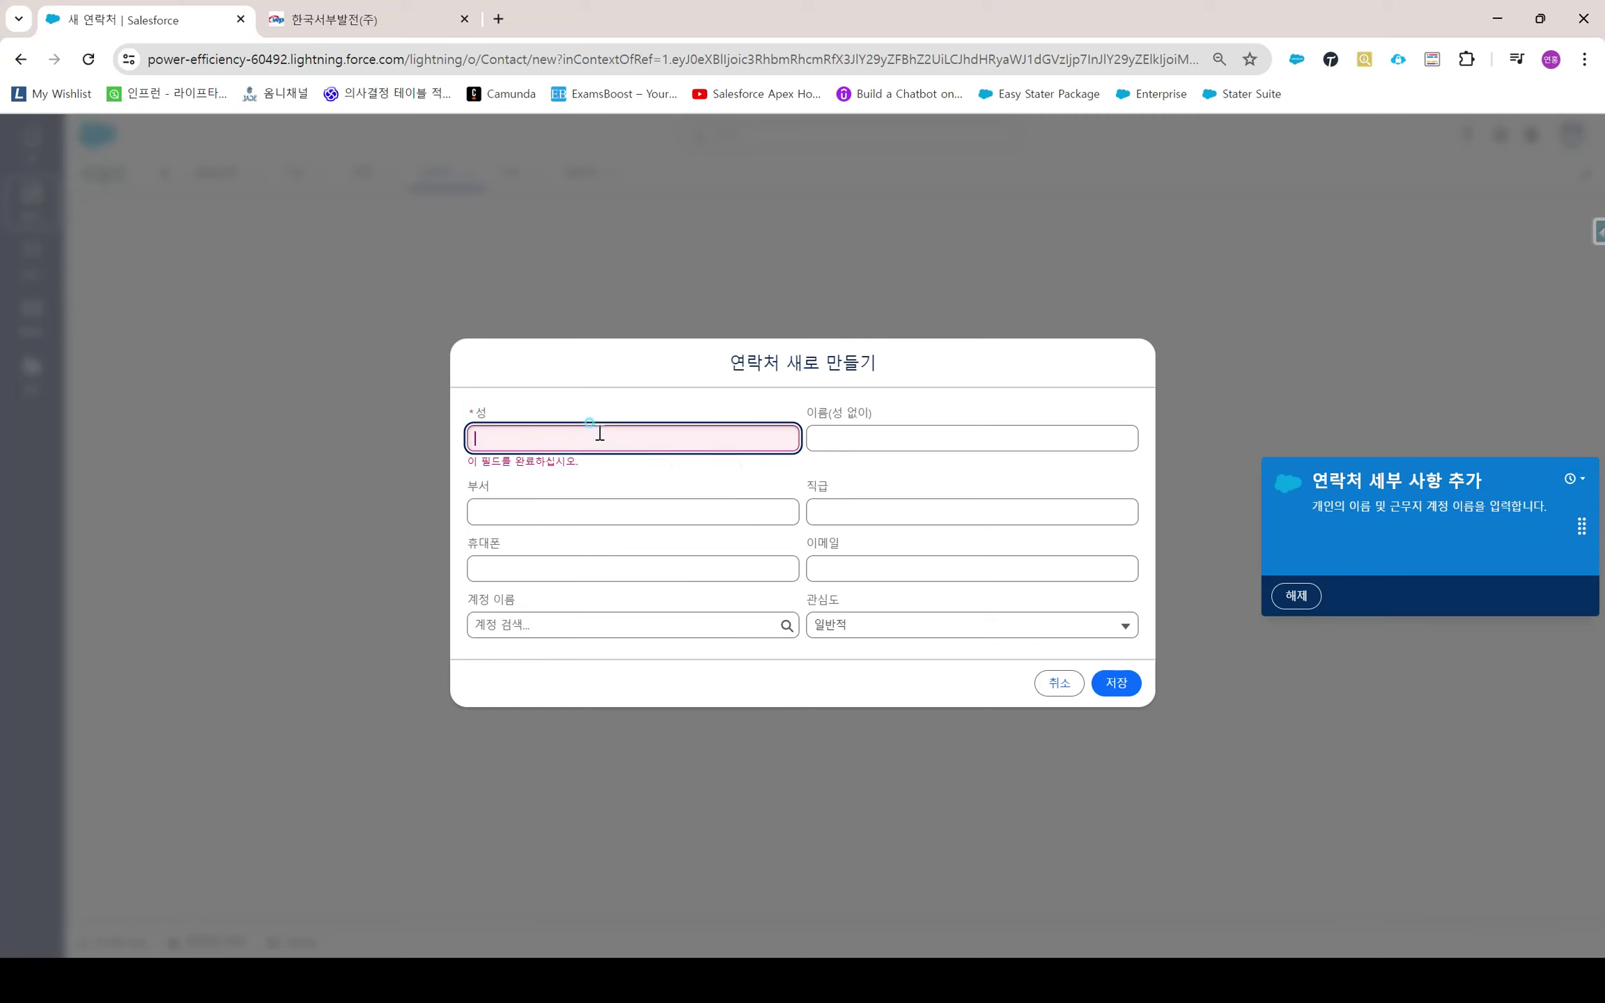
text(이)
key(Tab)
text(벼)
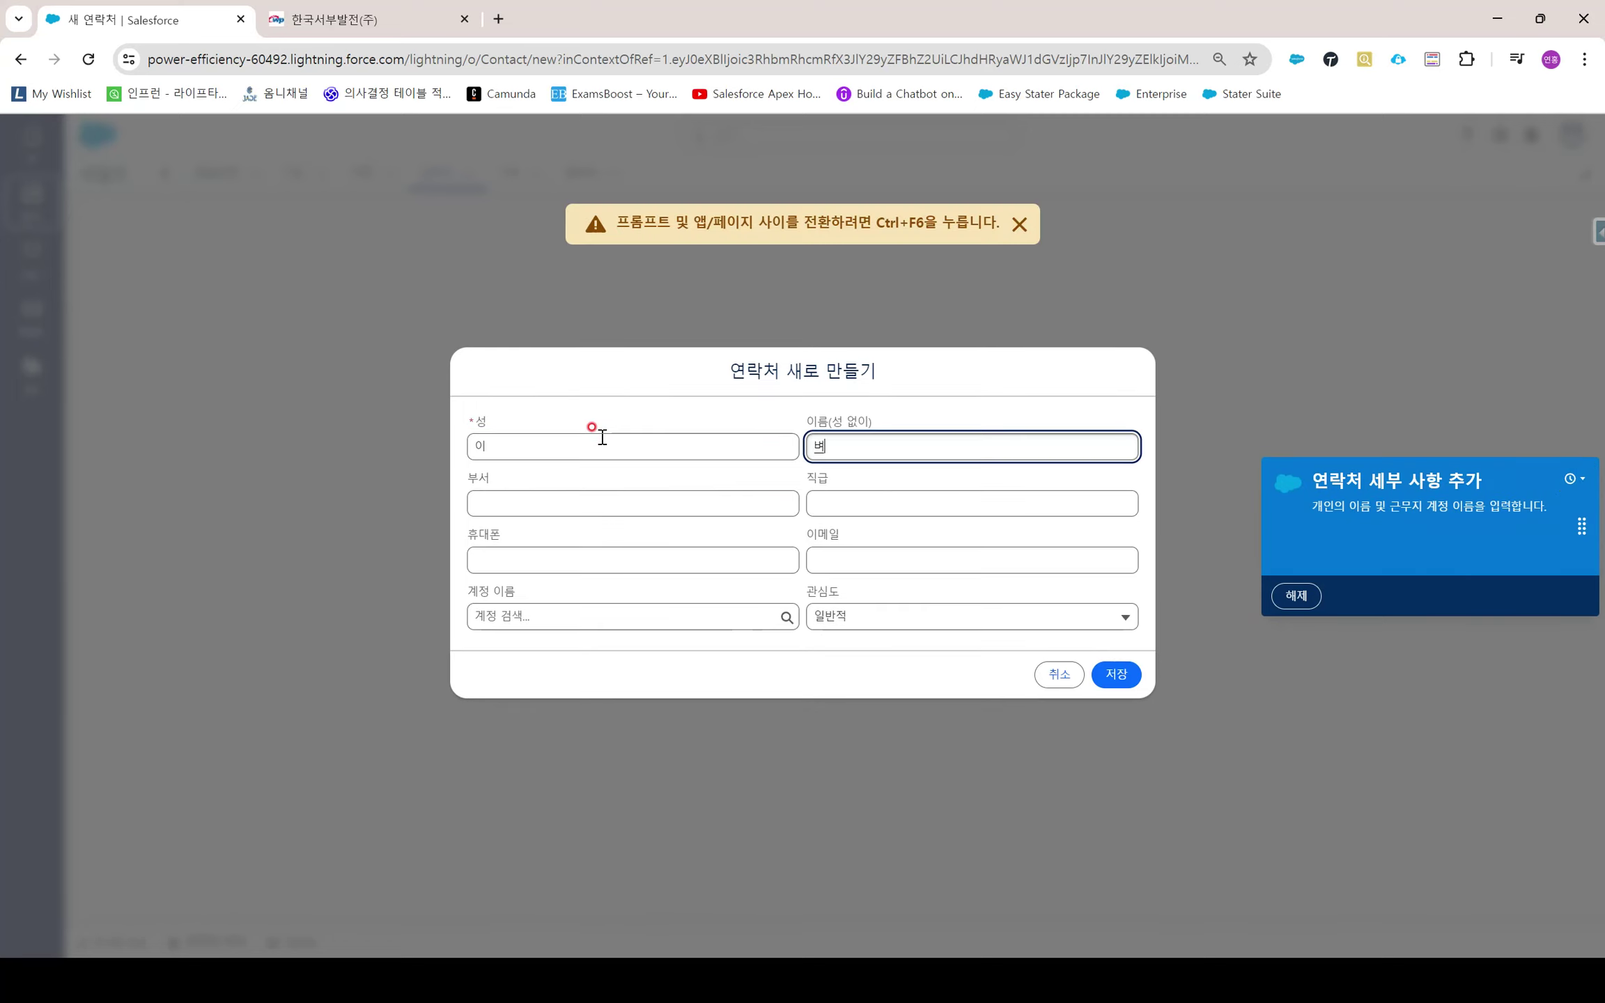
text(ㅇ헌)
key(Tab)
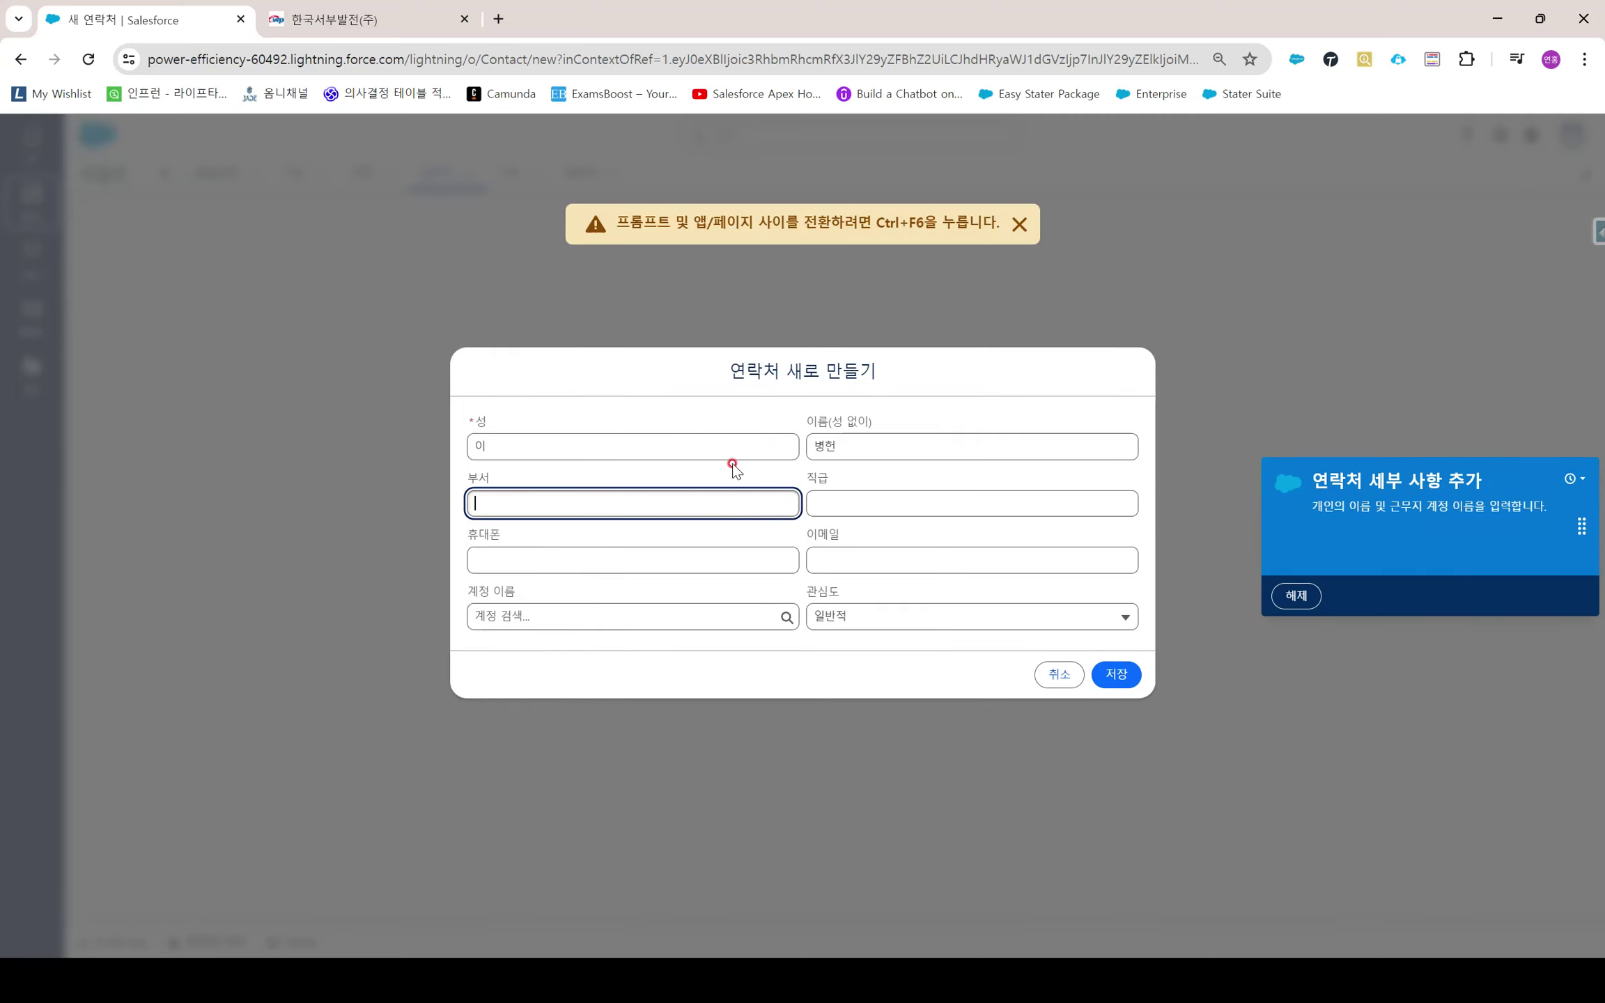
Set the contact's department to 운영관리부 and job title to 부장
click(1297, 596)
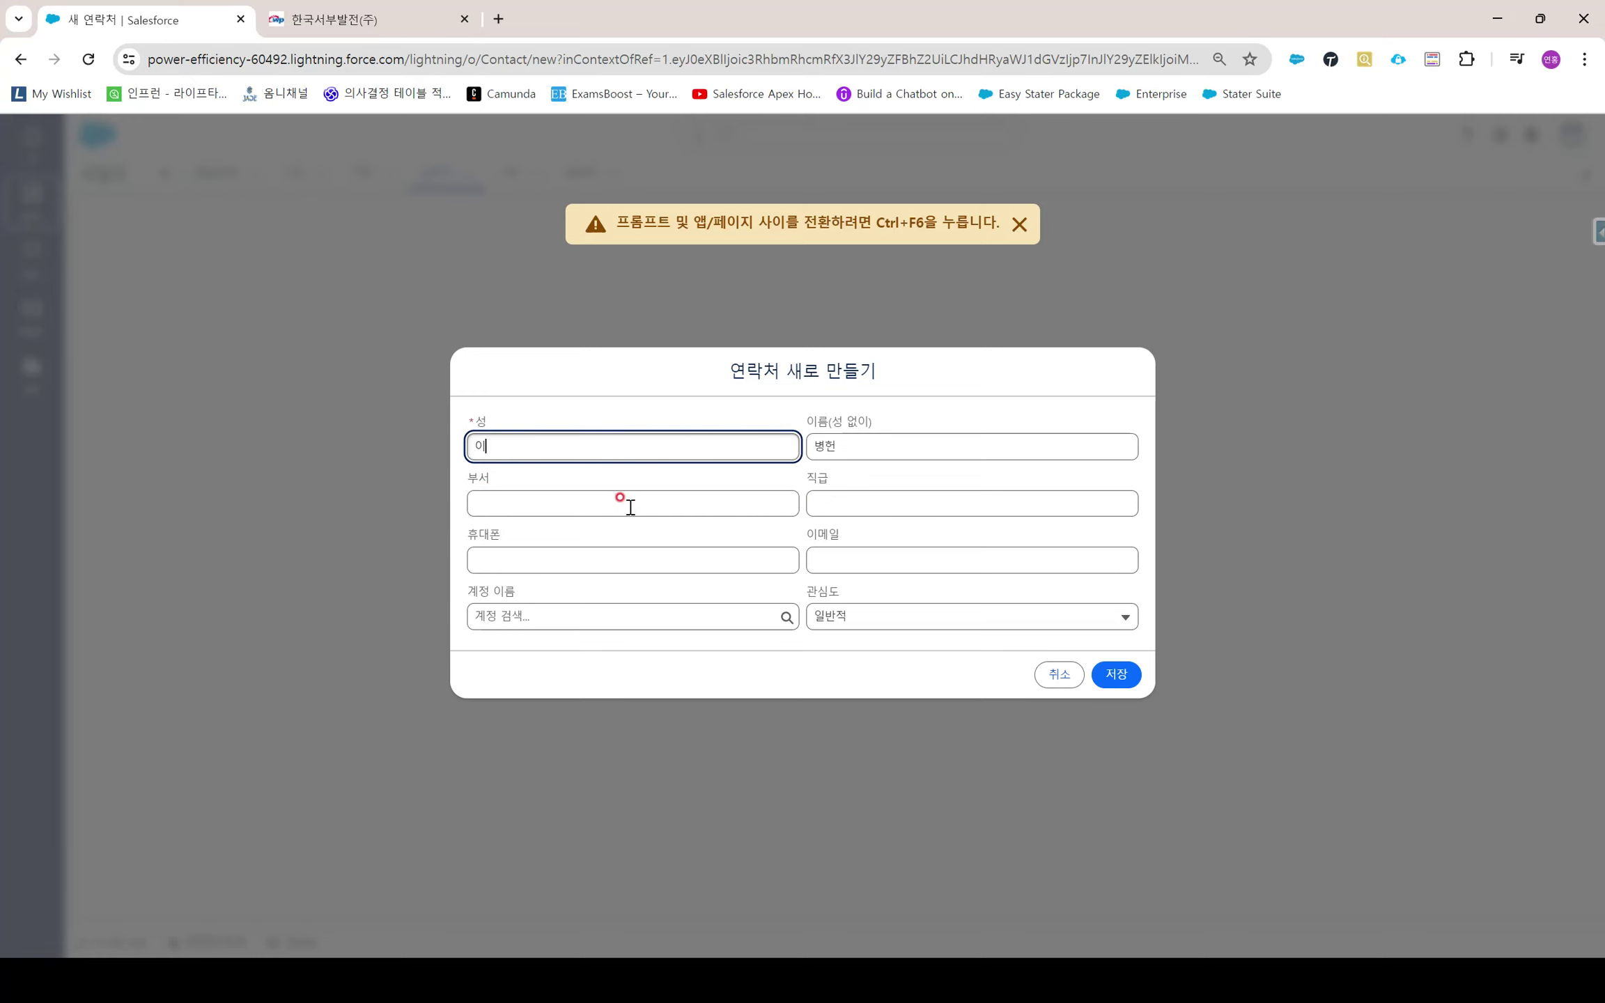
click(565, 503)
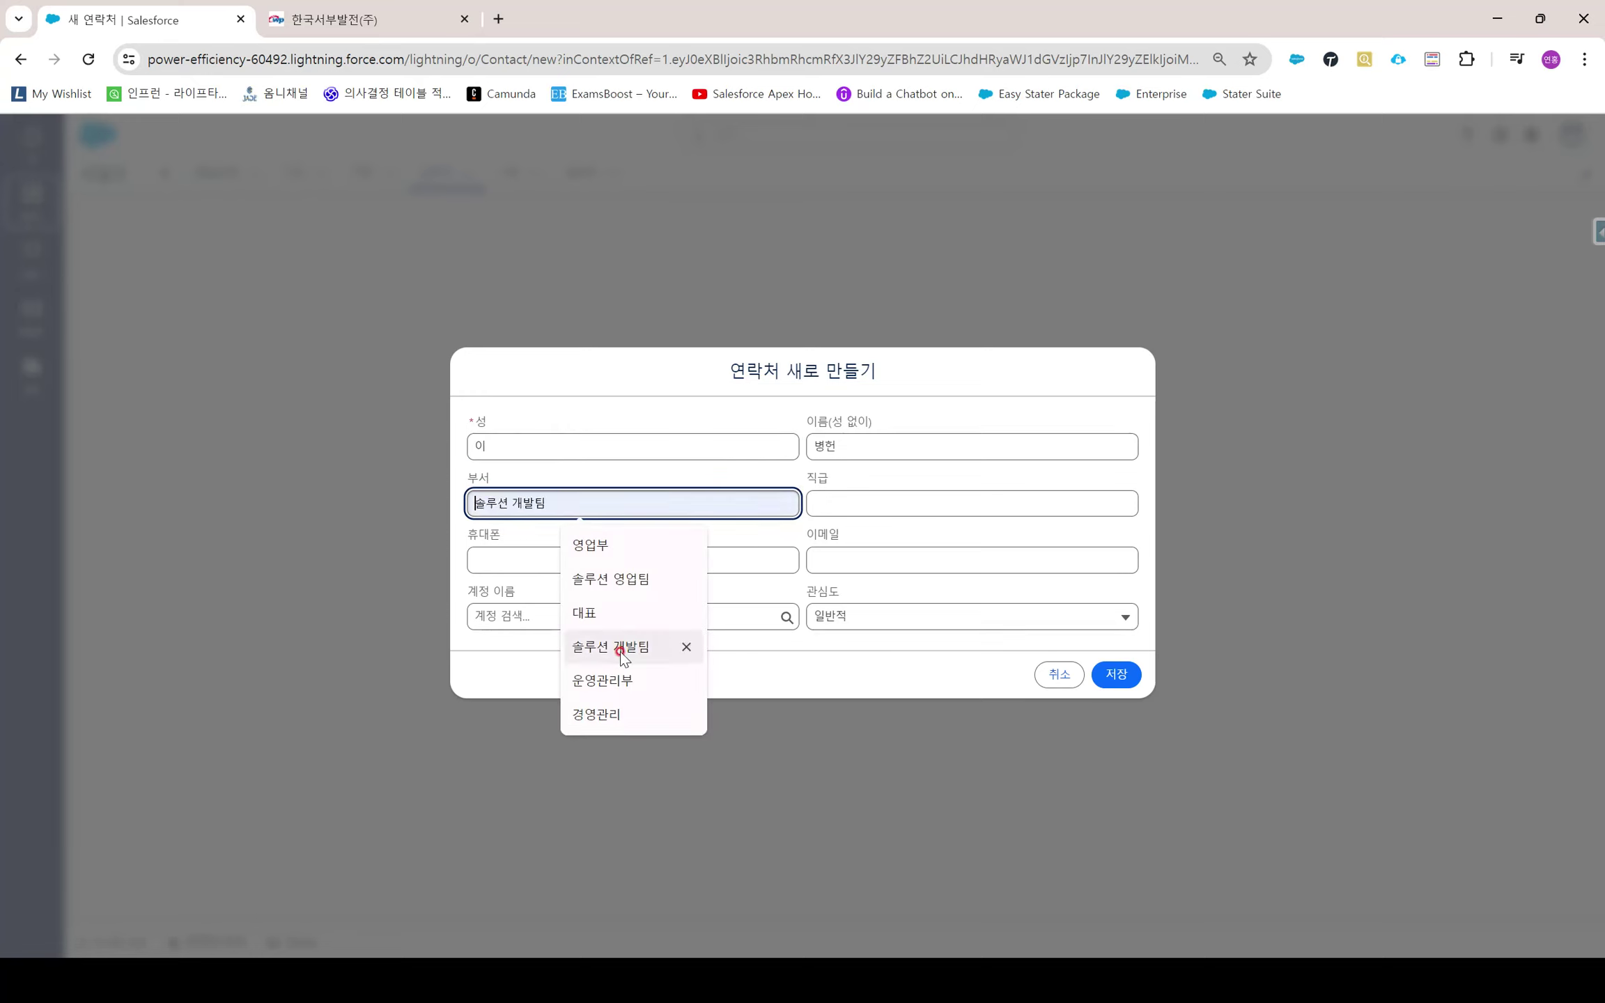
click(620, 680)
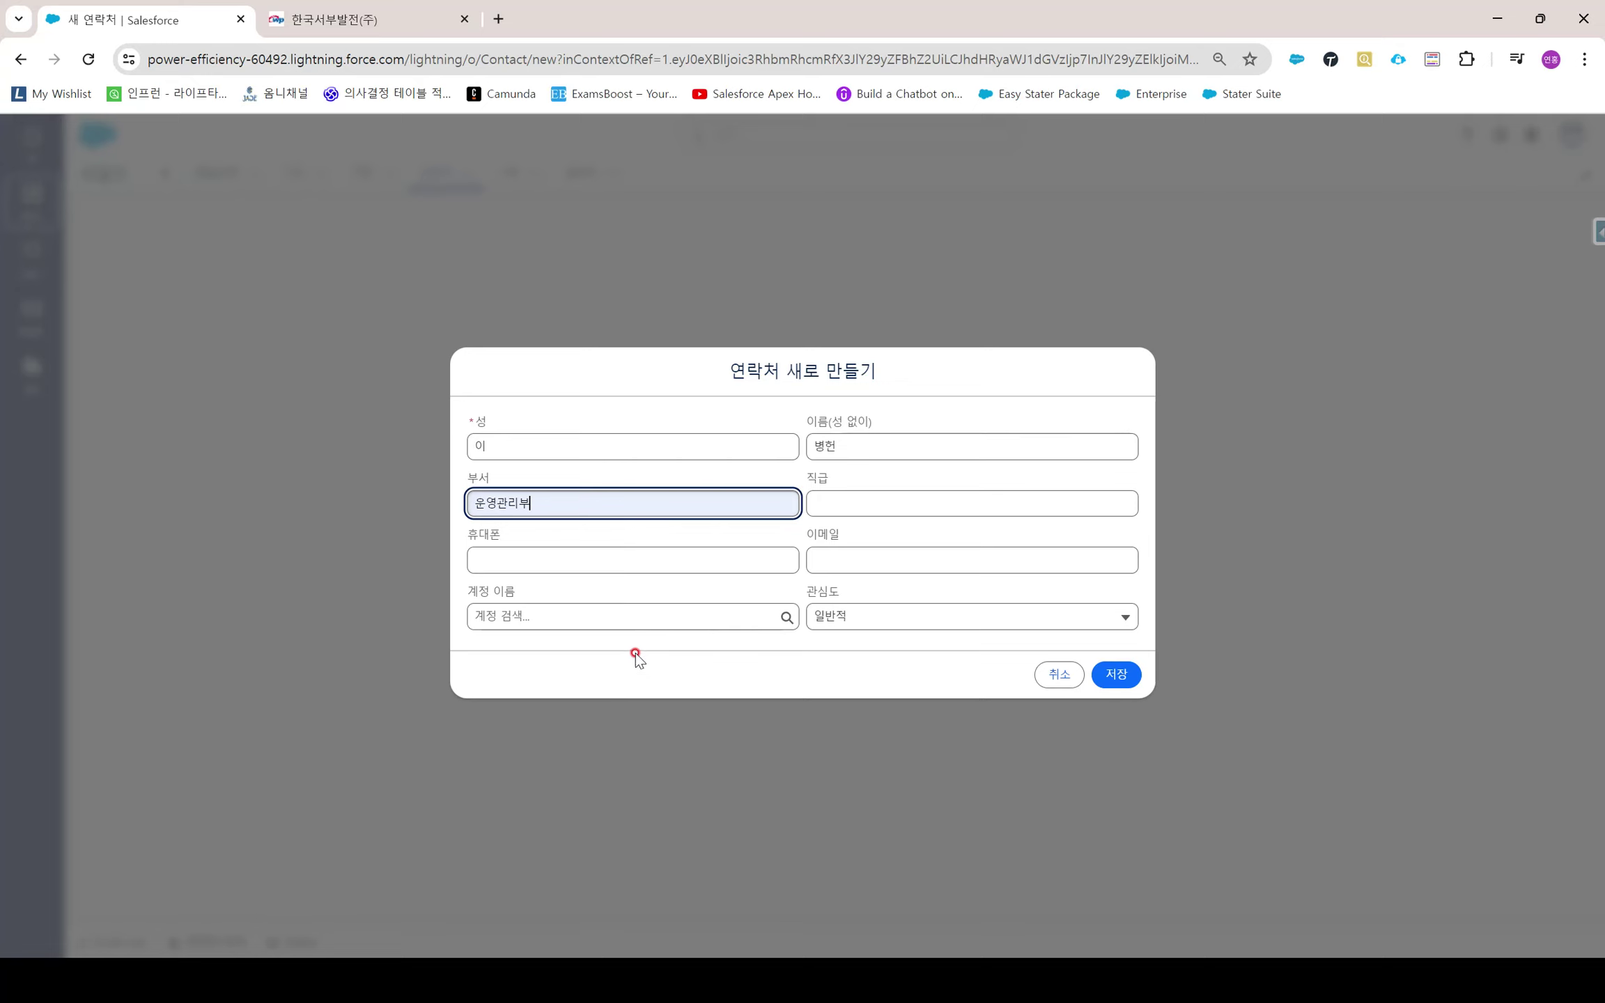
click(847, 502)
text(부장)
key(Tab)
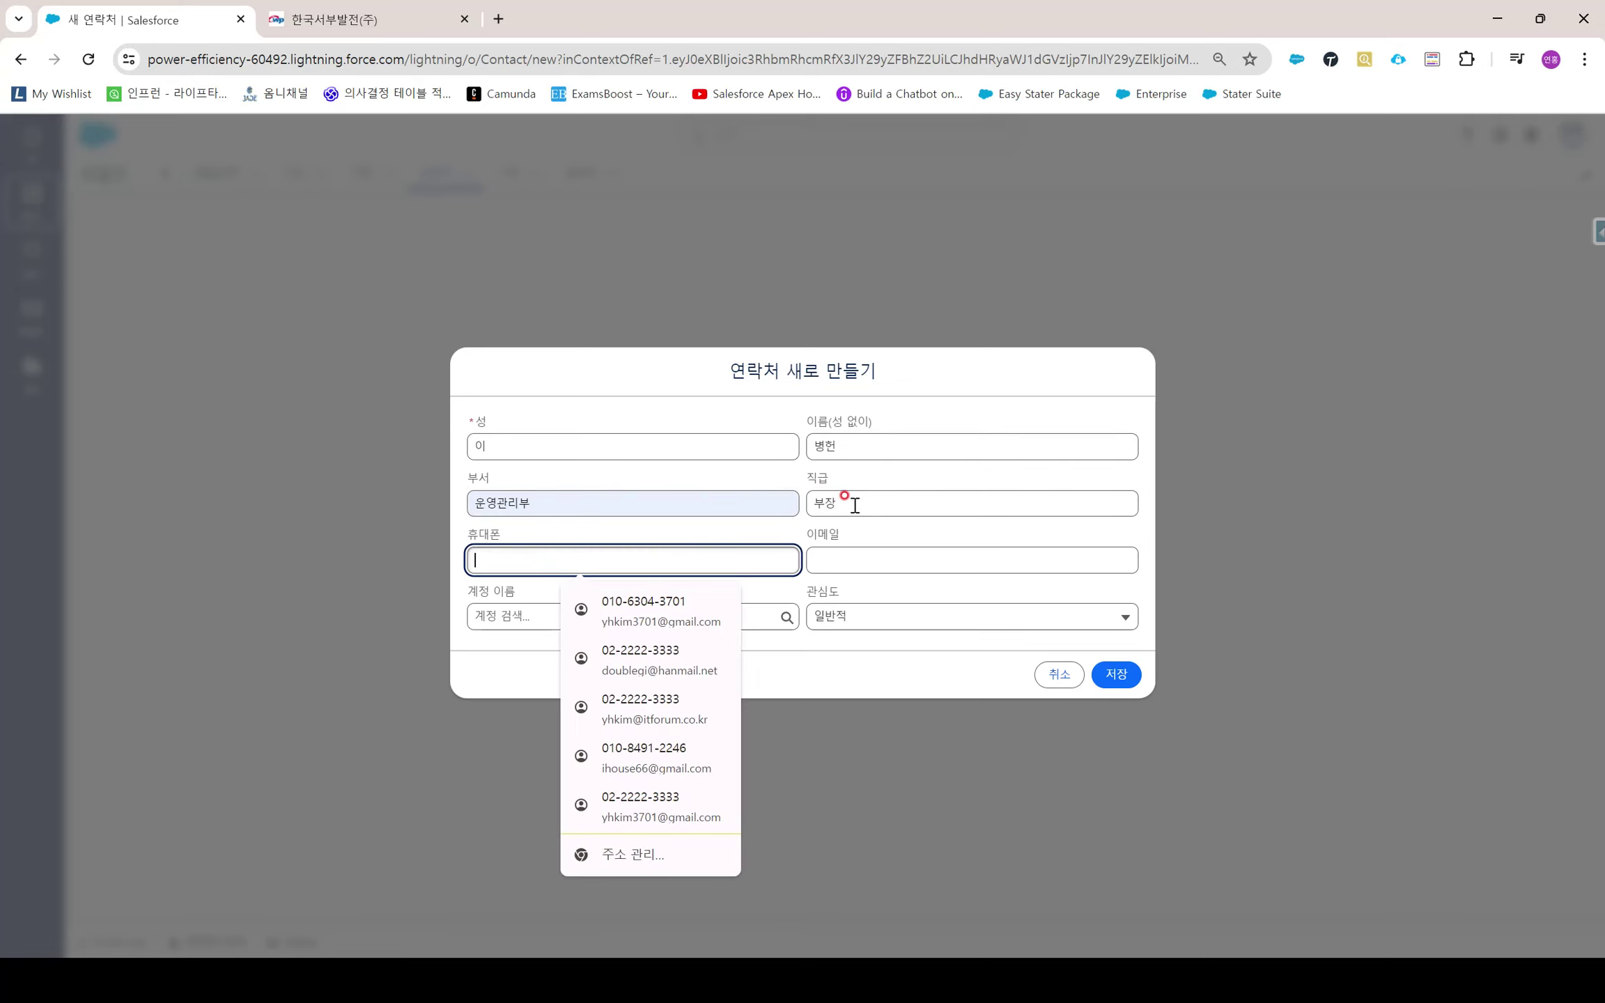
Add the contact's mobile number and e-mail, and link the contact to 한국서부발전(주)
text(010-)
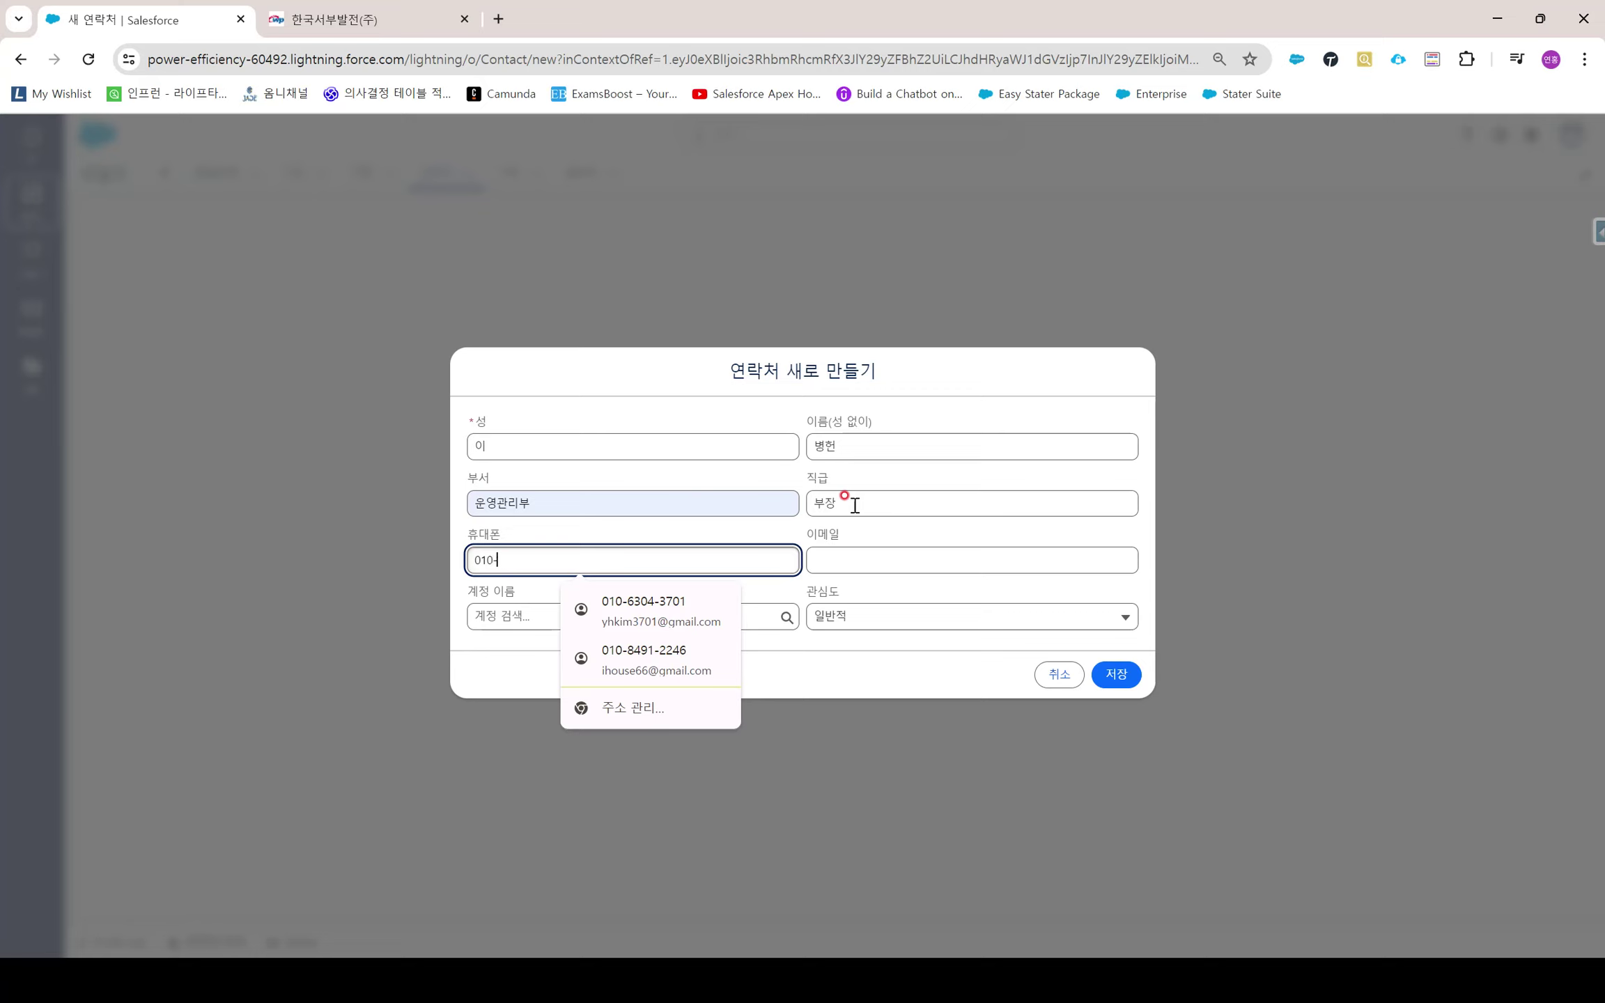
text(2222-2222)
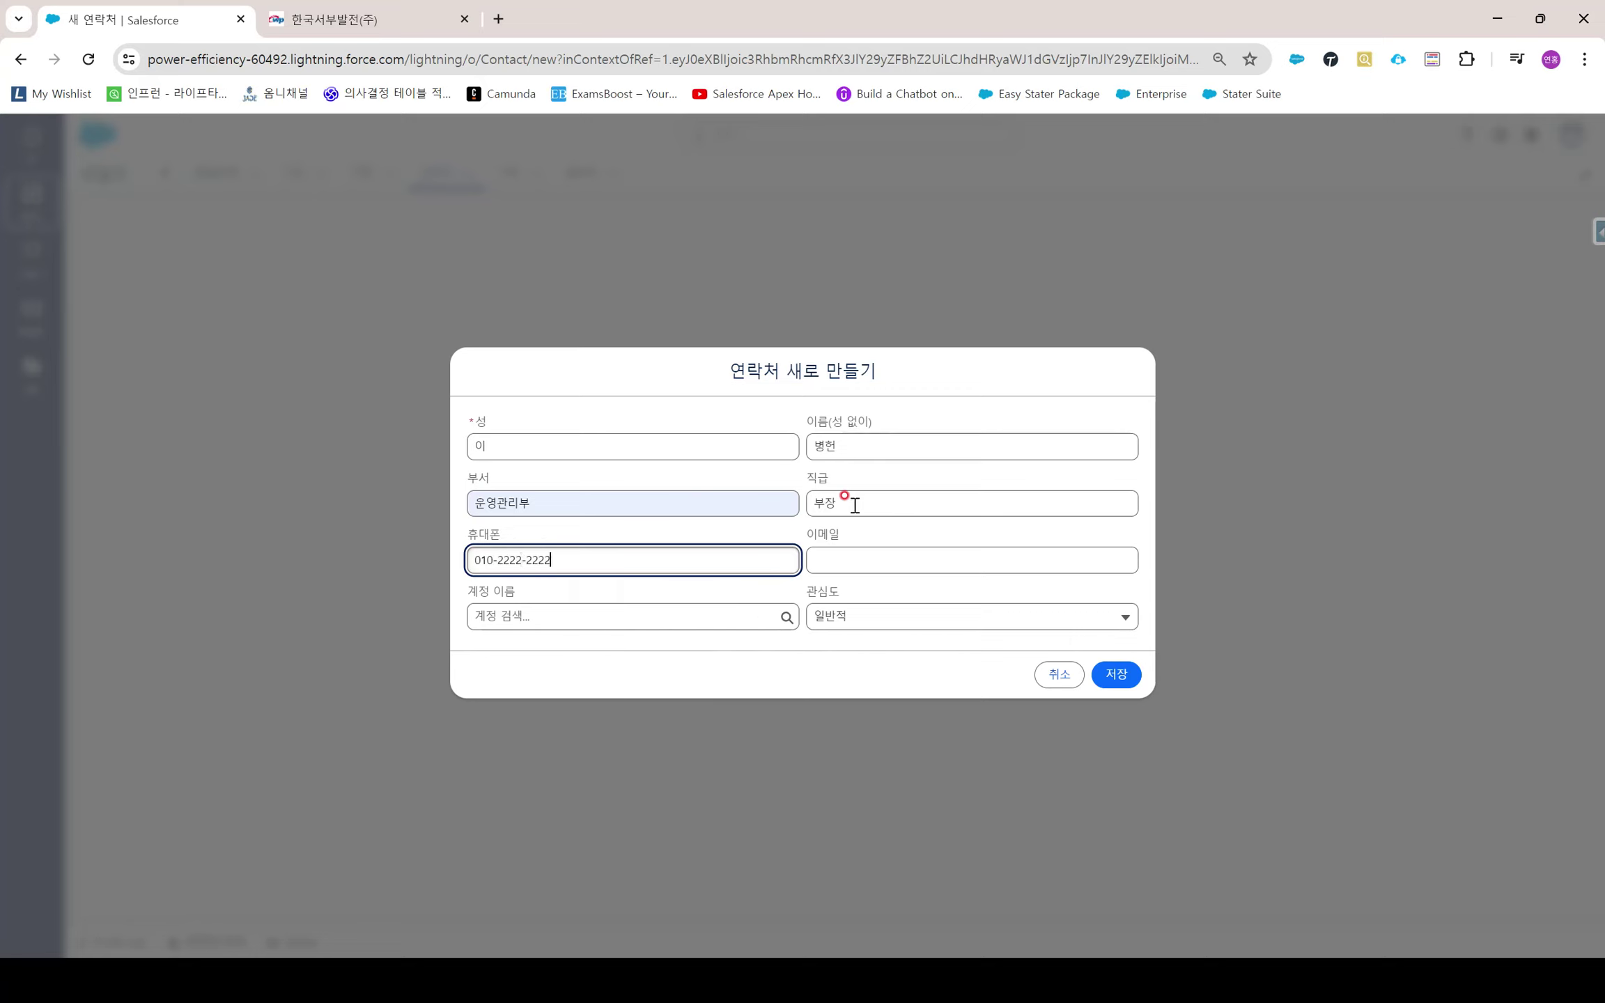
key(Tab)
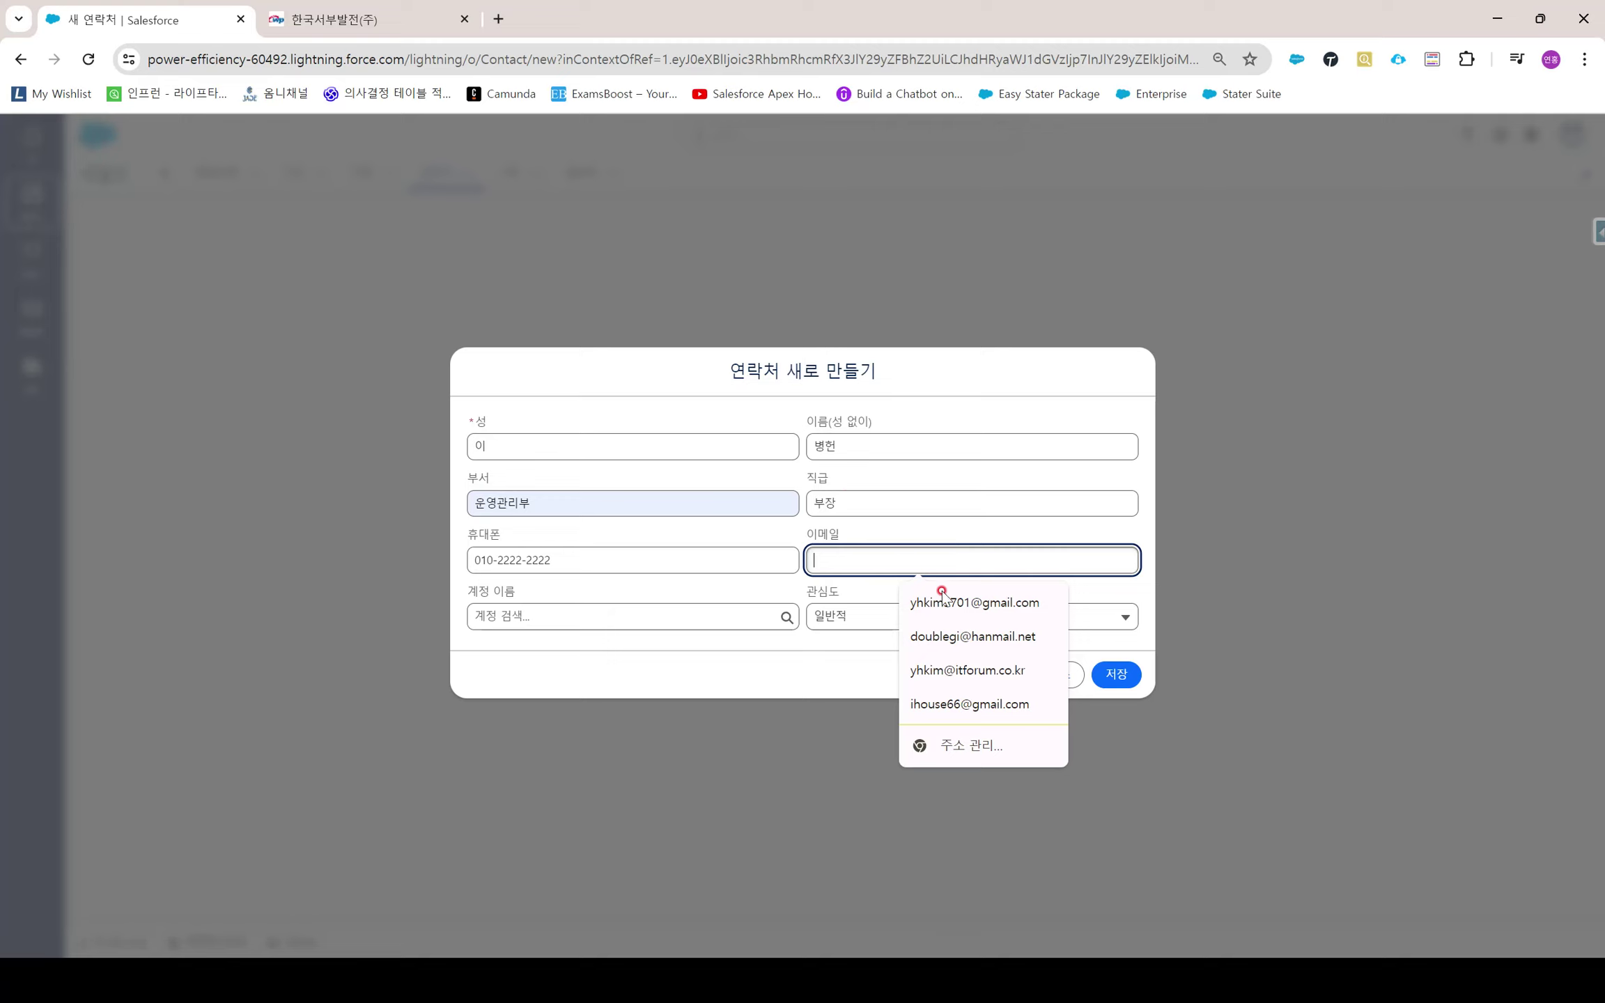
click(956, 635)
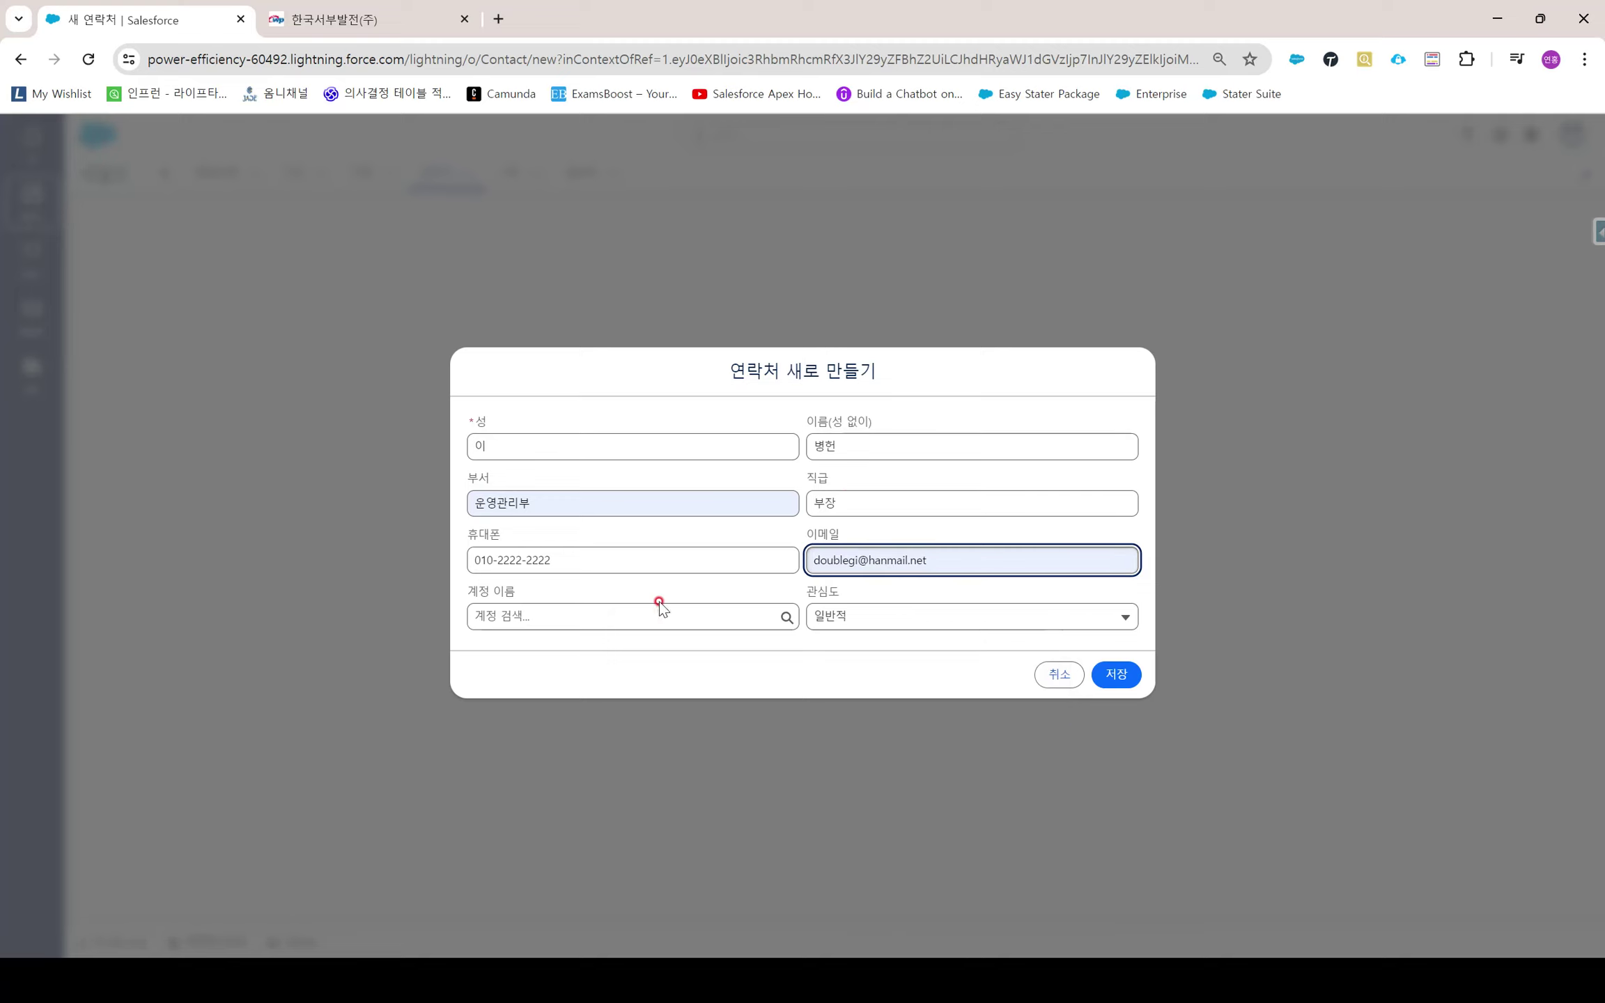
click(567, 620)
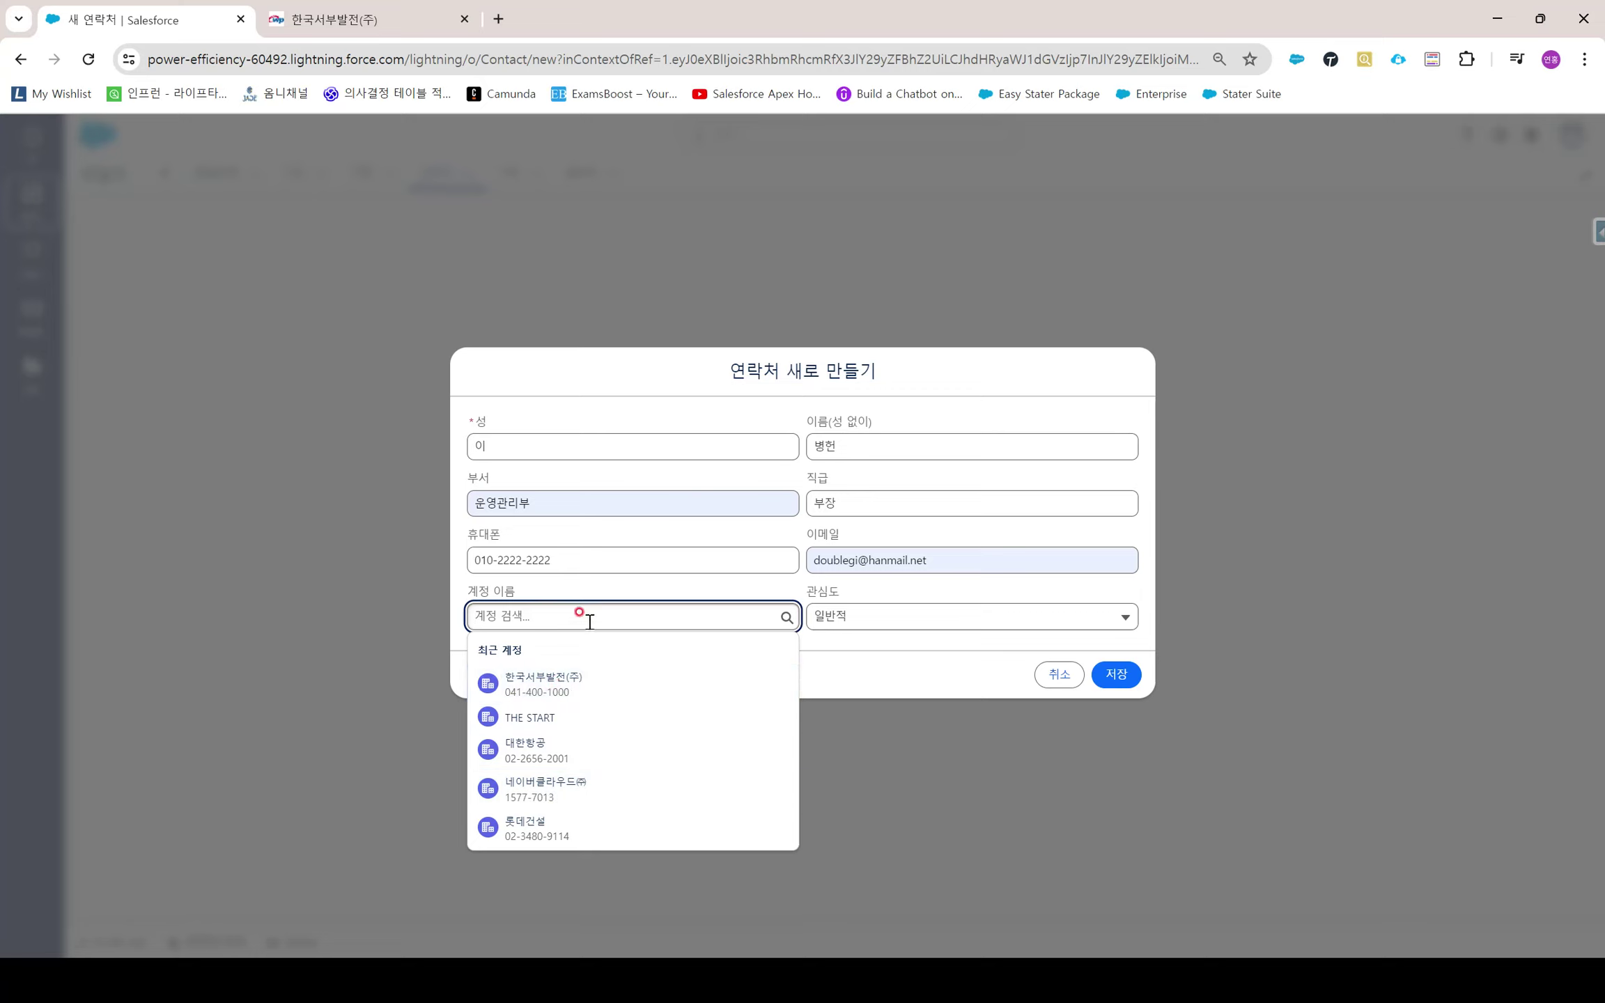
text(히)
text(국)
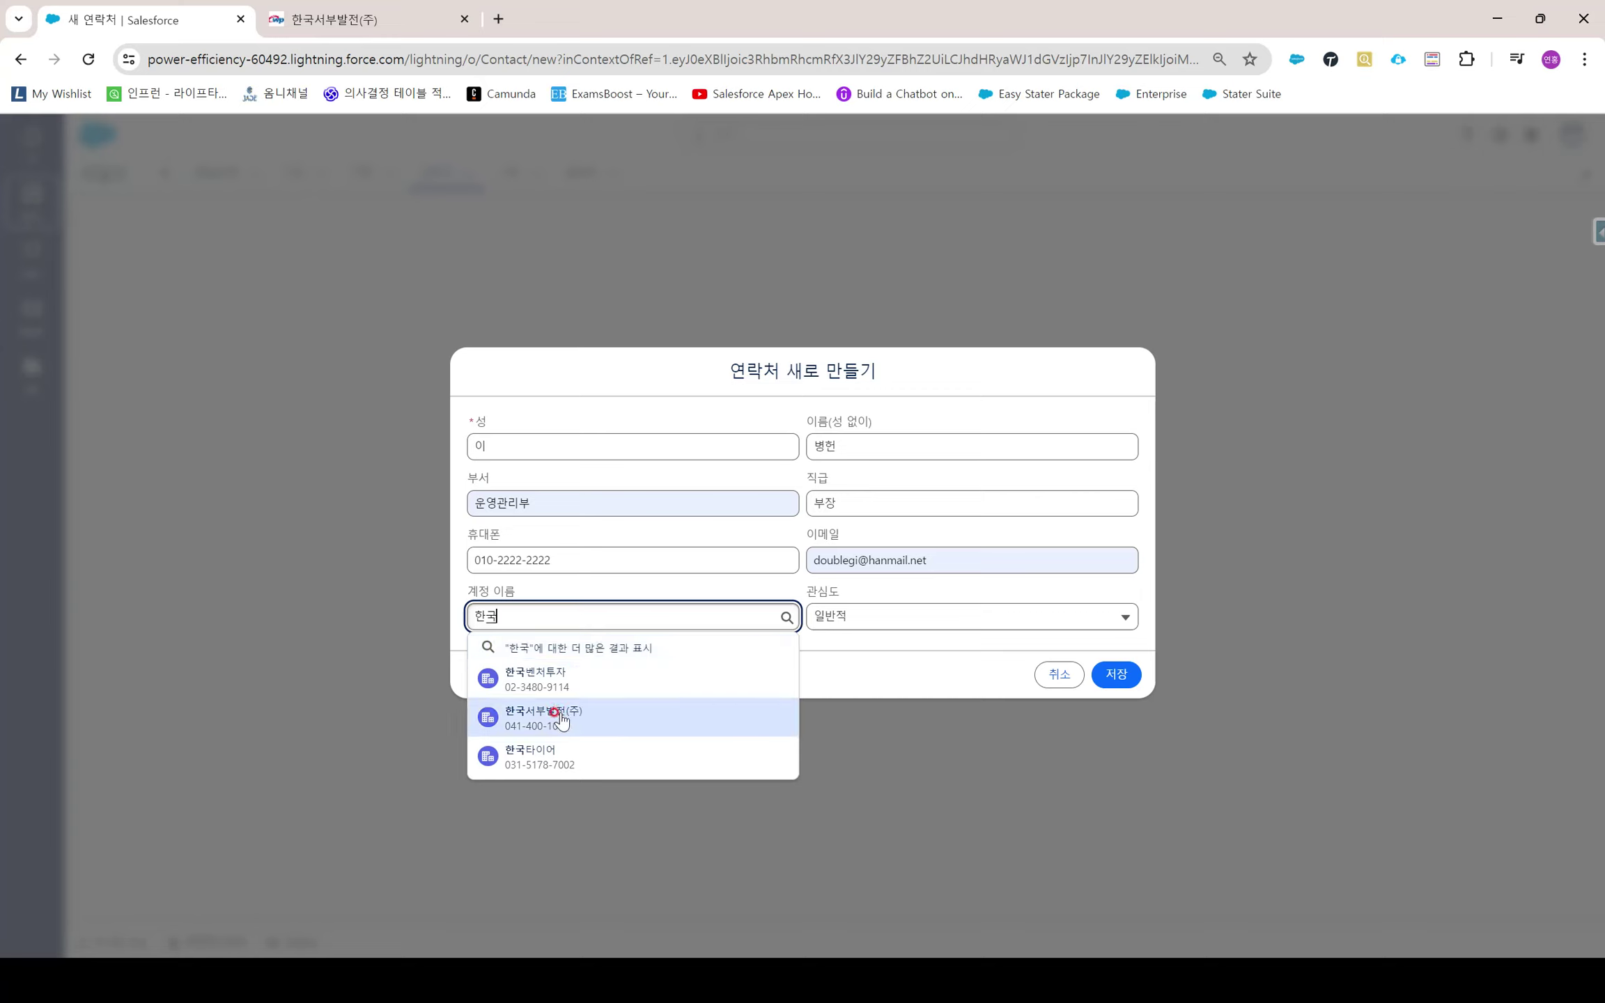
click(561, 718)
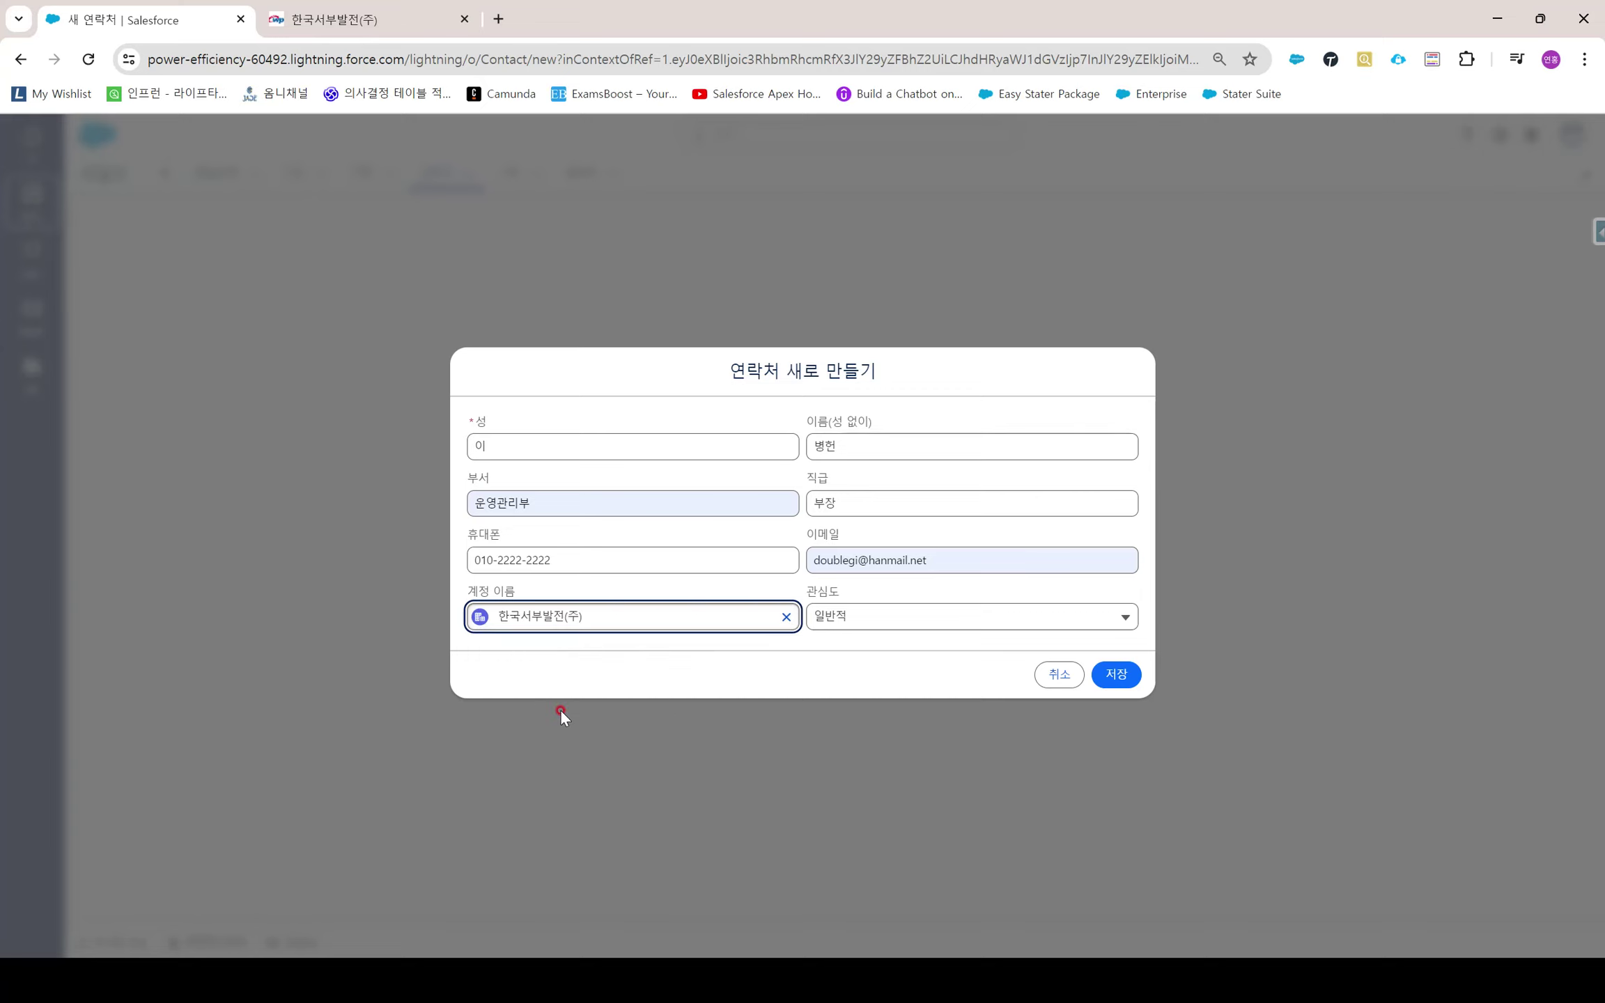
click(942, 618)
click(649, 660)
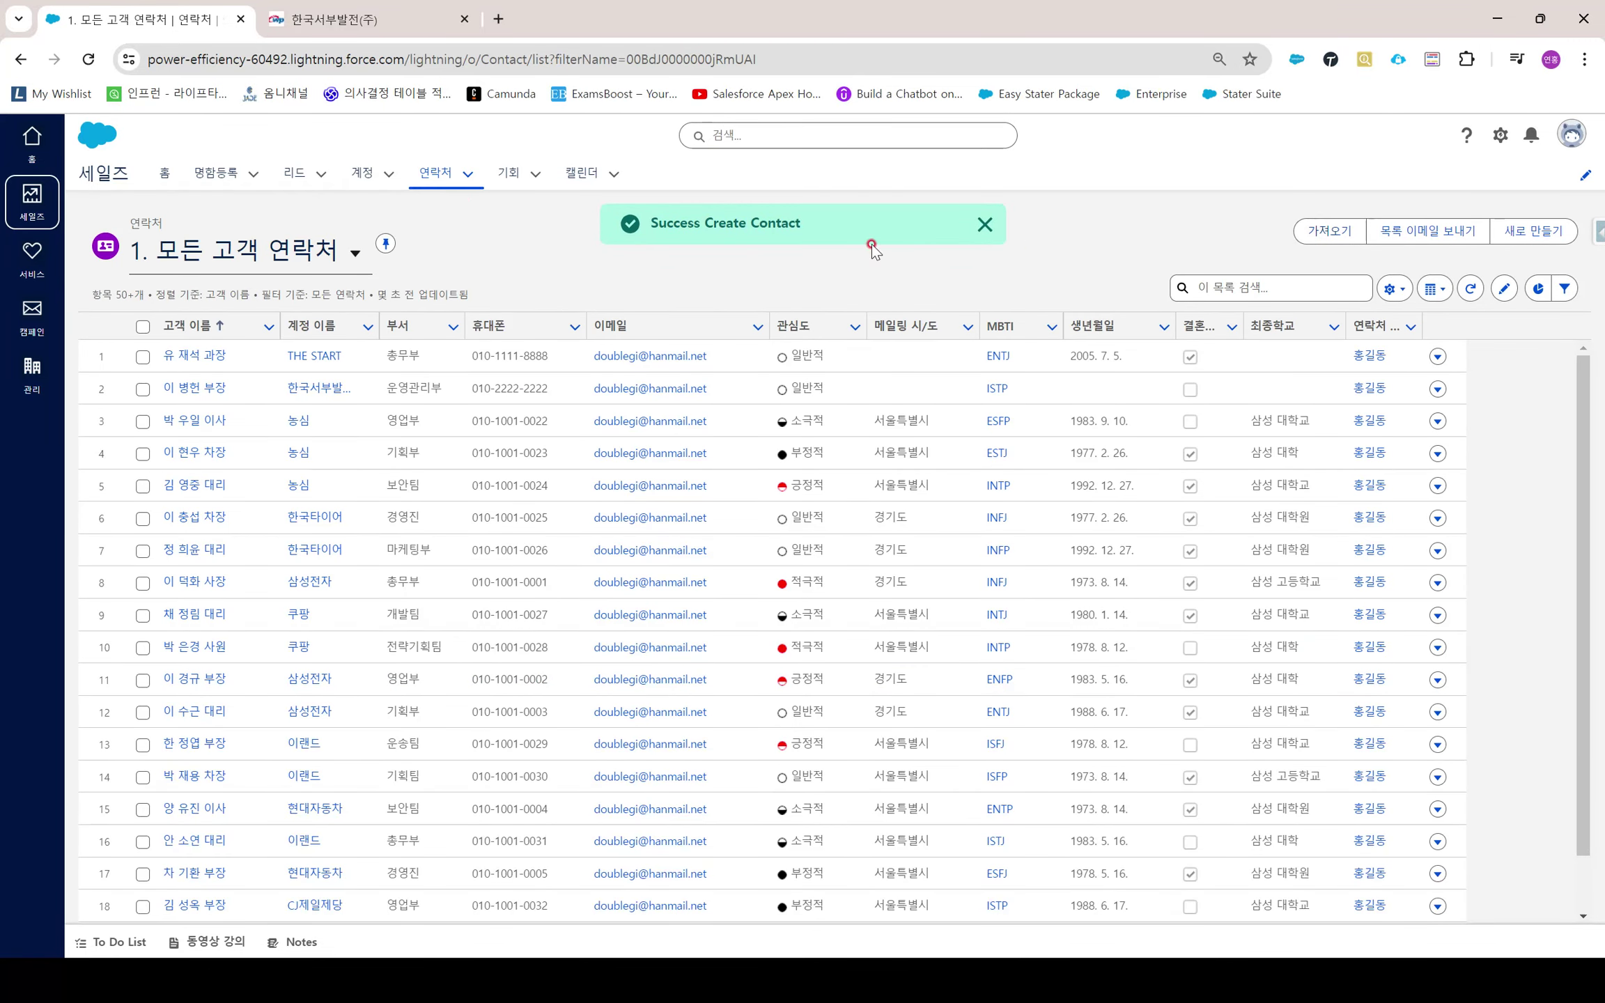
Reopen 한국서부발전(주) via a 한국 account search and open its contacts actions
click(361, 173)
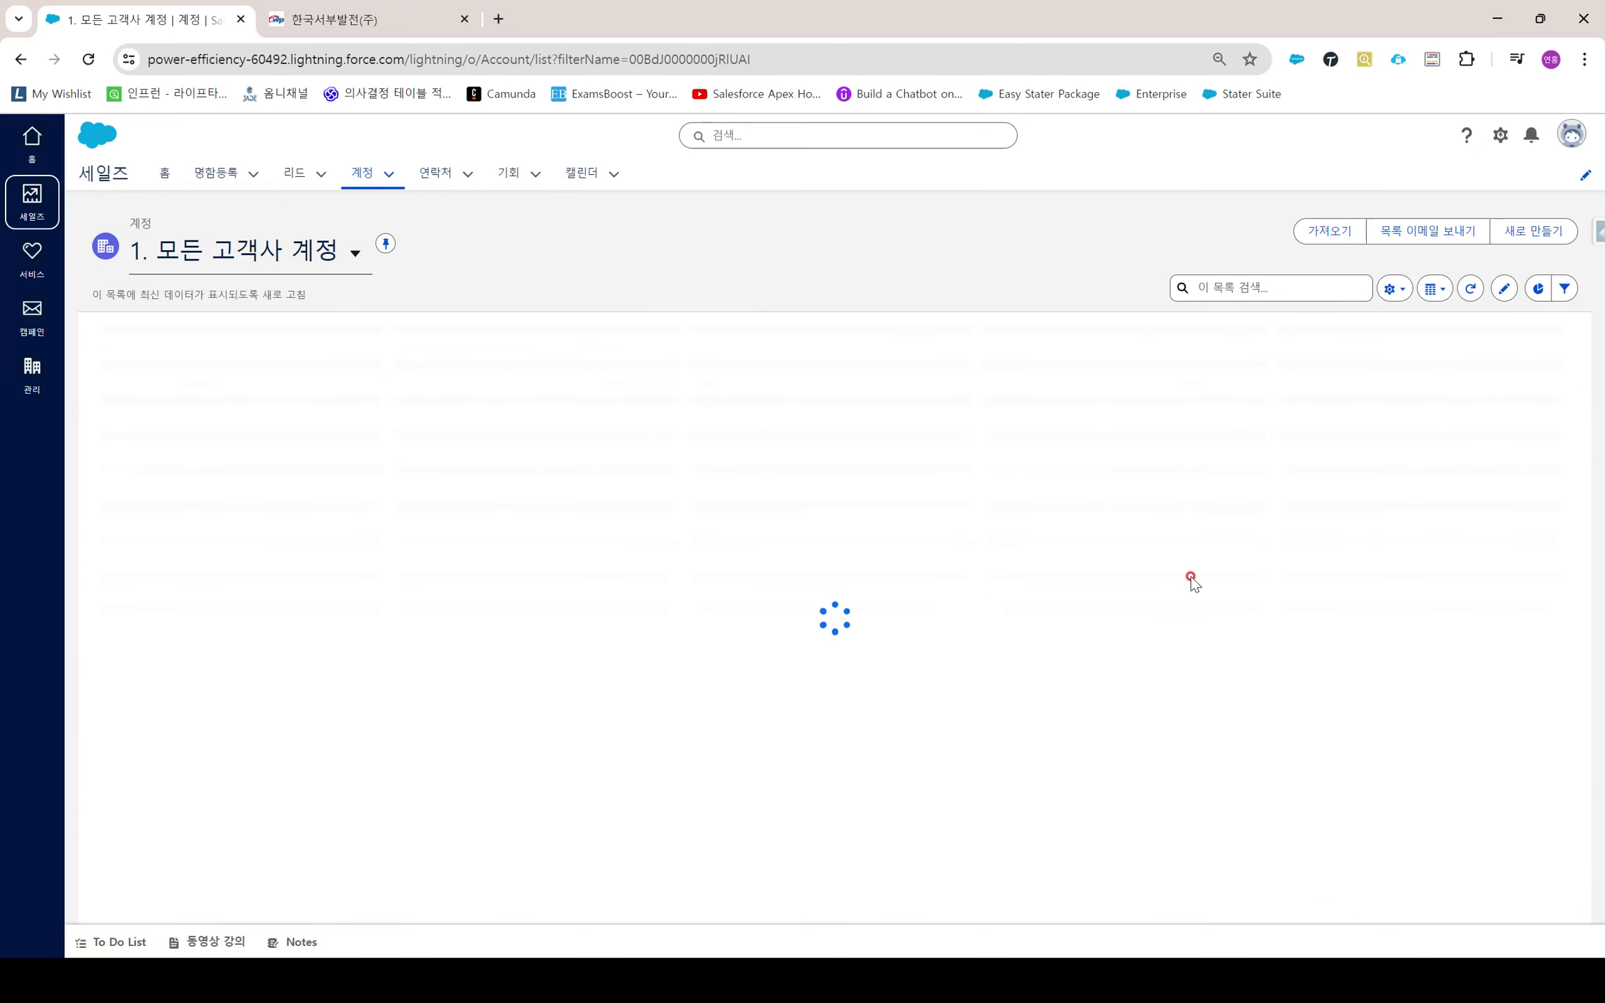
click(1246, 284)
text(ㅎ한국)
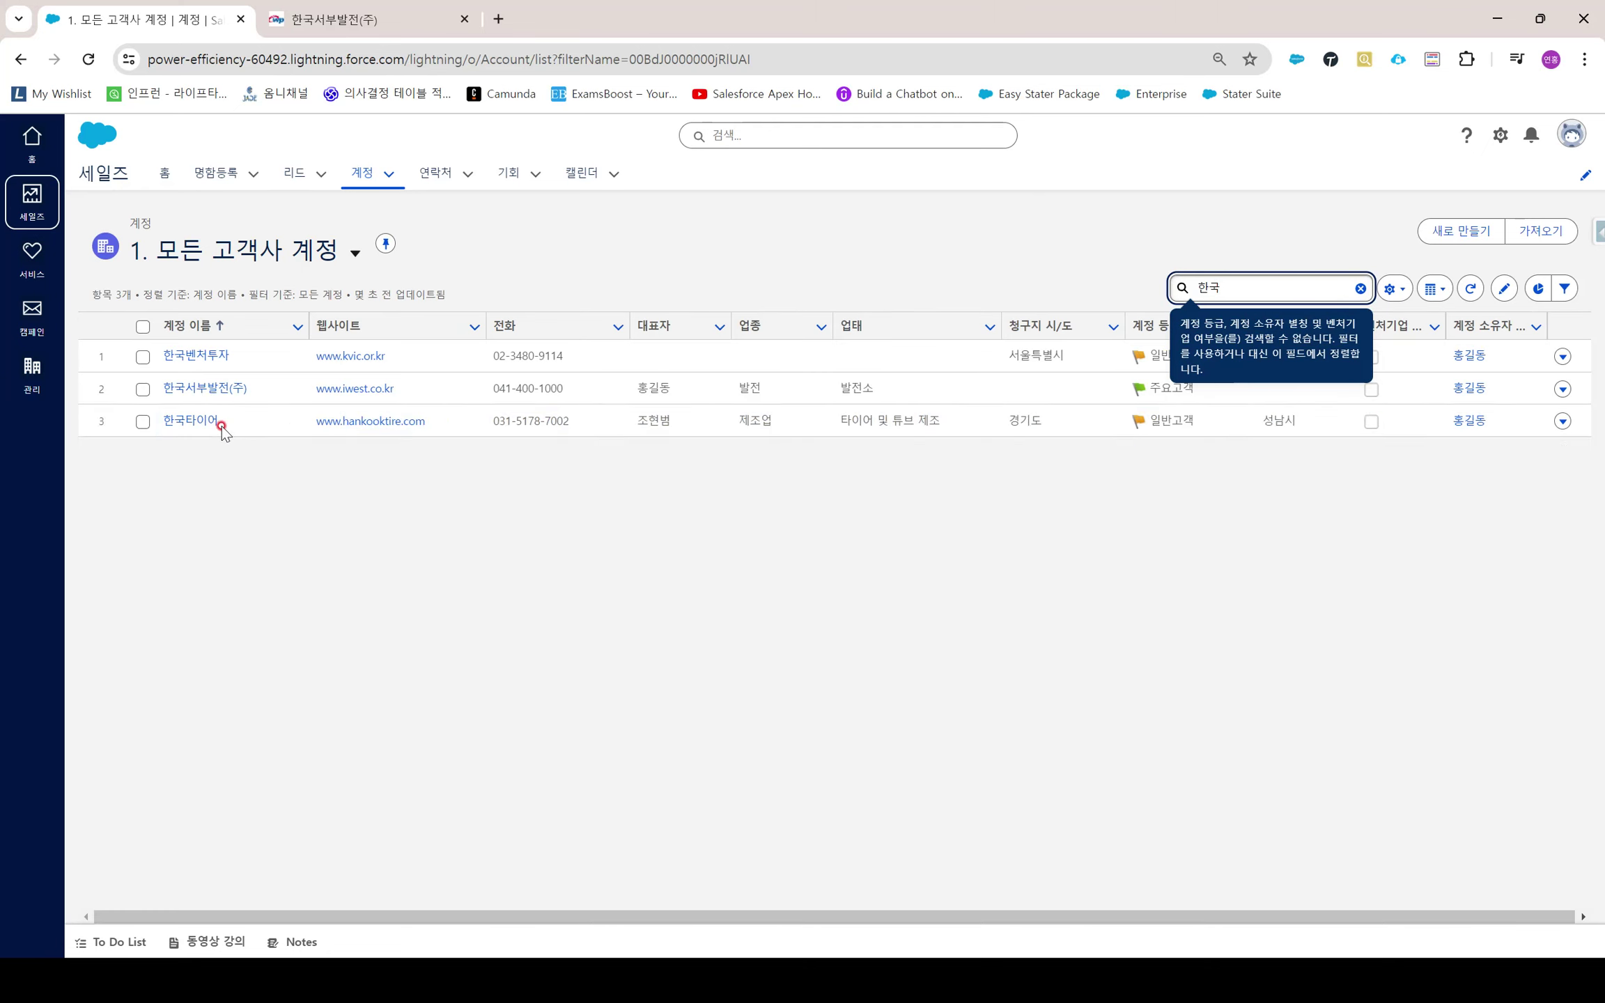
click(205, 388)
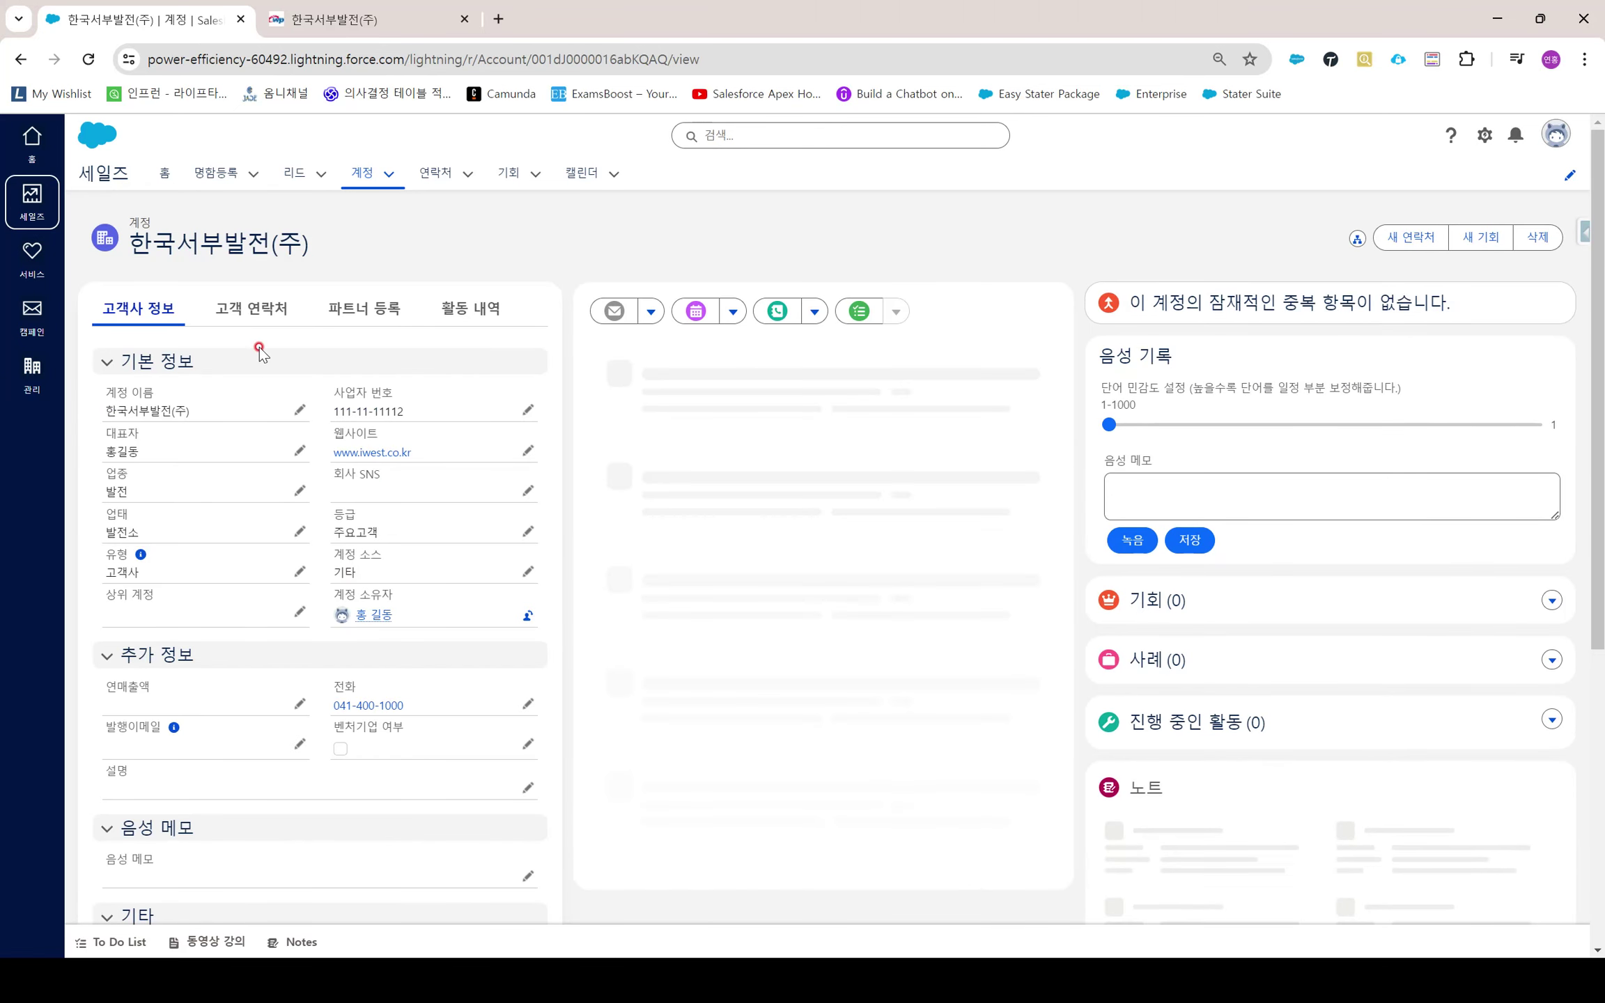
click(252, 311)
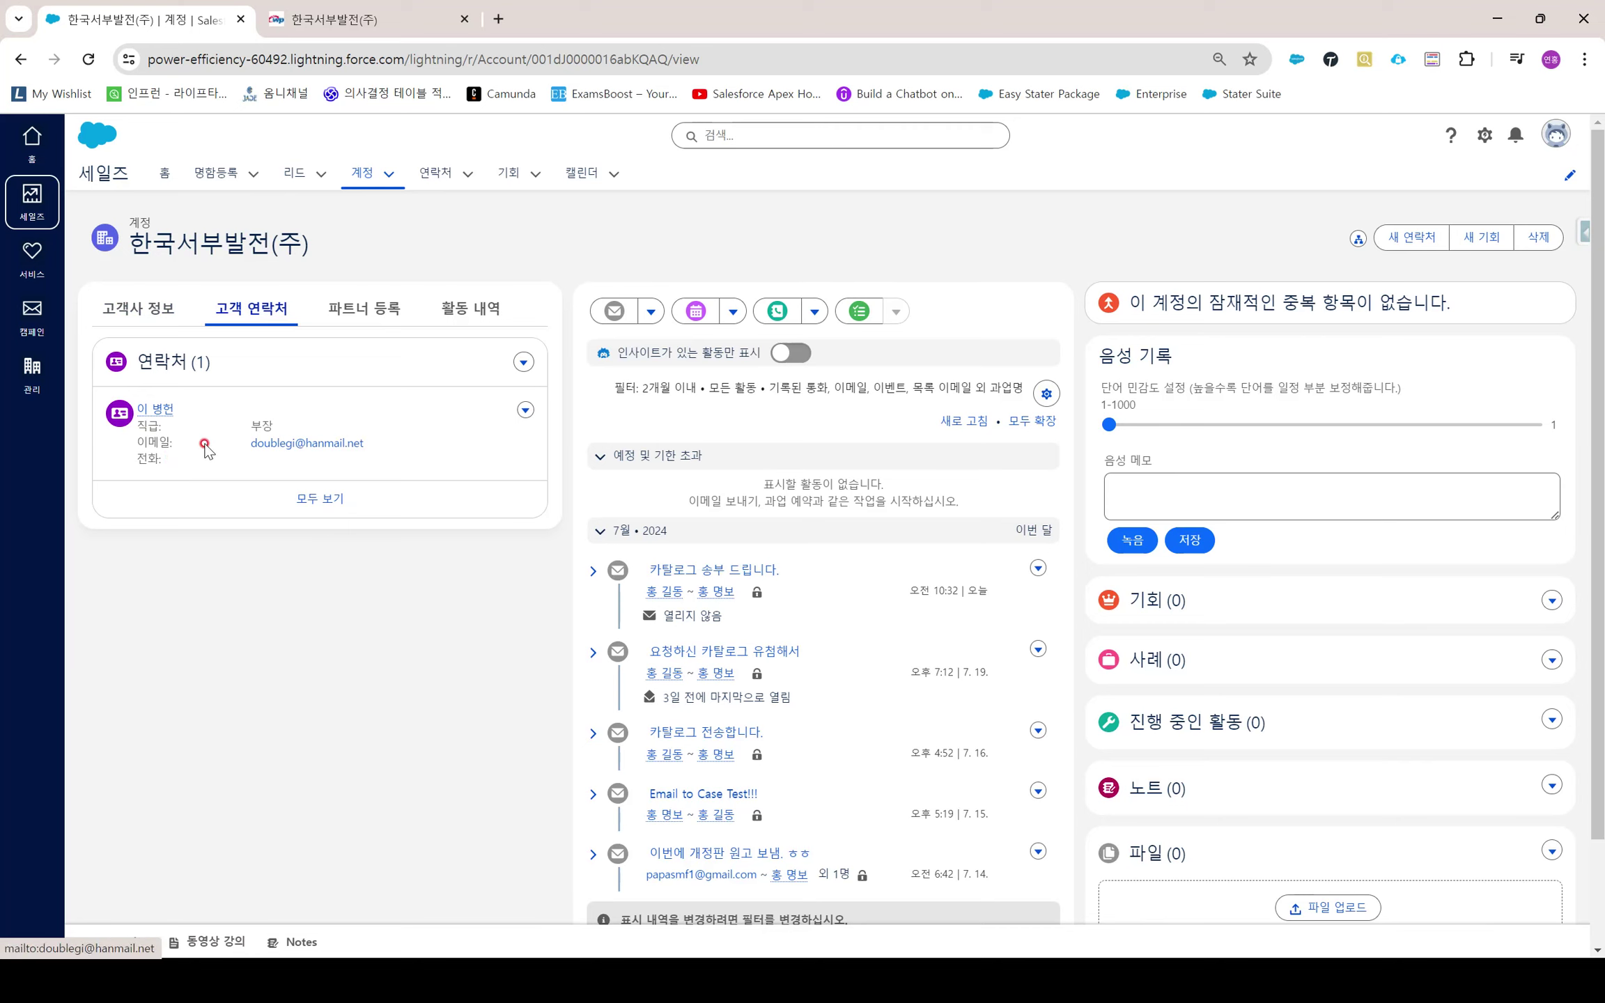
click(523, 361)
Create a new contact with the contact's name, department 경영관리 and title 과장
click(544, 394)
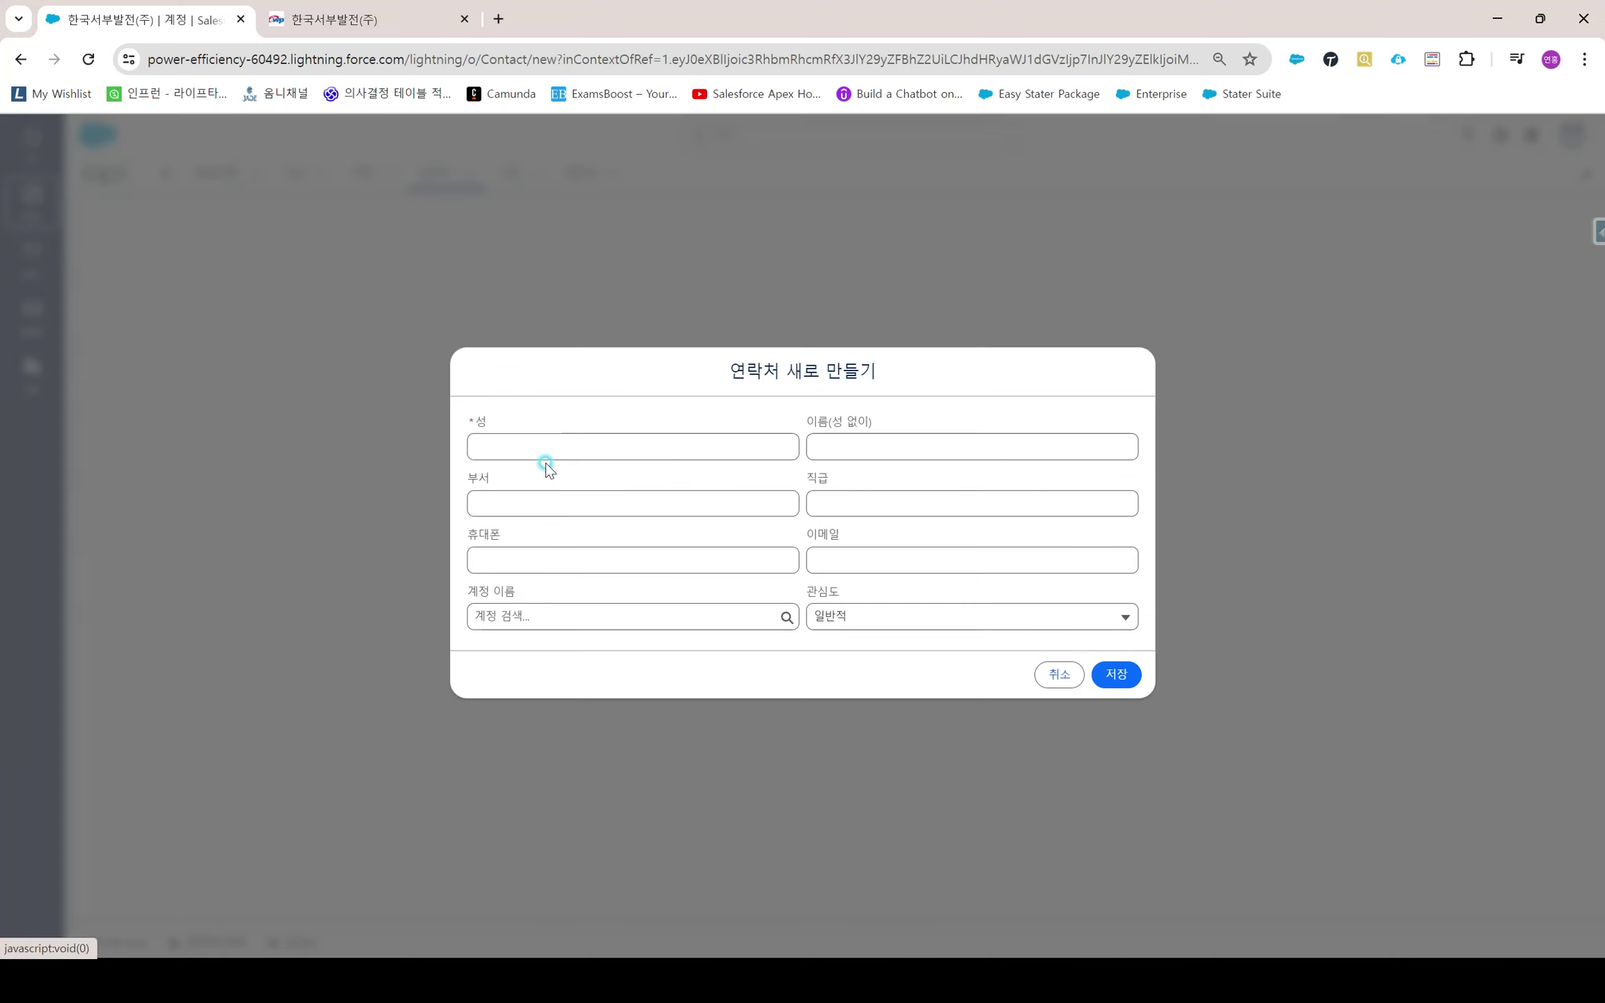
click(561, 447)
text(차)
key(Tab)
text(승웜)
key(Tab)
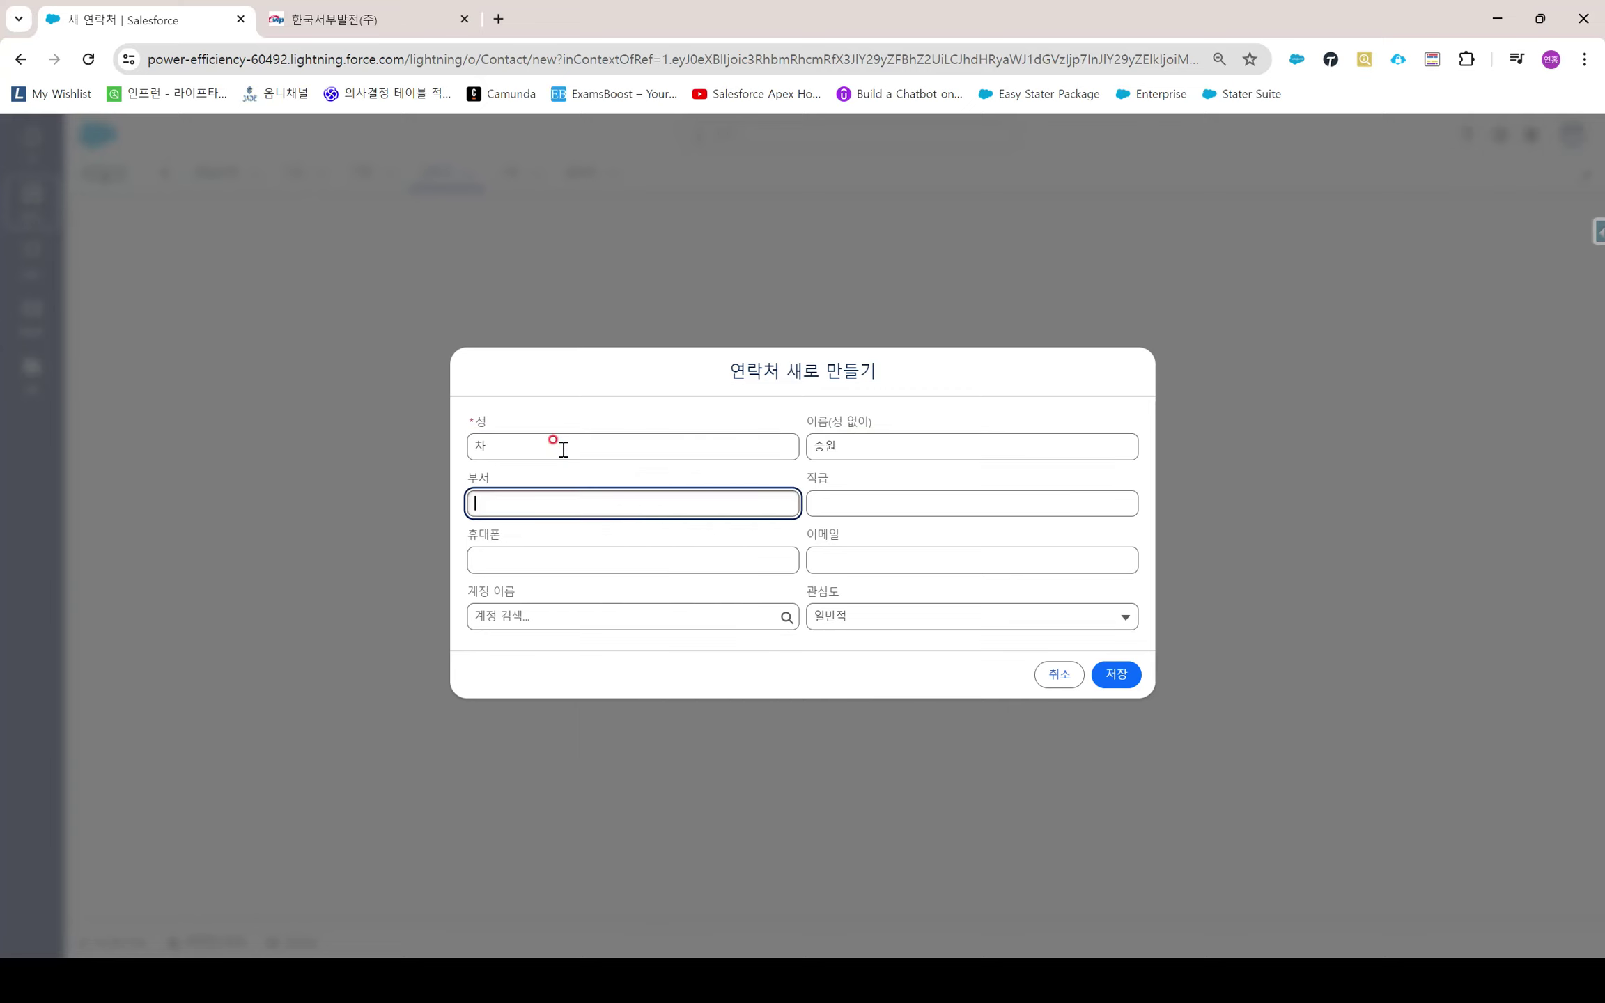
click(592, 503)
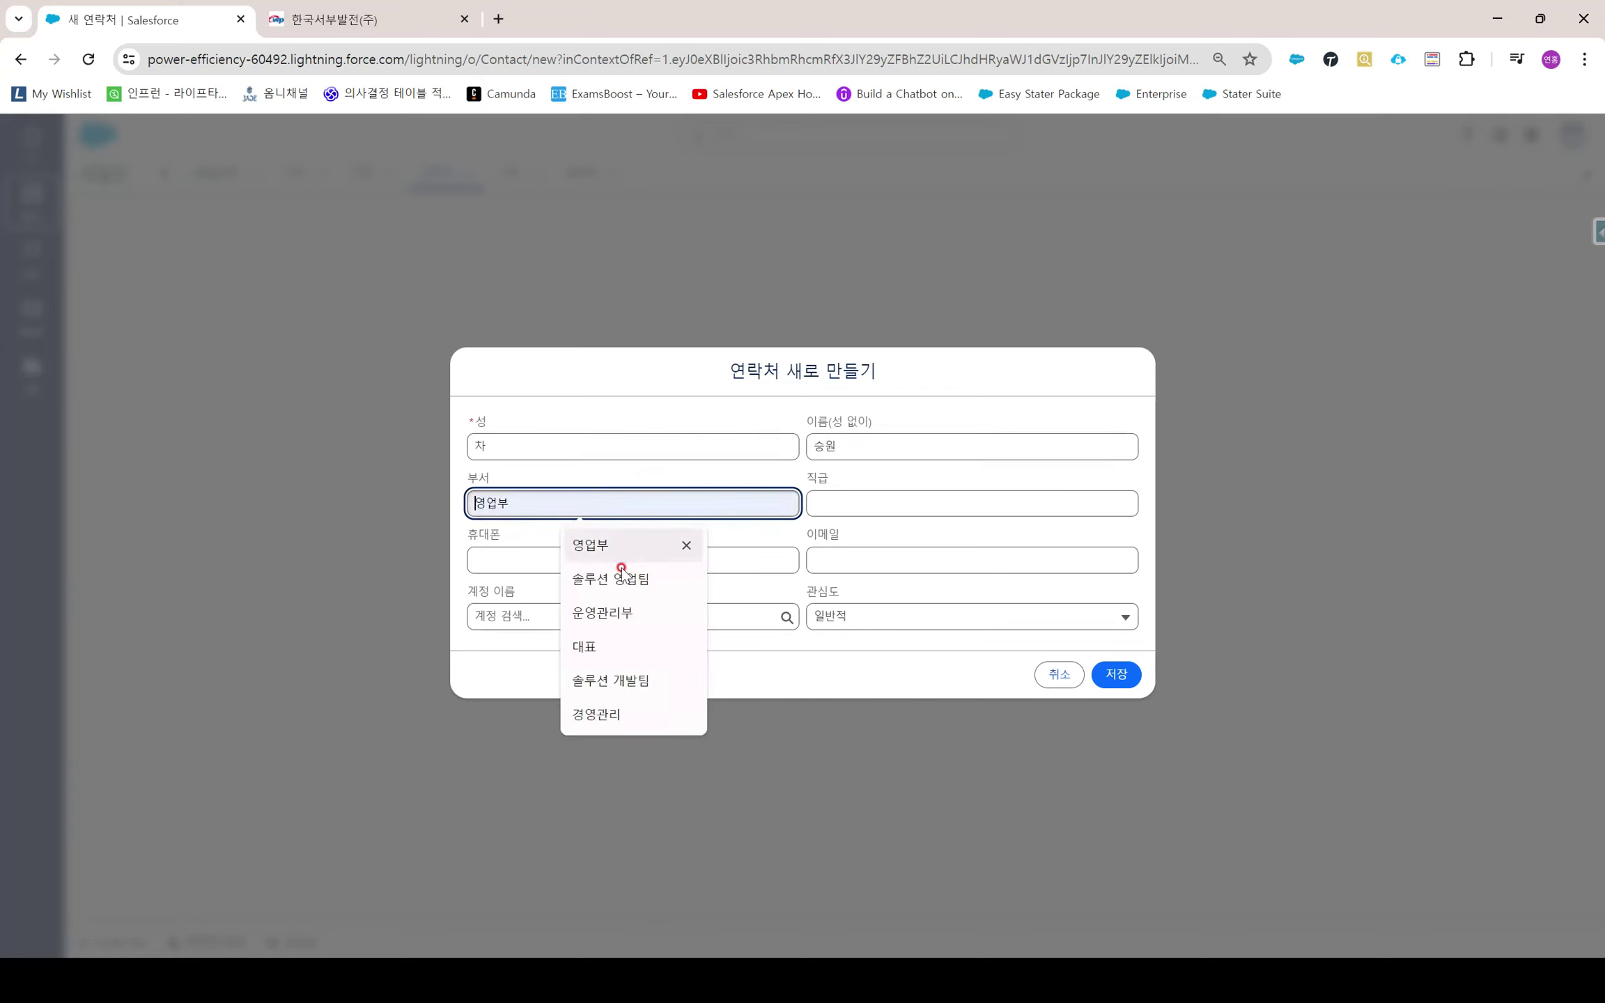
click(617, 714)
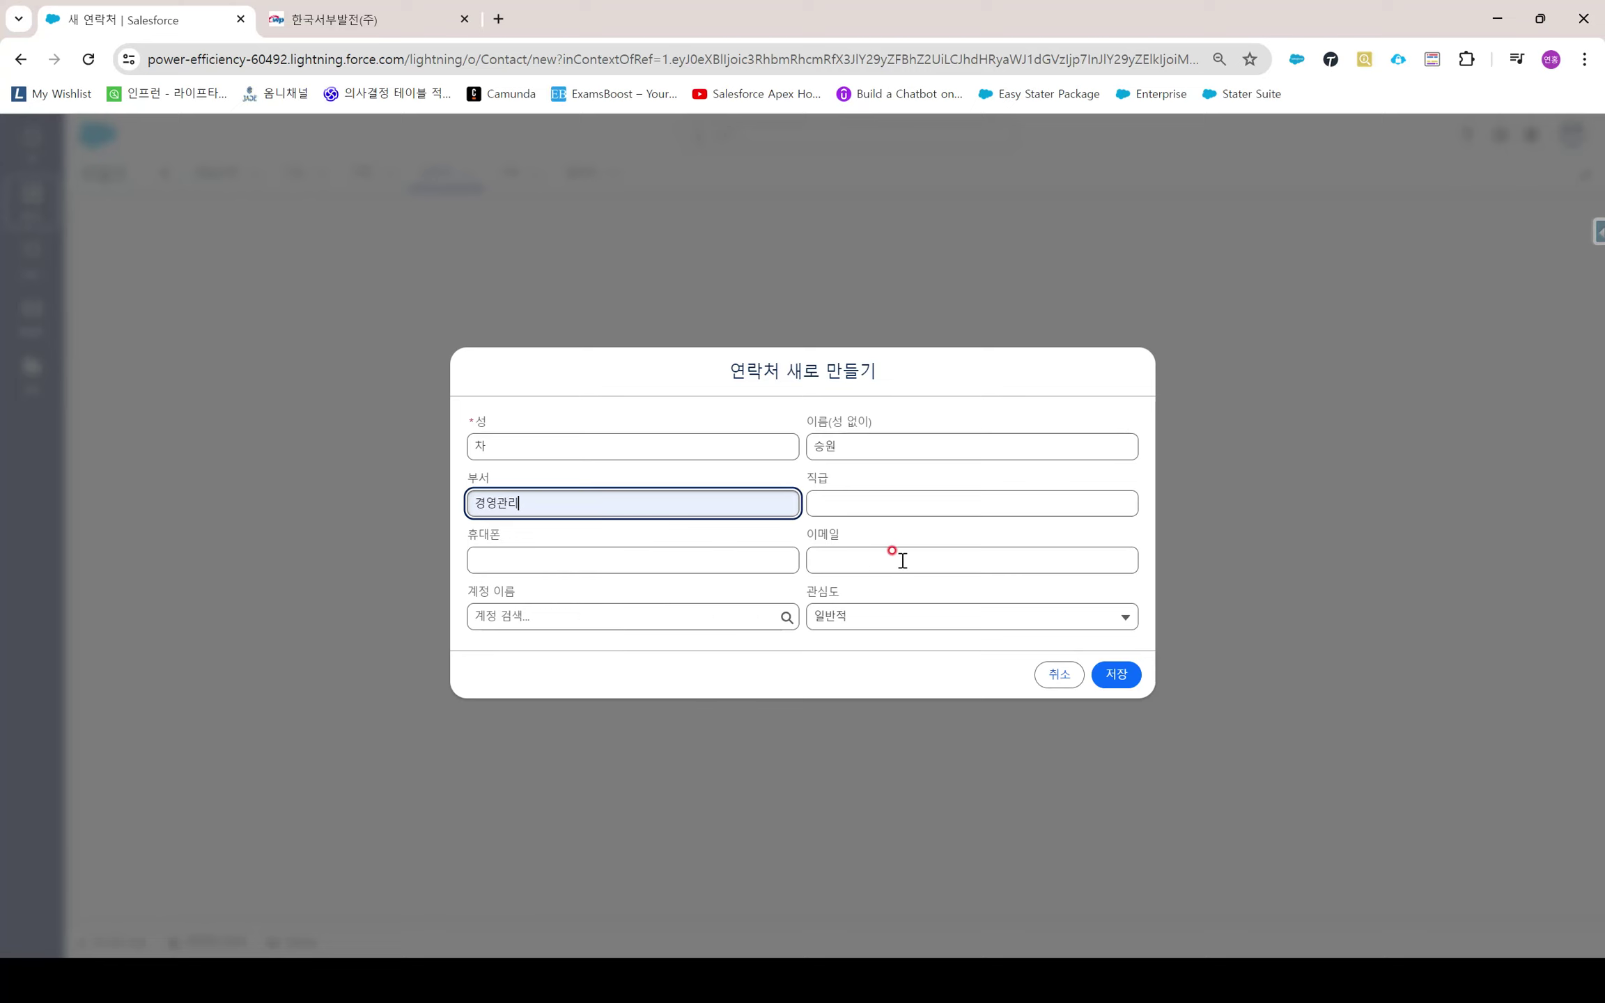
click(853, 500)
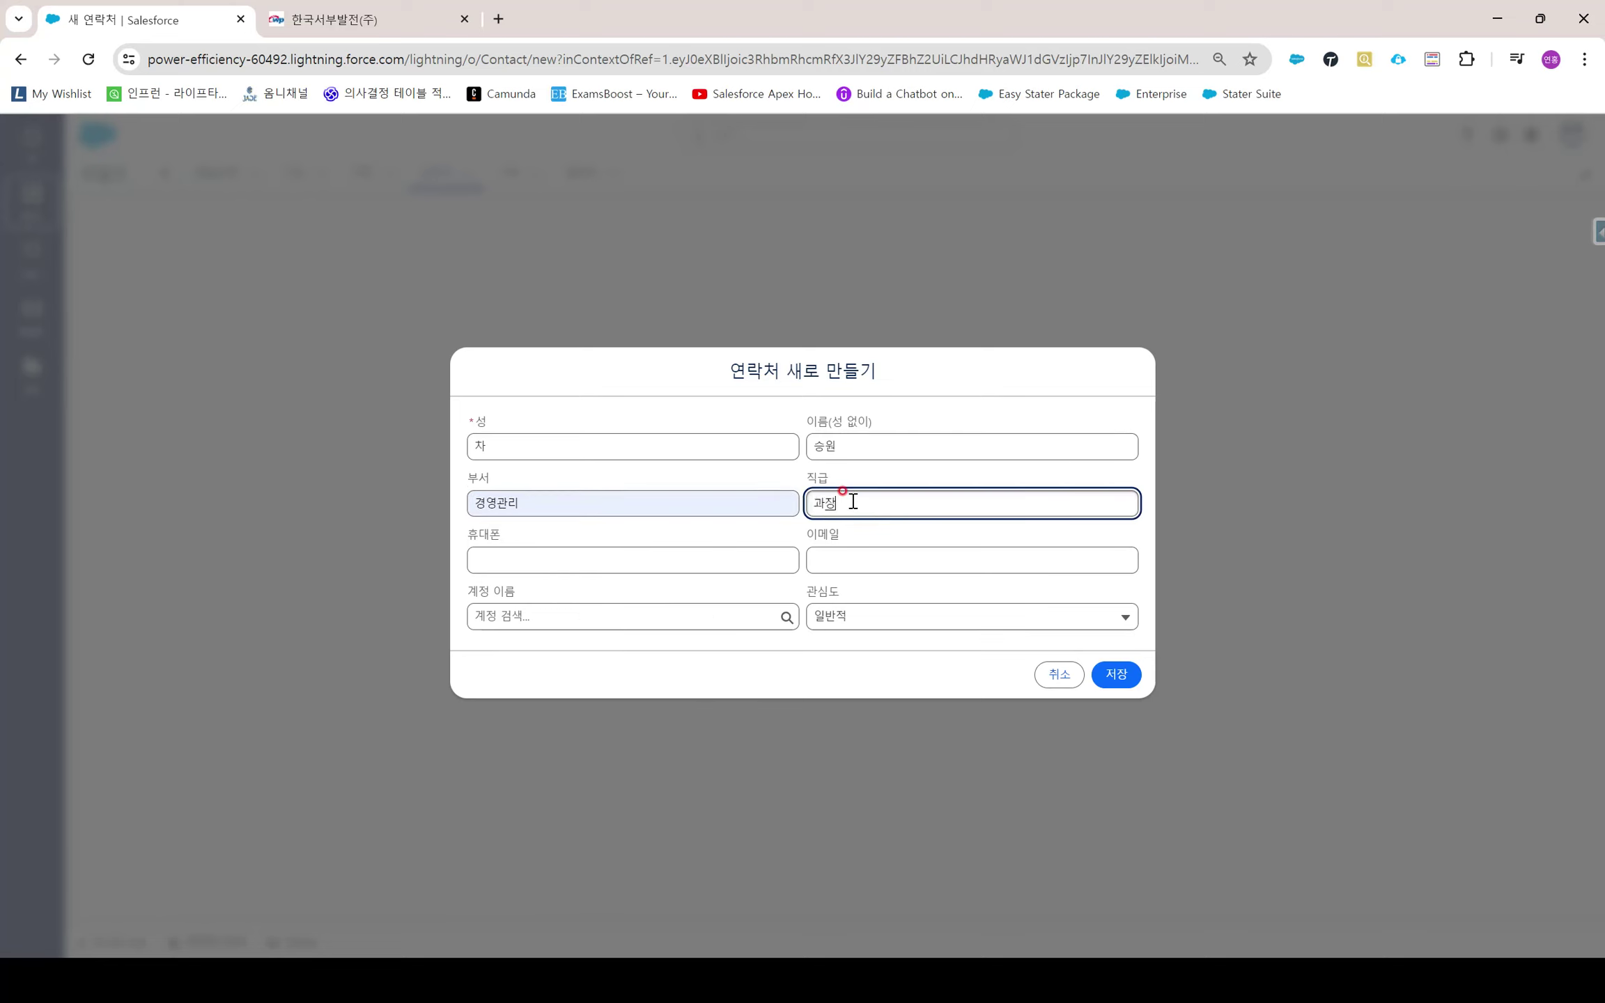
text(과장)
key(Tab)
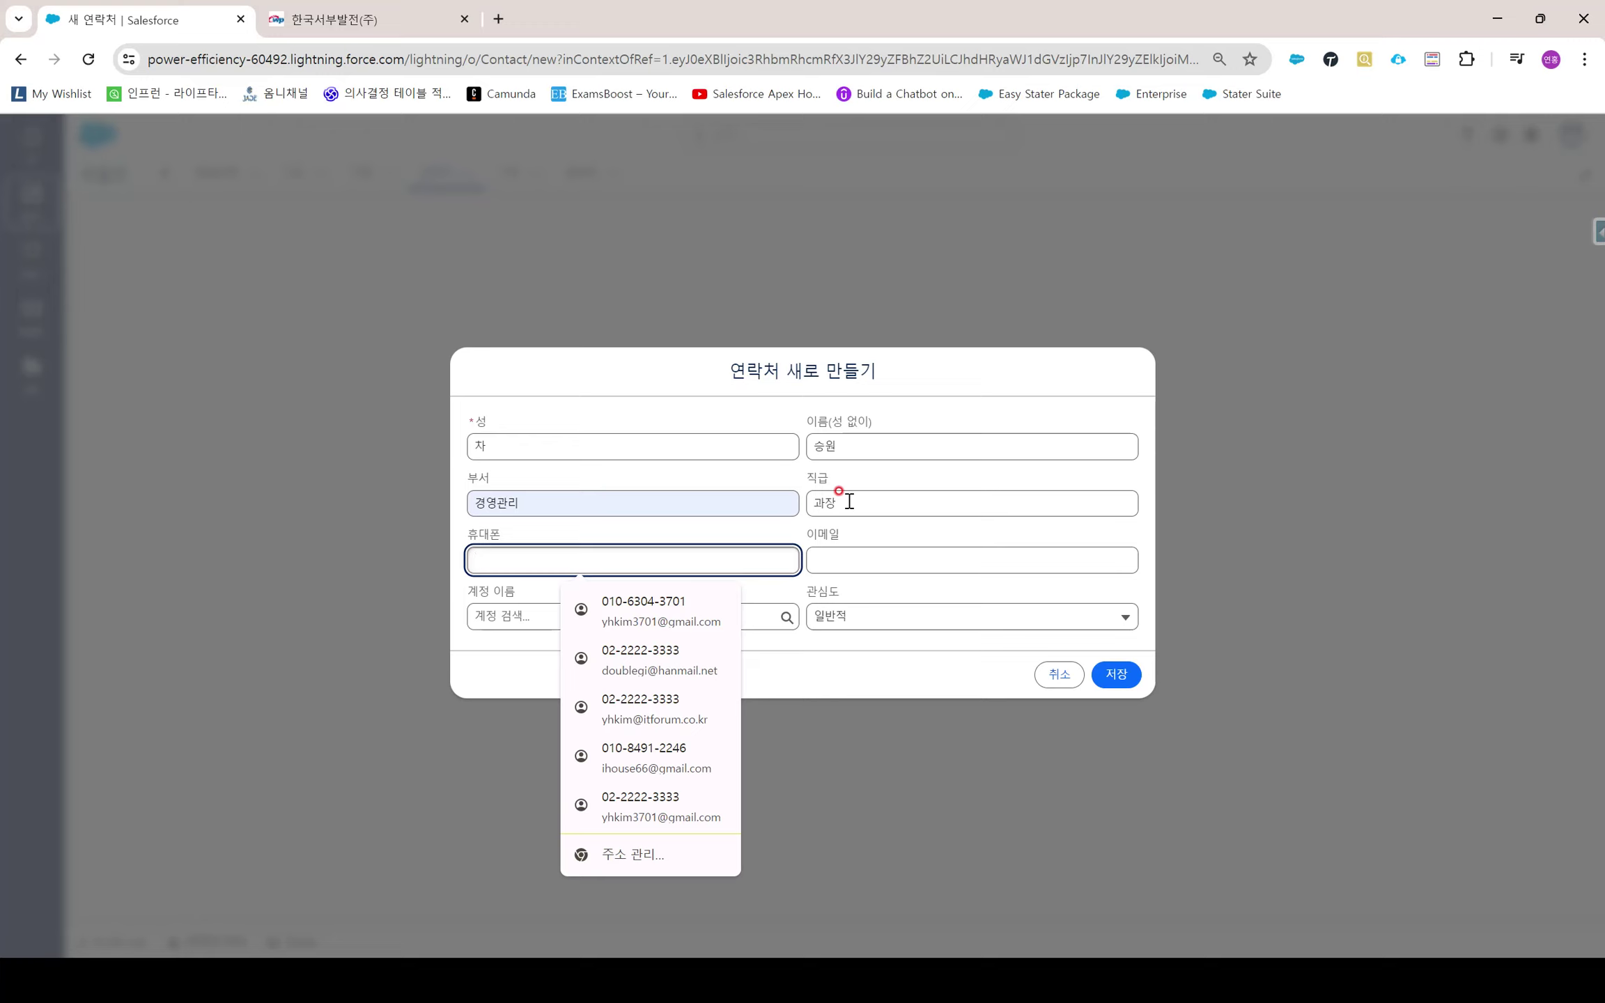
Add mobile and e-mail, link to 한국서부발전(주) instead of THE START, and save
text(d)
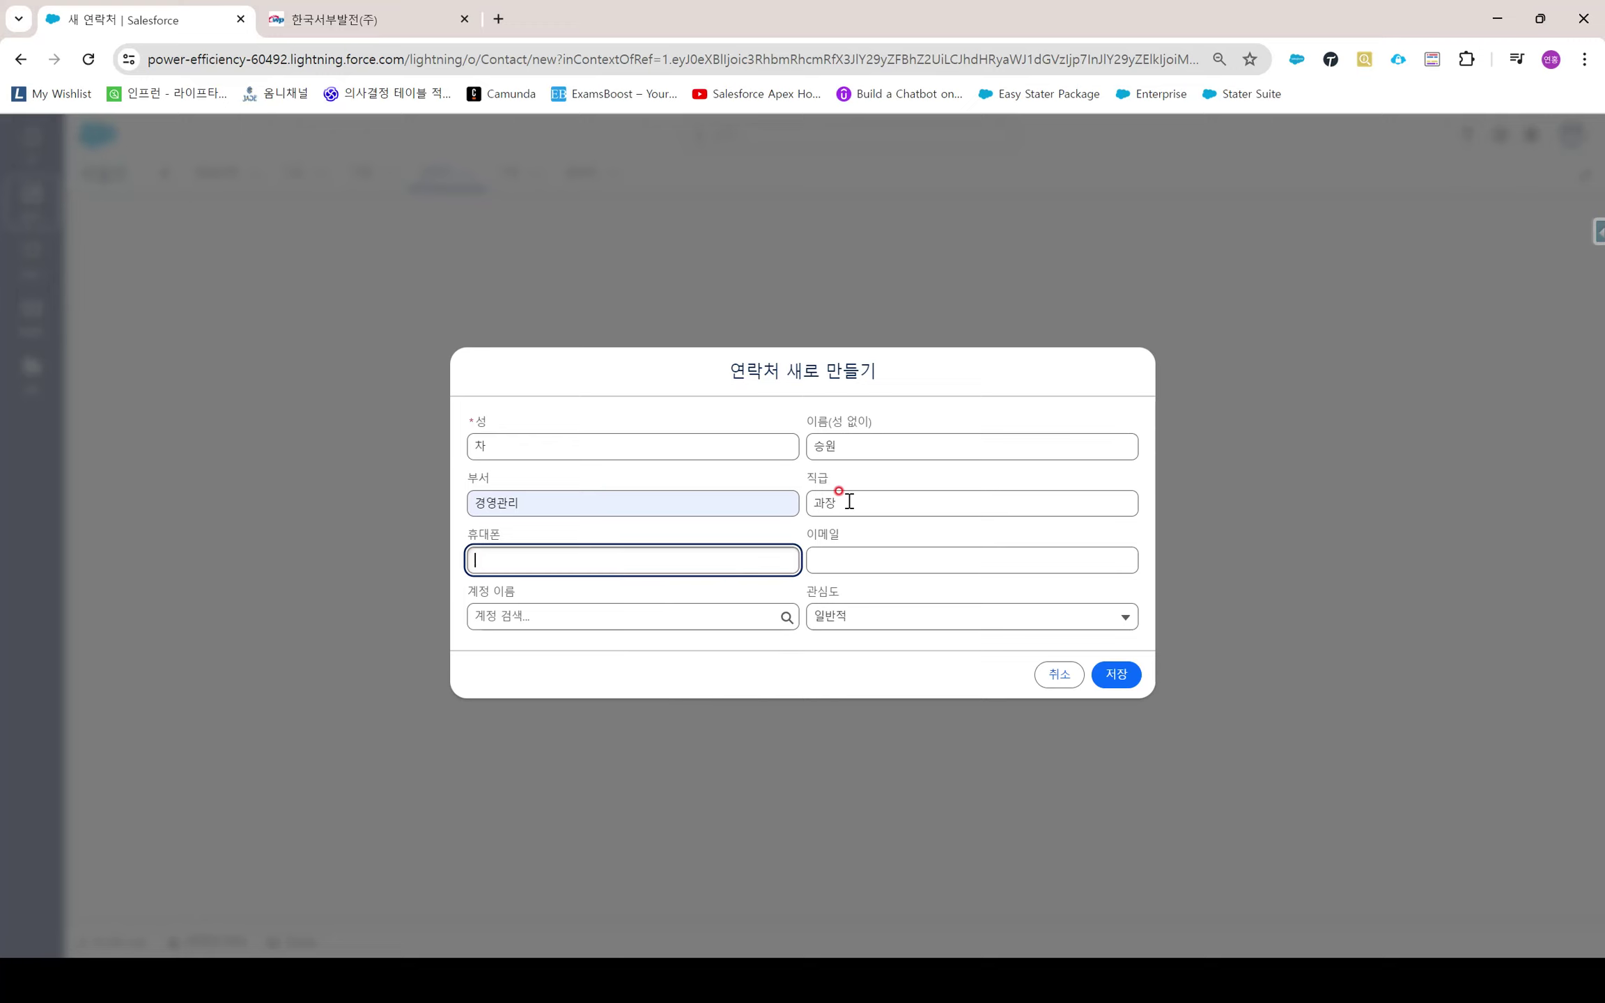
text(010-3333-3333)
key(Tab)
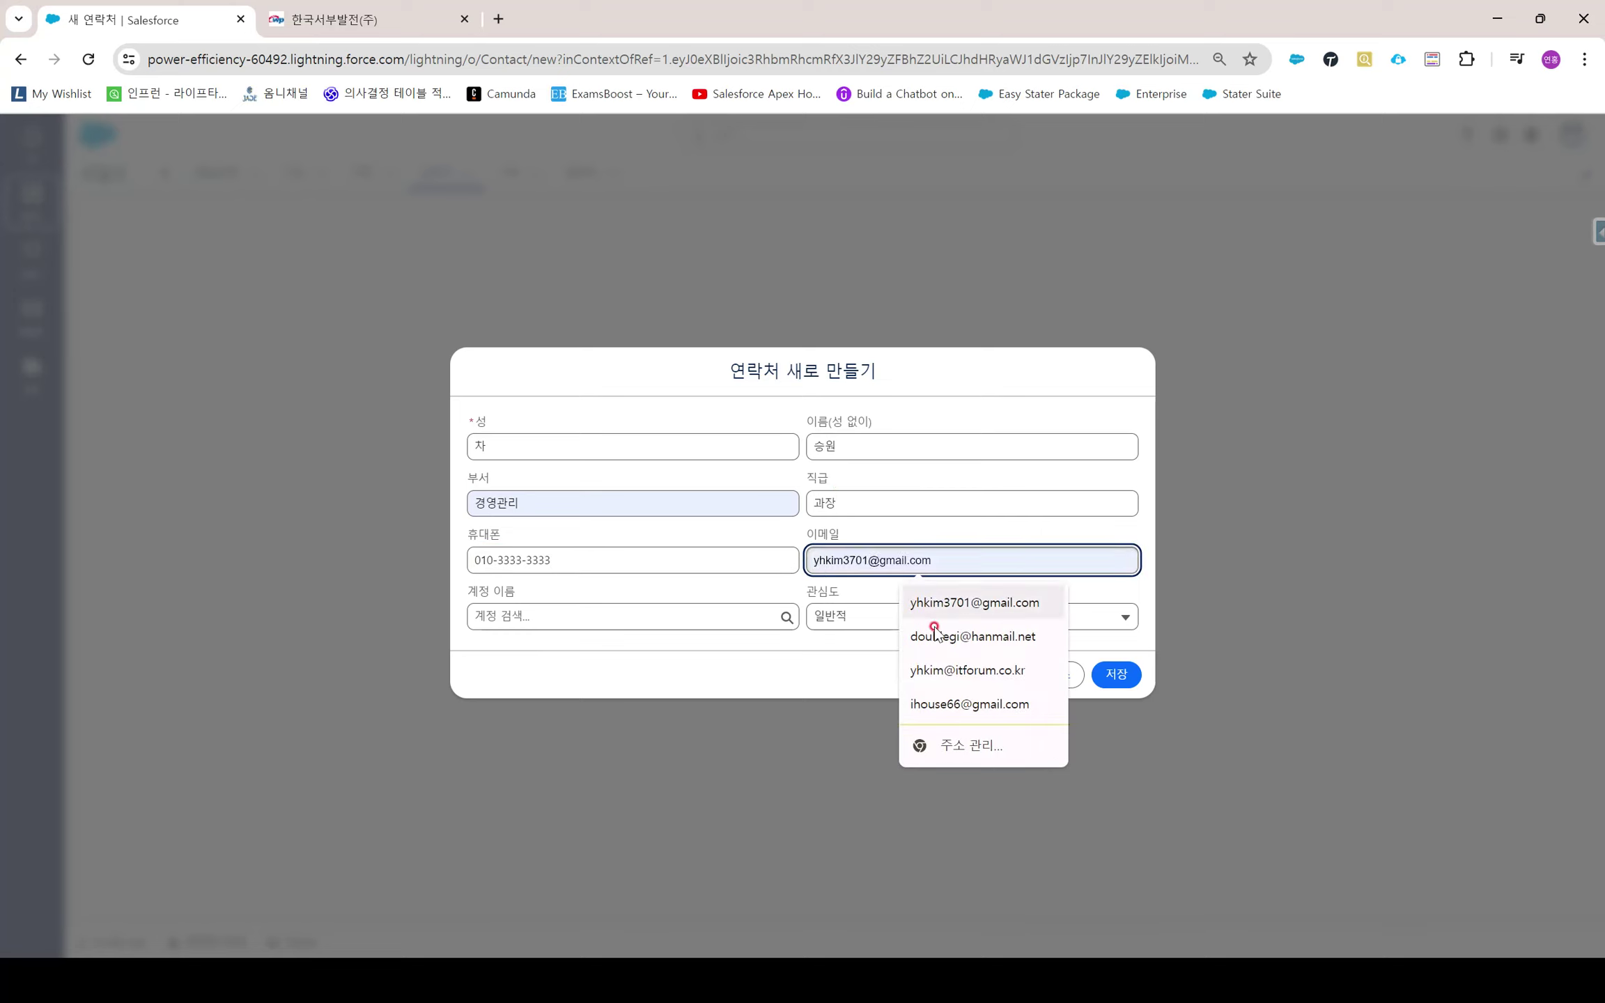
click(956, 670)
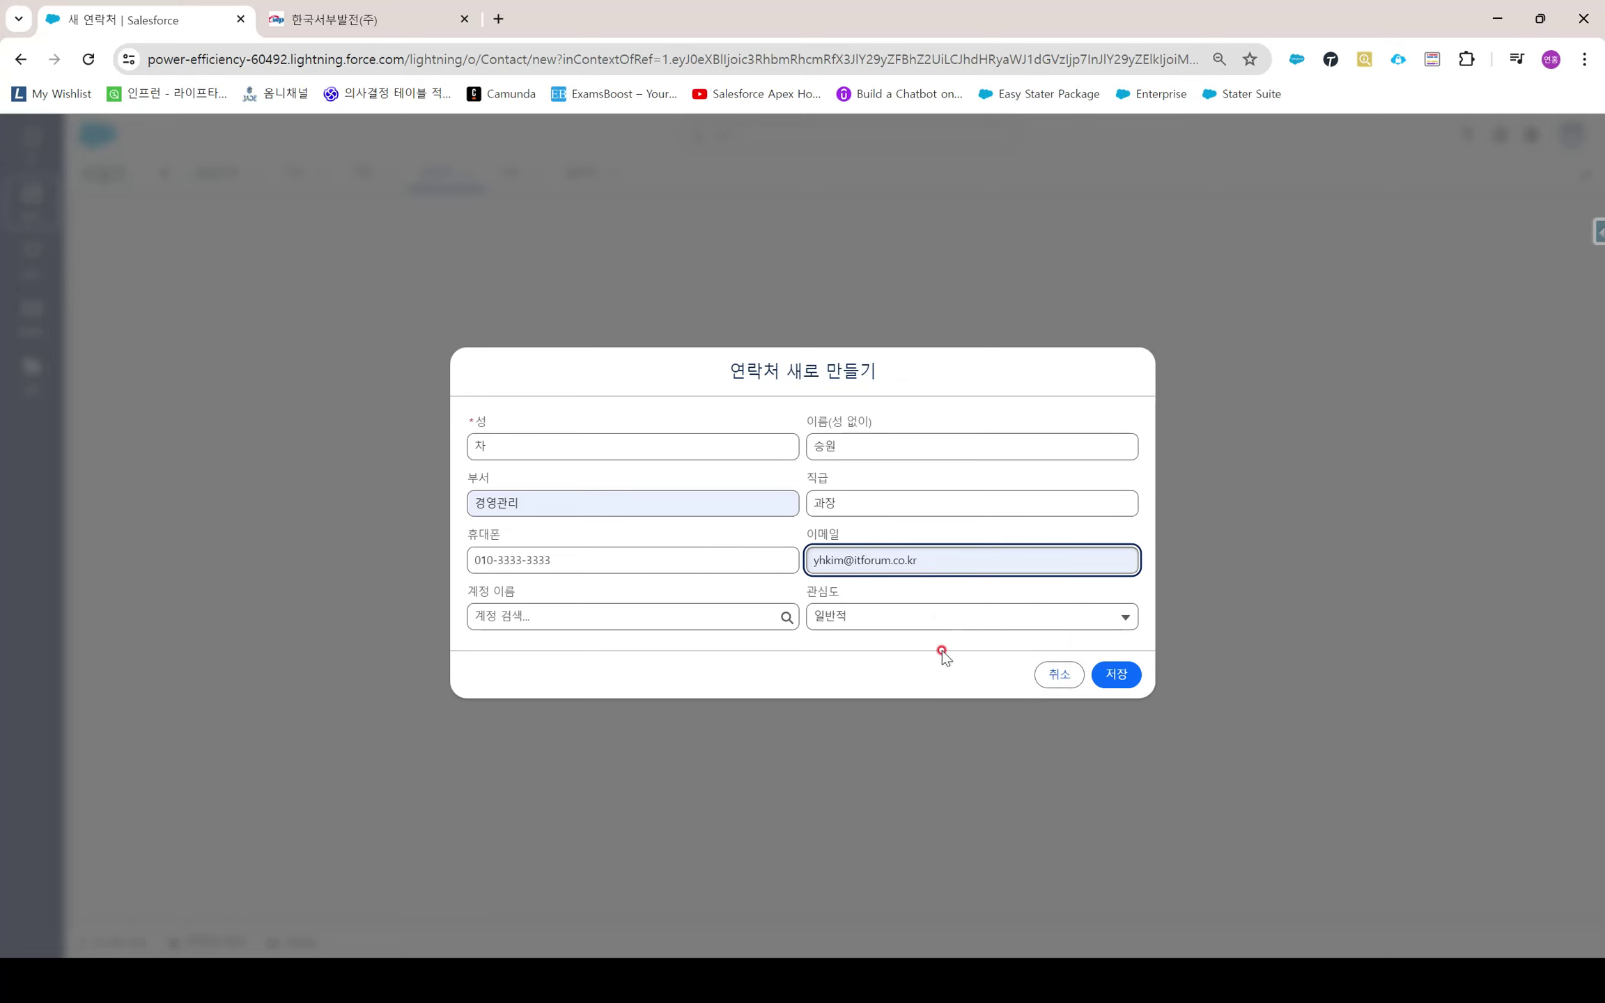
click(648, 617)
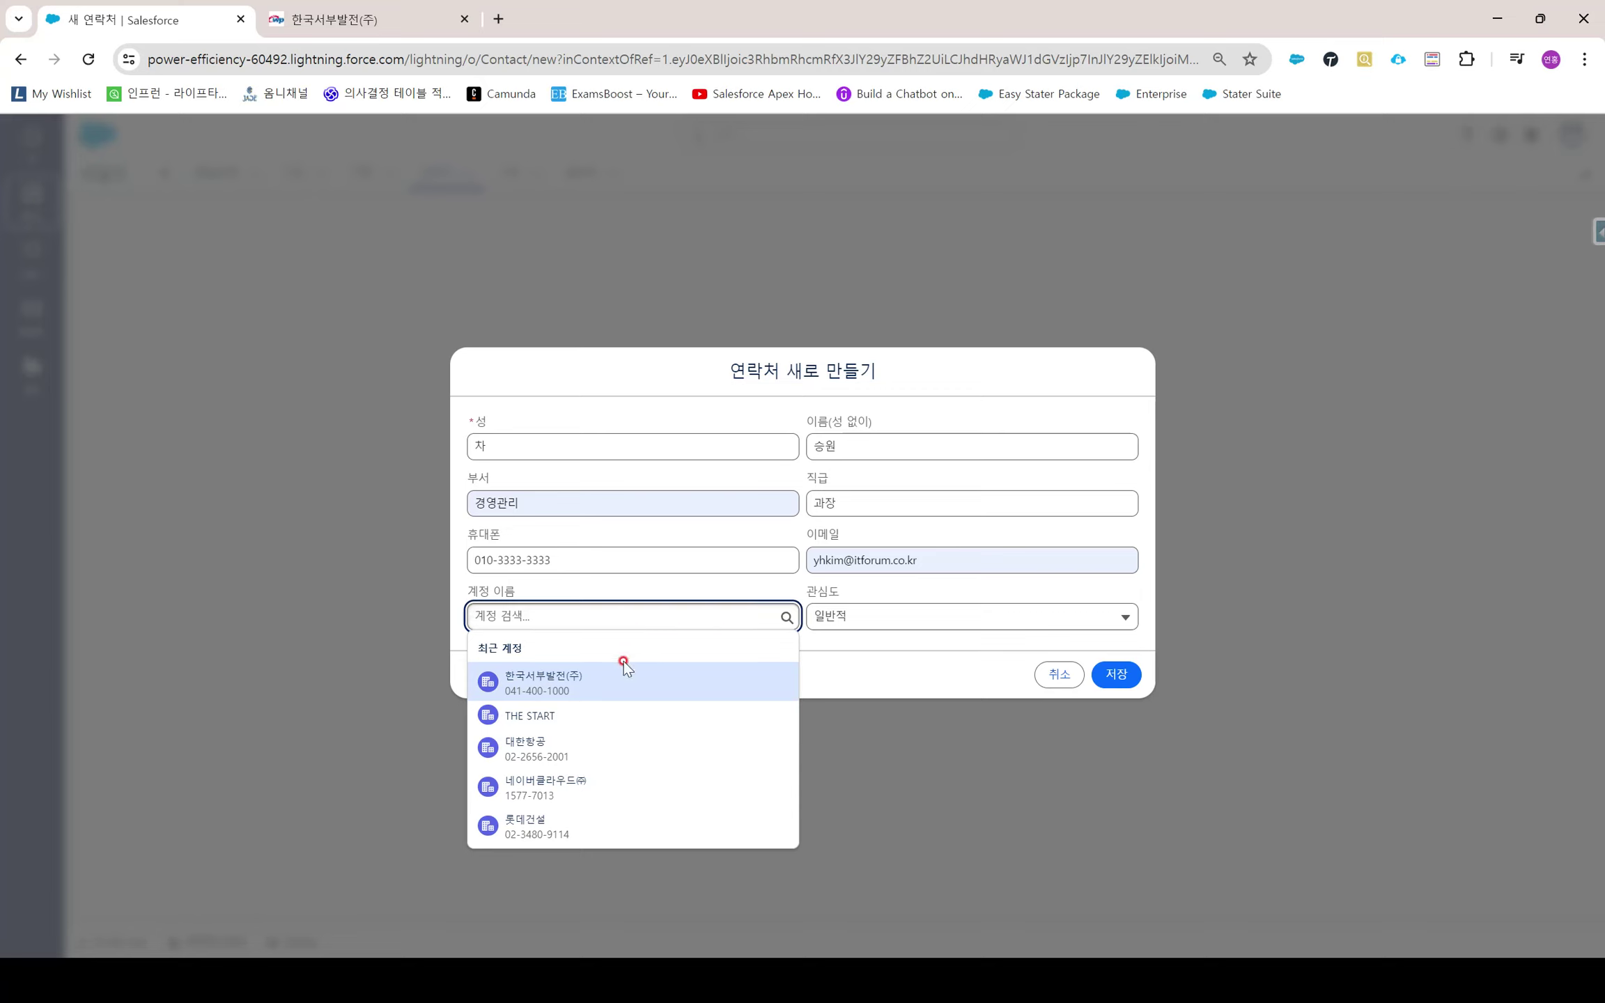
click(610, 711)
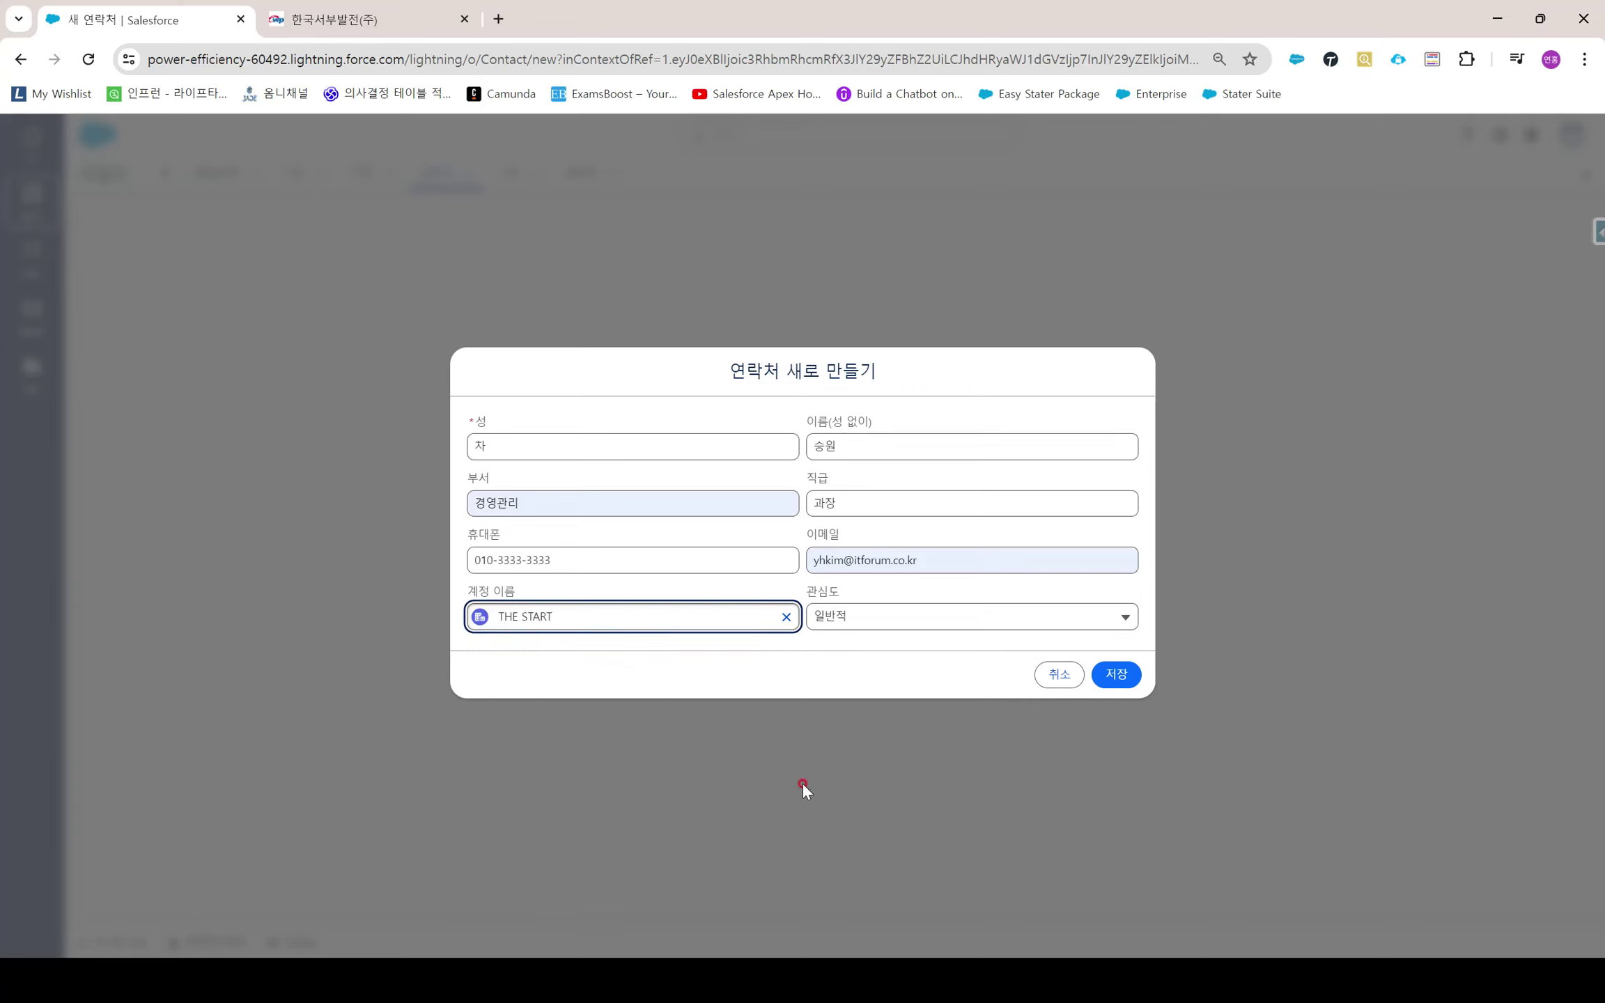
click(786, 616)
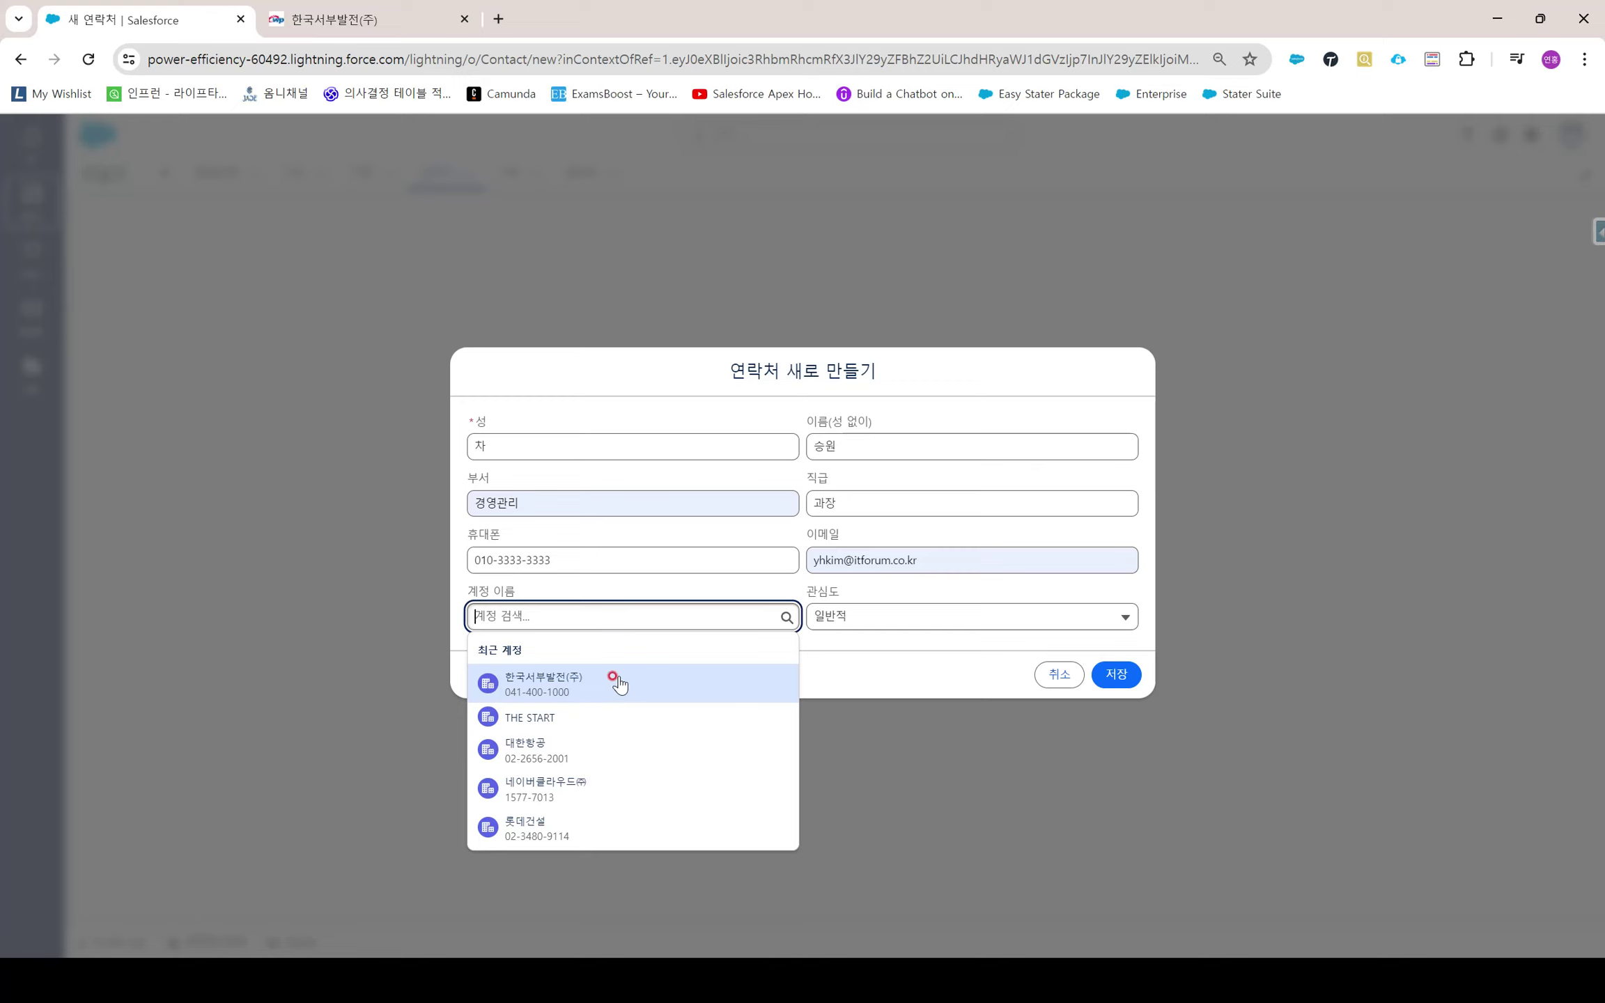
click(566, 683)
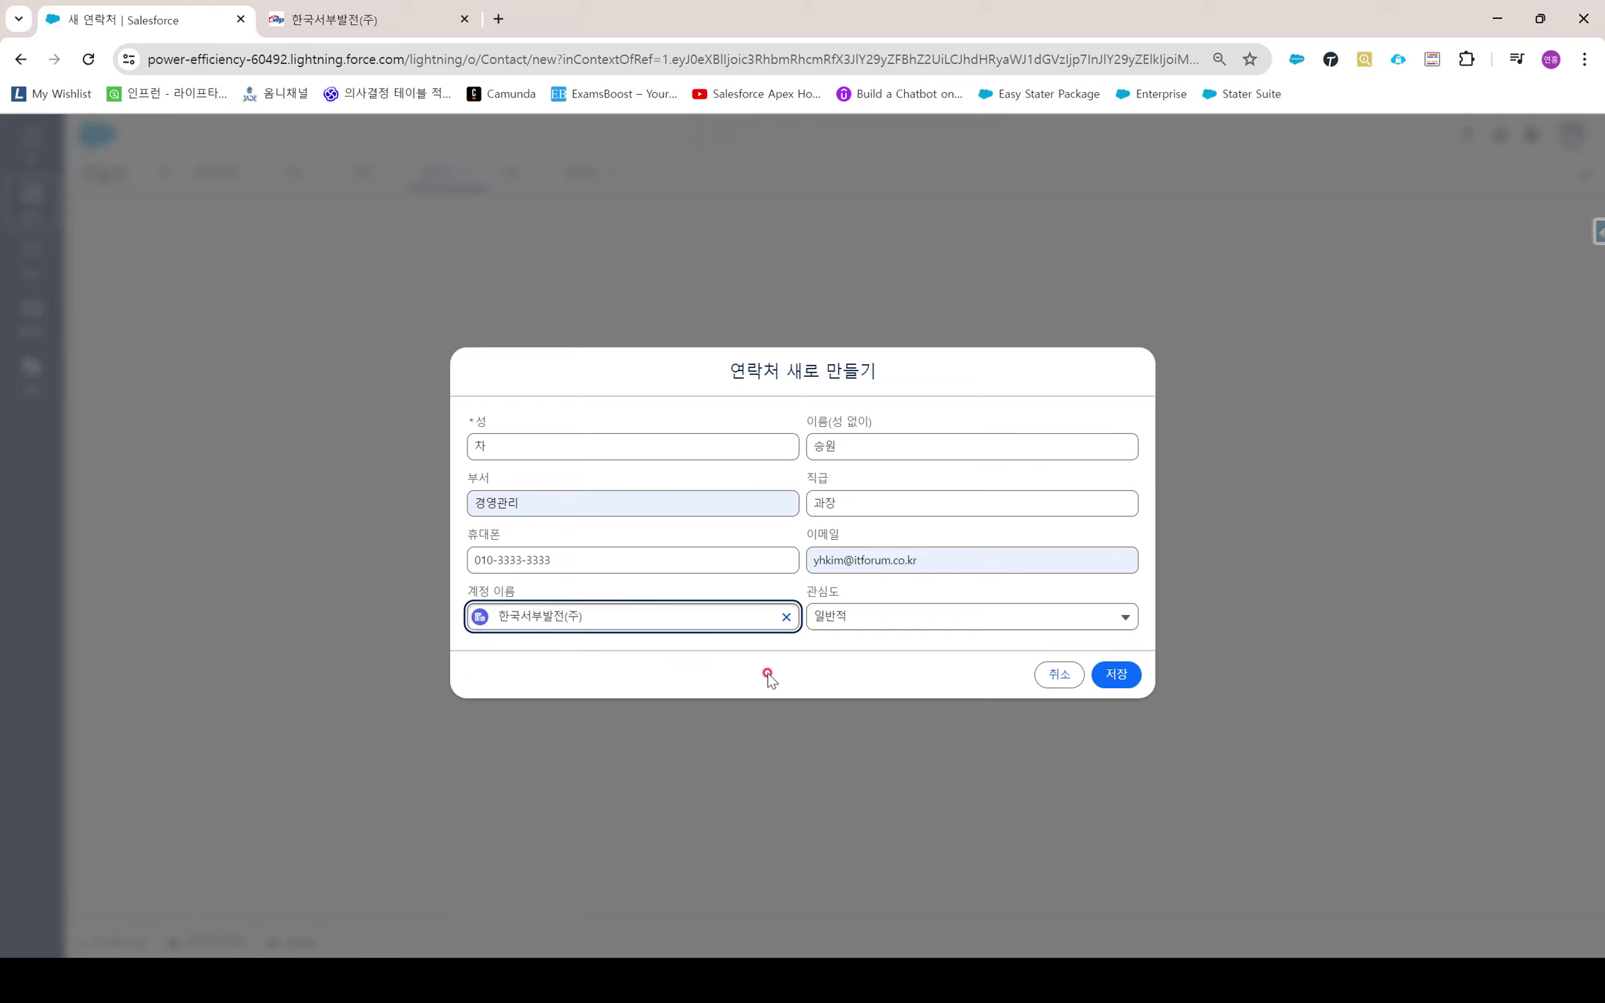
click(1116, 676)
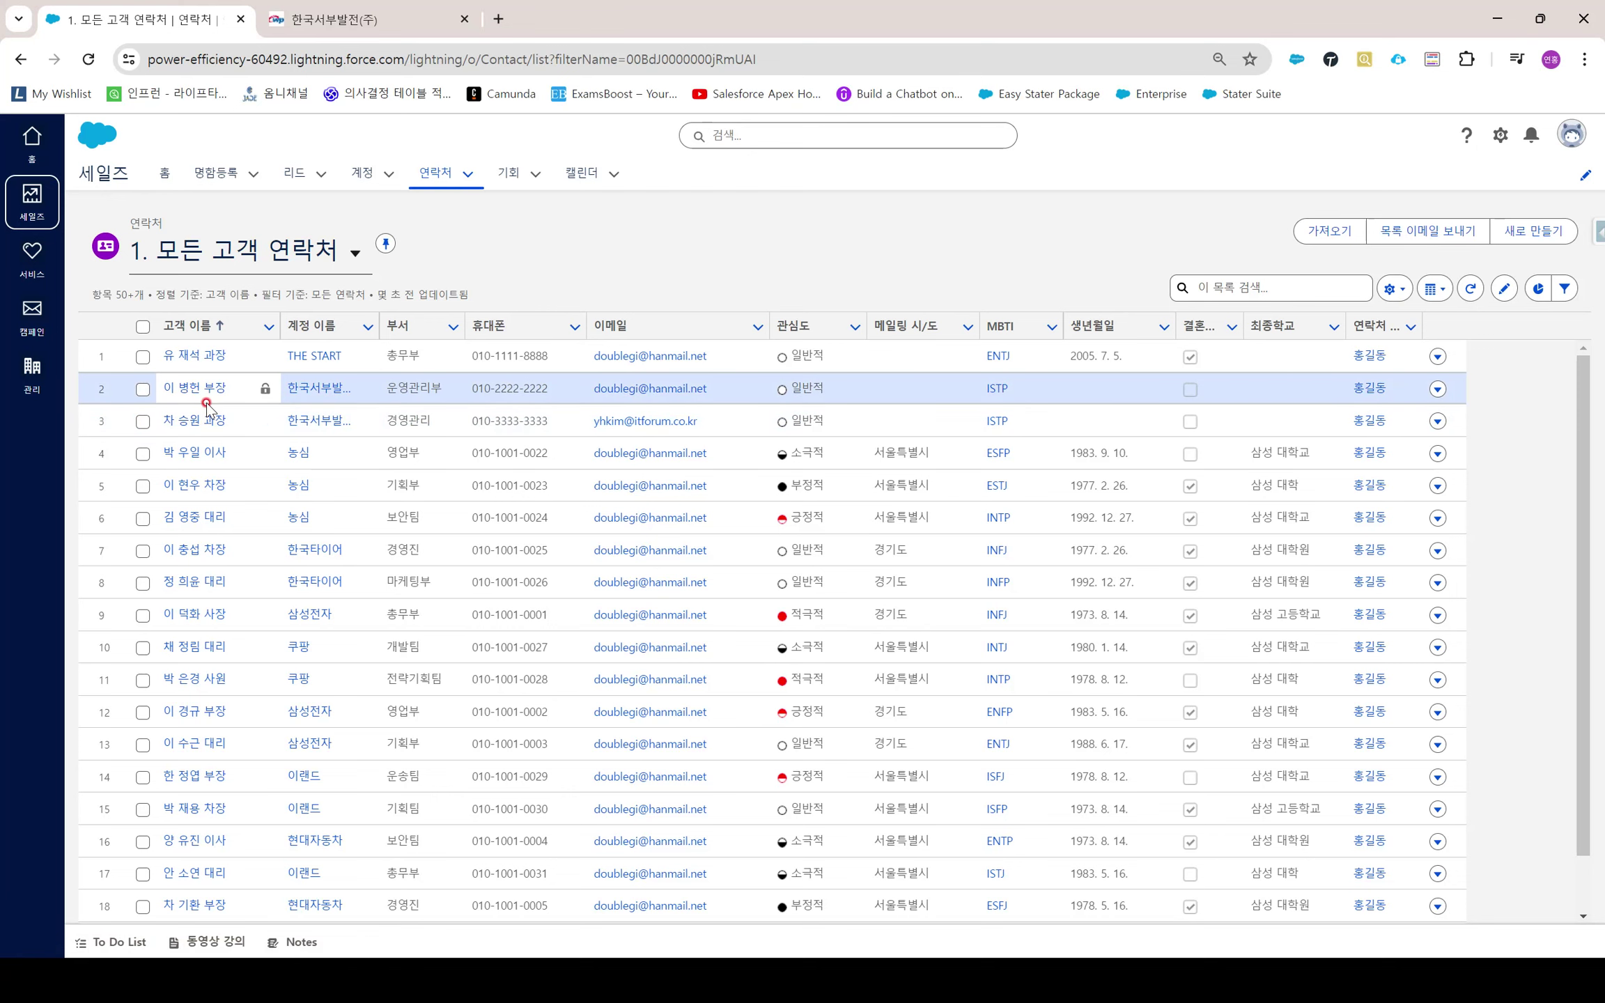
Search the accounts for 한국, open 한국서부발전(주), and show its two contacts under 고객 연락처
click(361, 186)
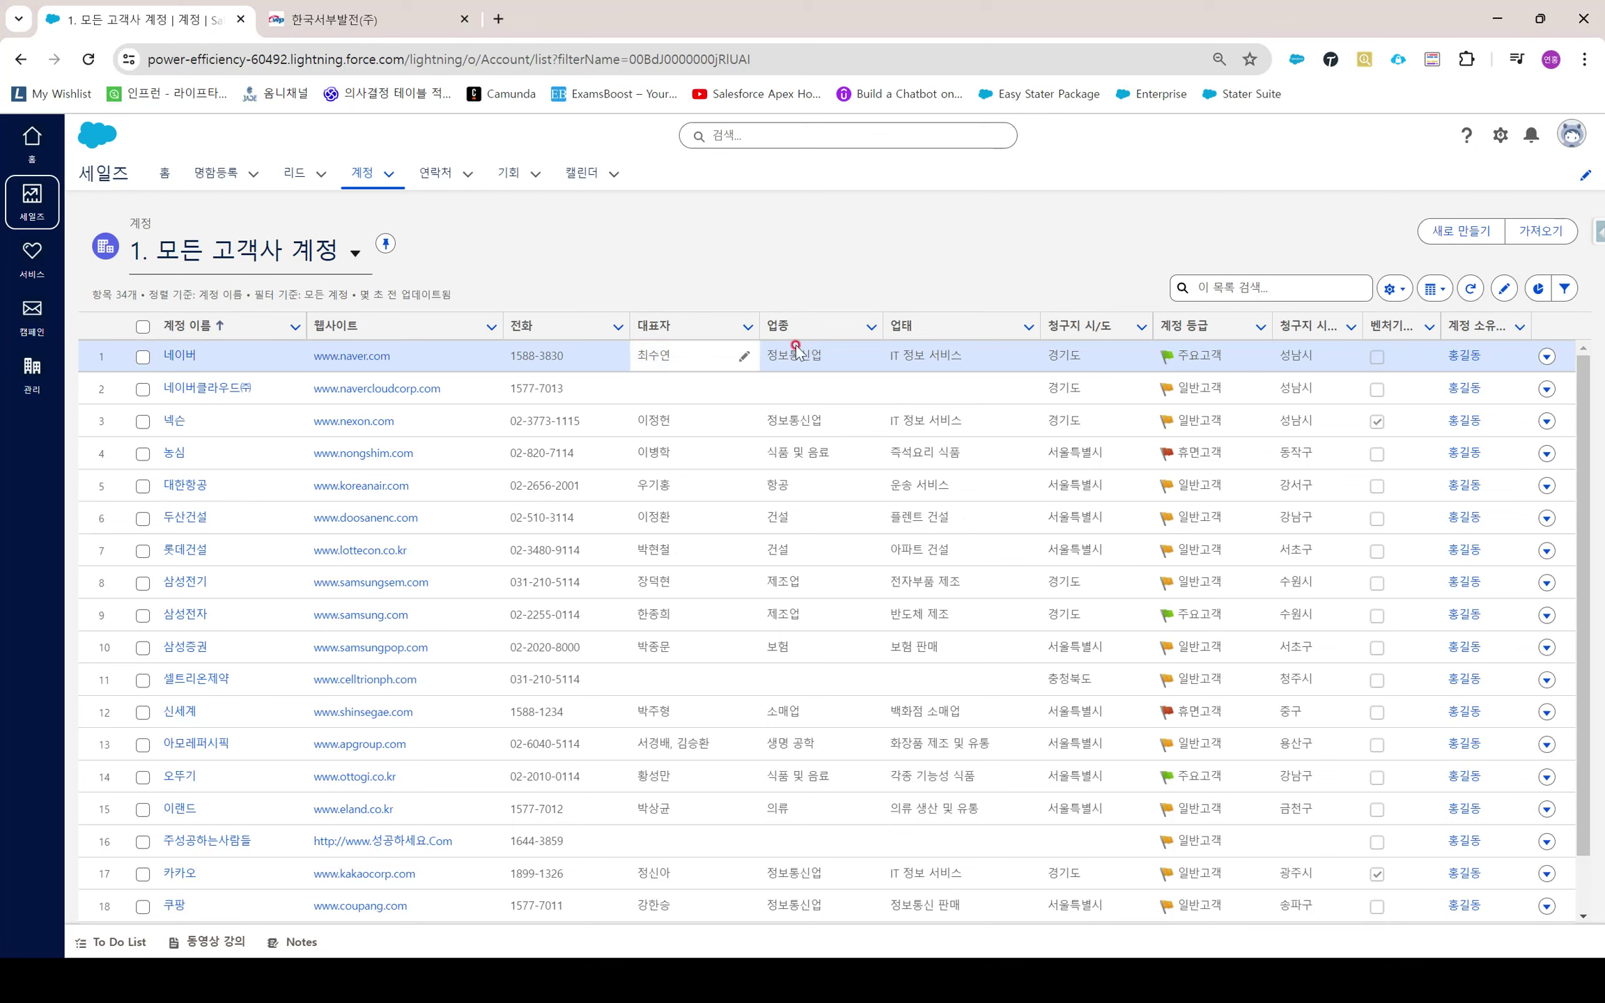
click(1212, 287)
text(gksr)
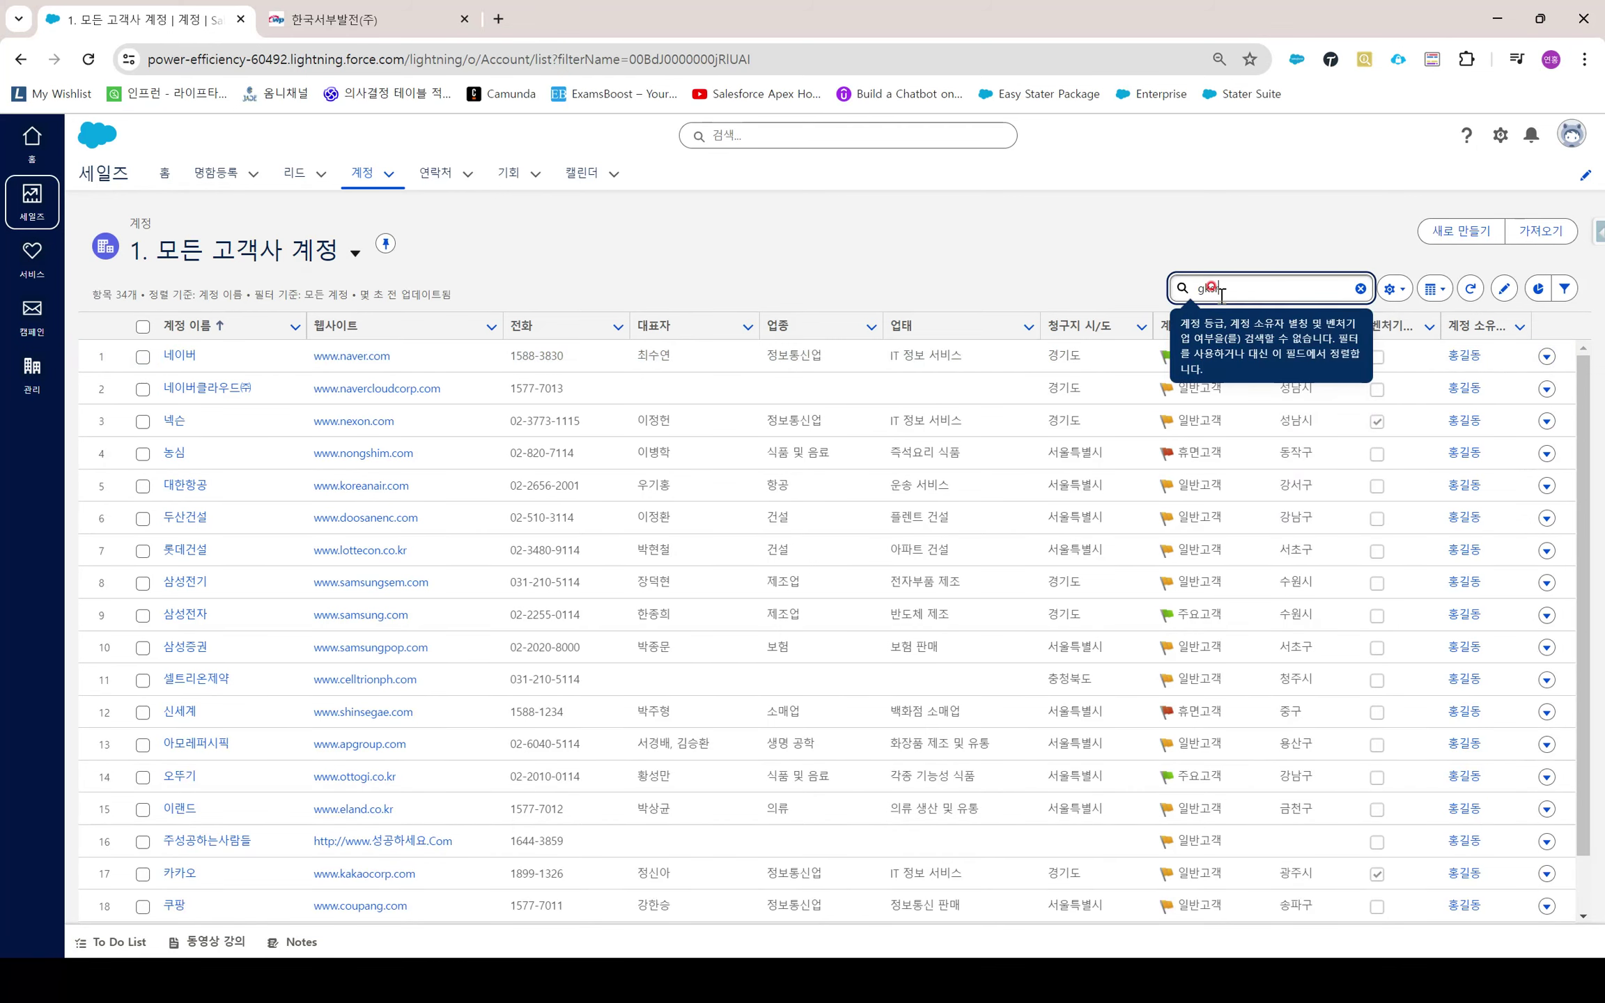
key(BackSpace)
key(BackSpace)
key(BackSpace)
key(BackSpace)
text(한국)
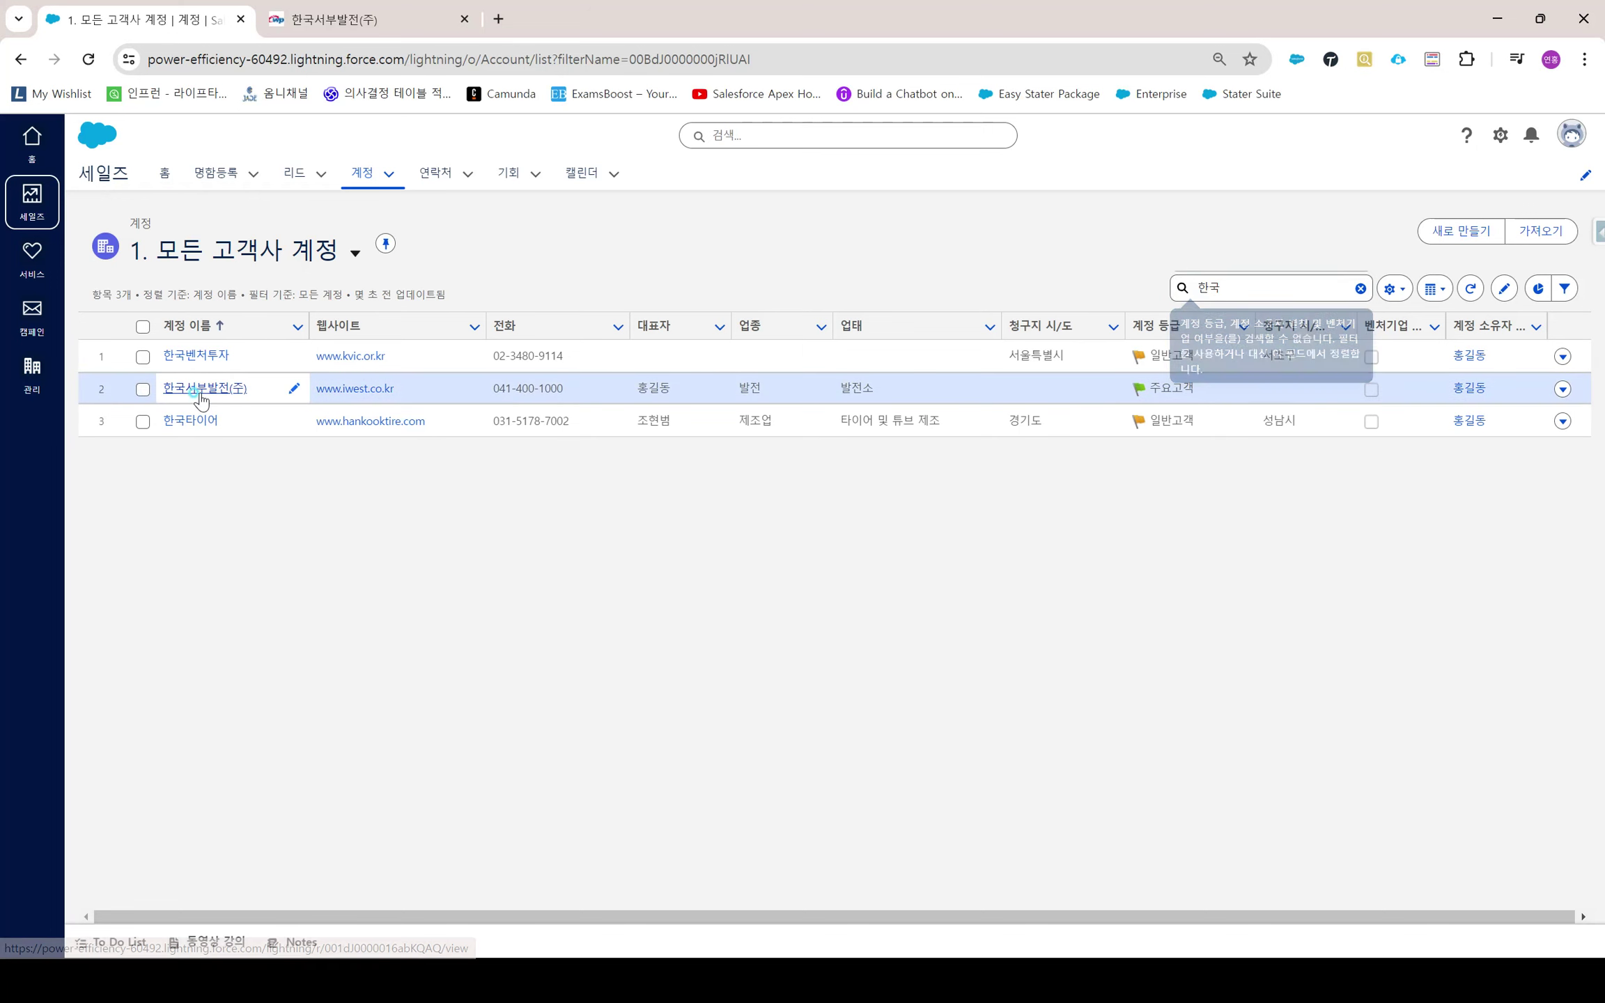
click(202, 388)
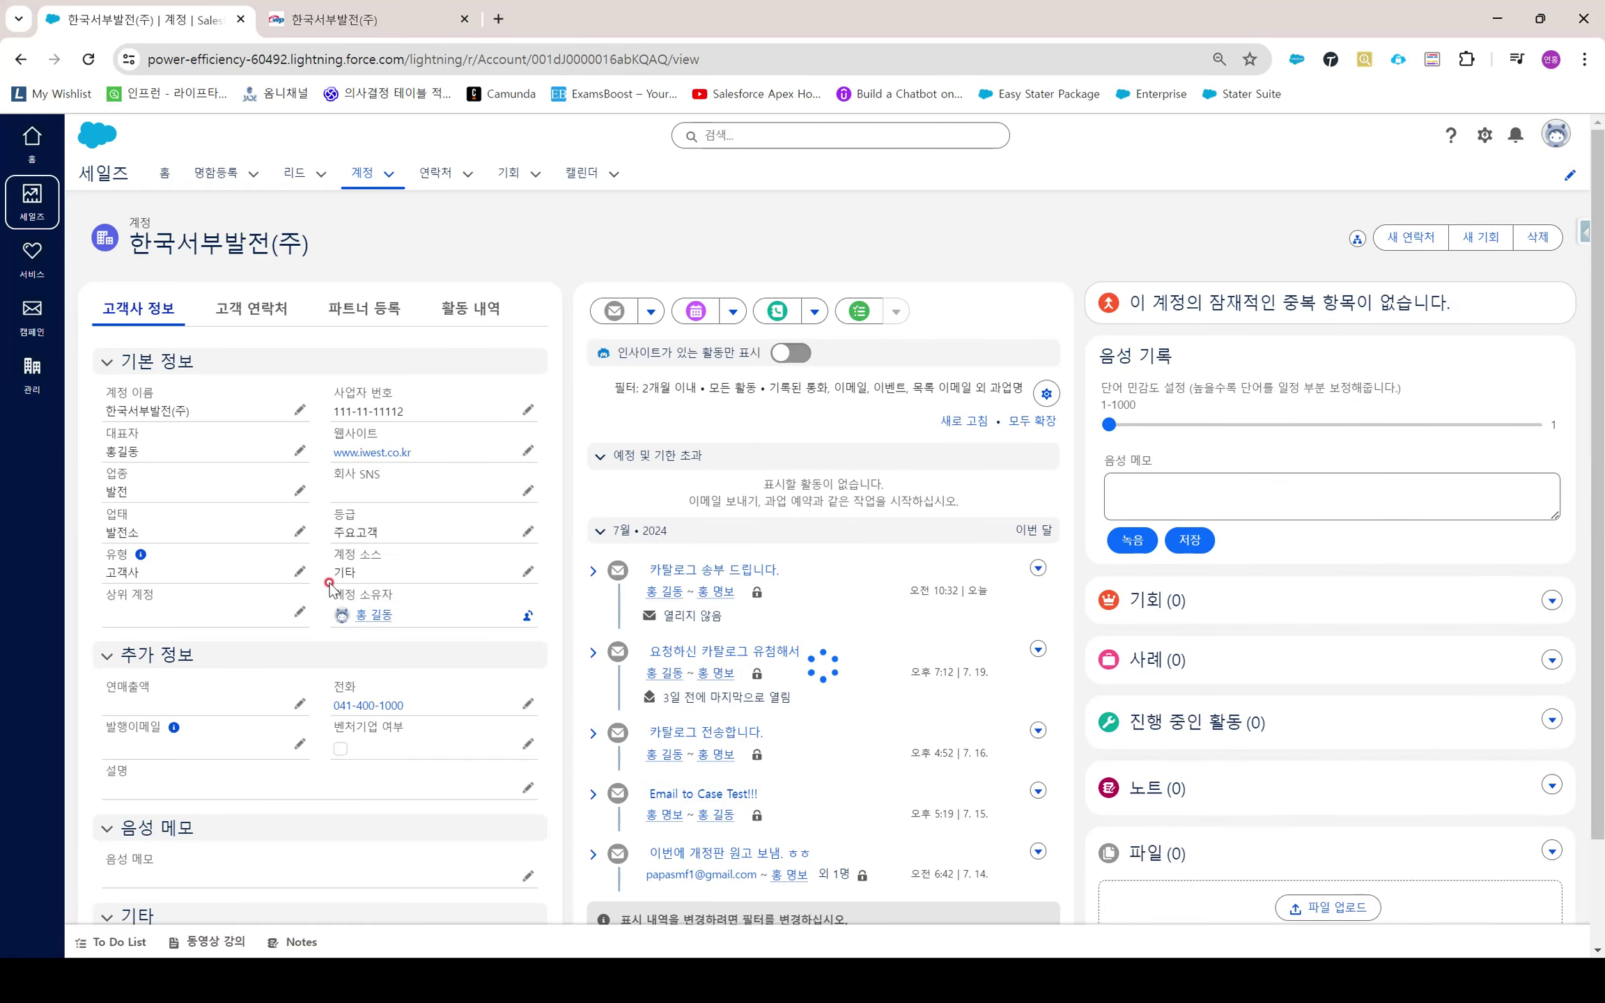
click(251, 309)
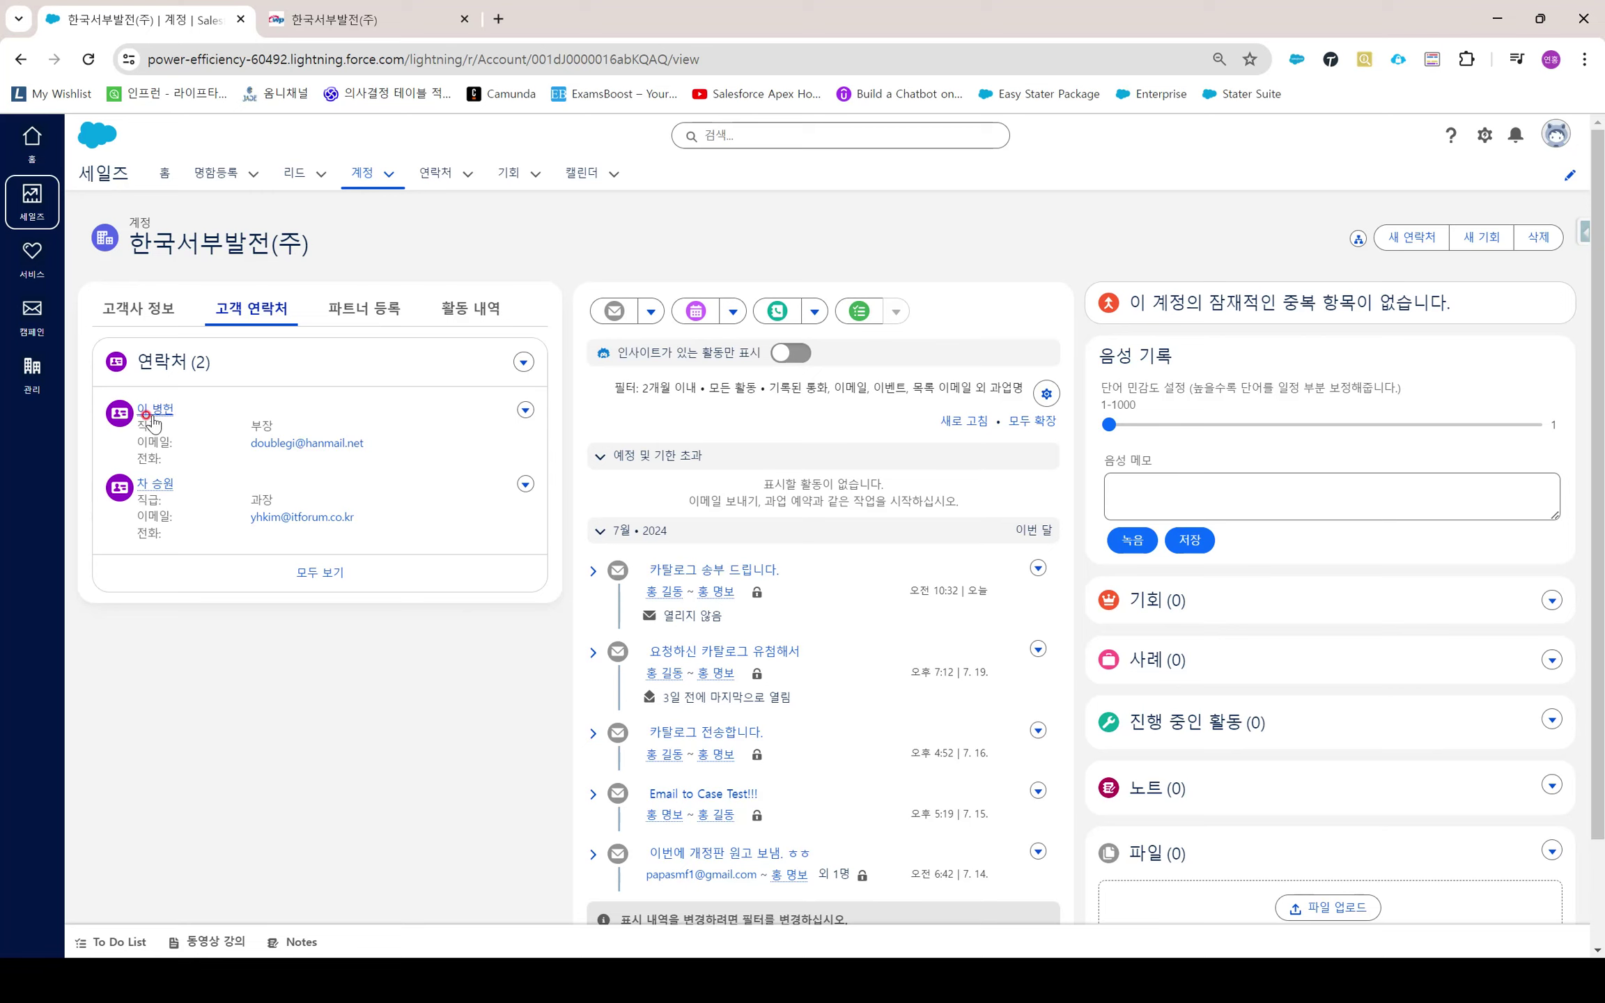
Show the 한국서부발전(주) 파트너 등록 list, with 0 entries, and open its actions menu
mouse_move(149, 418)
drag(306, 244, 136, 244)
click(383, 258)
click(364, 310)
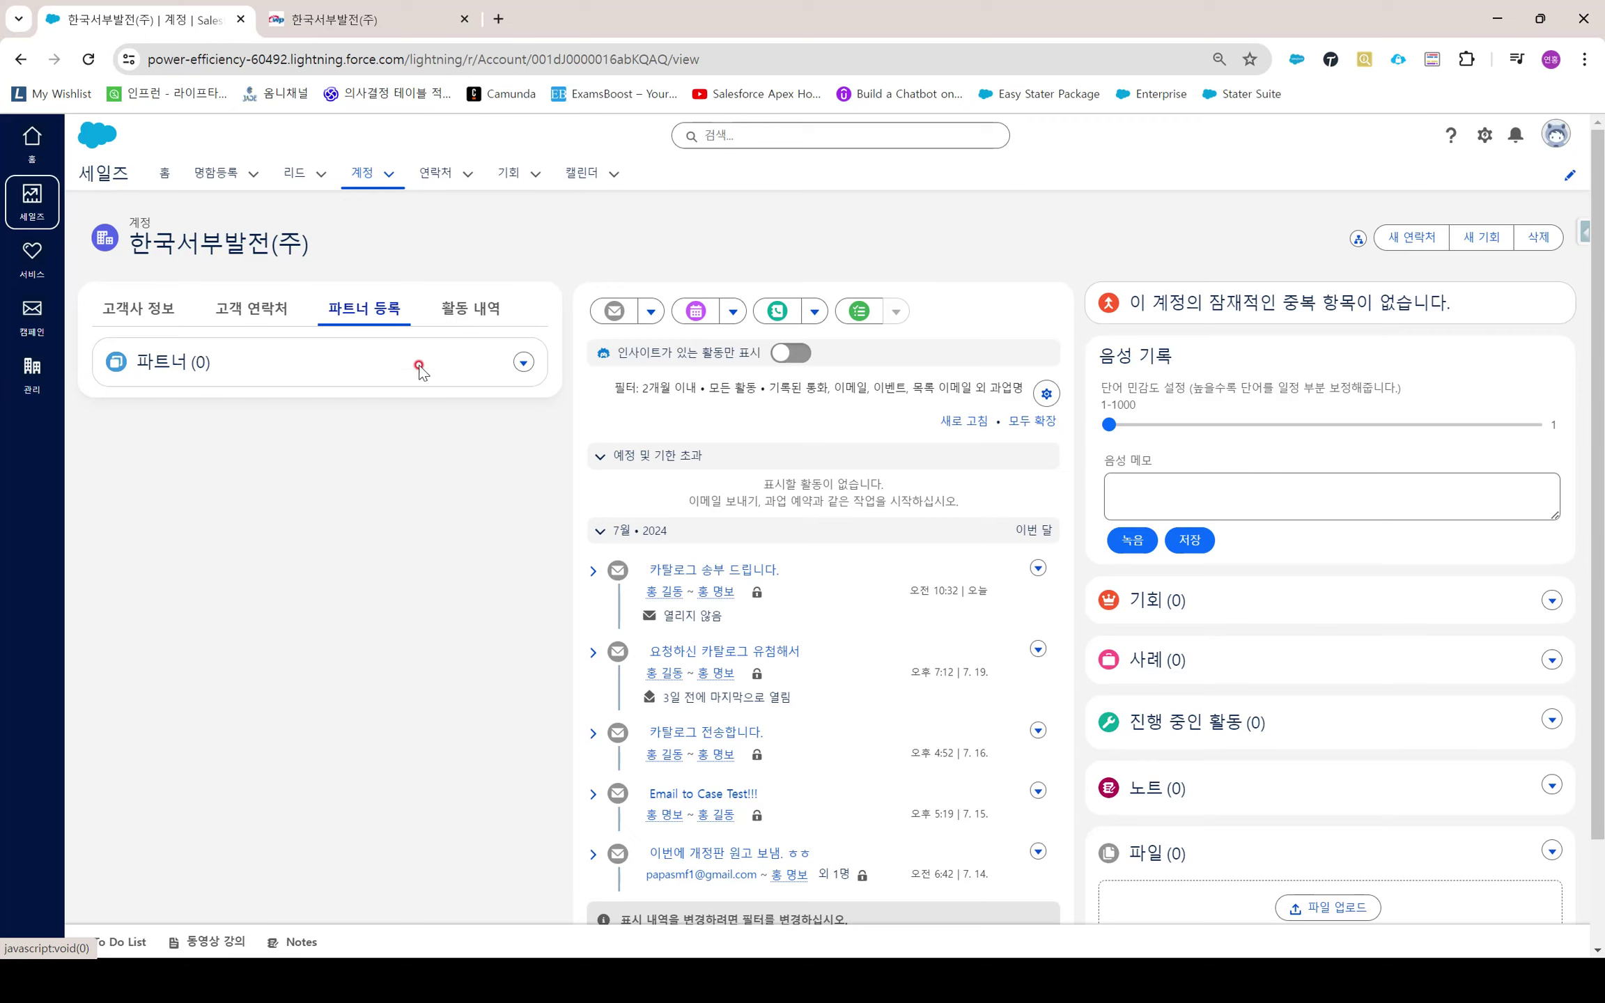
click(522, 364)
Start new partner entries and add 두산건설 as the first partner
click(554, 396)
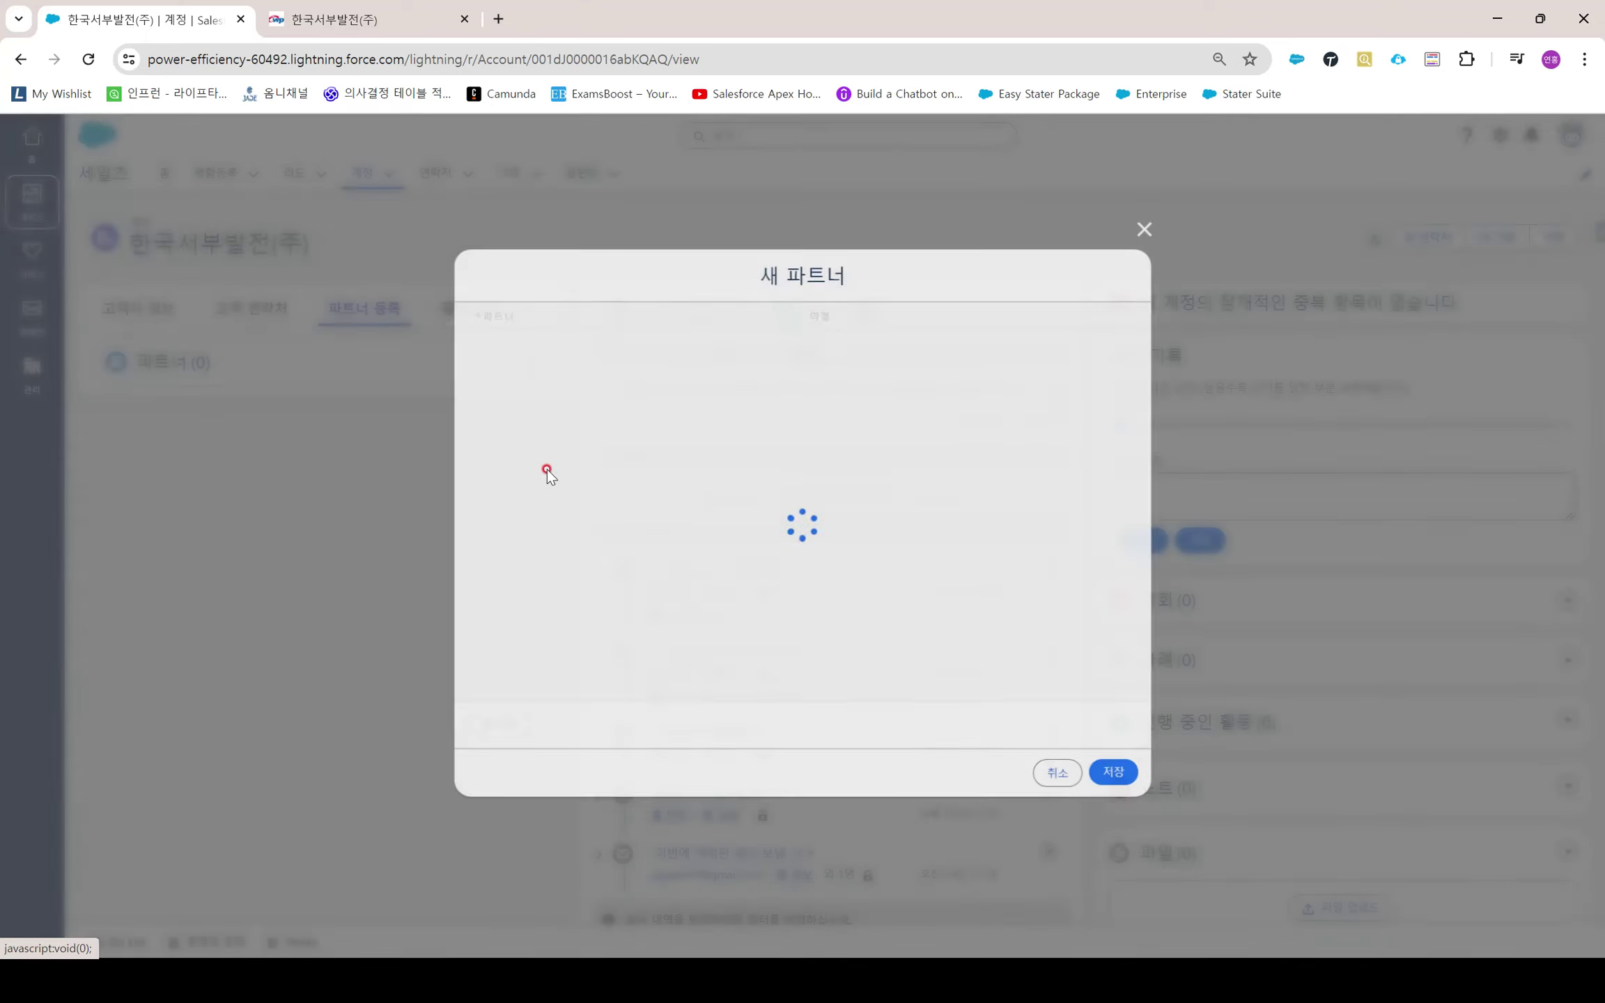
click(609, 344)
text(두)
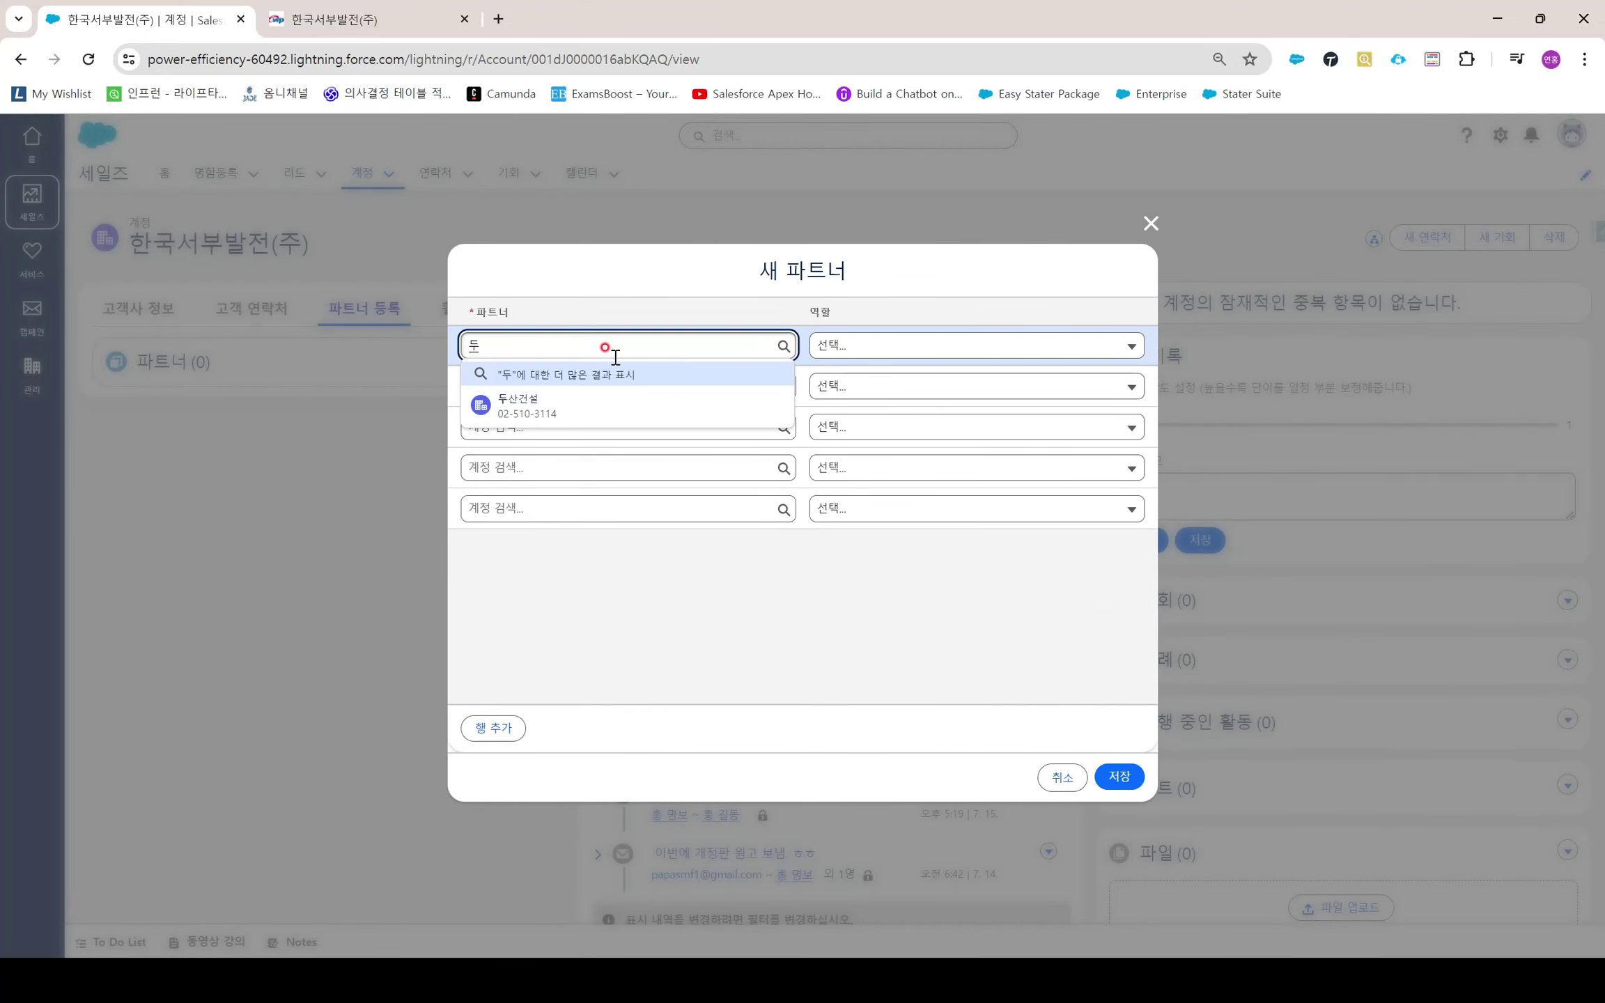
click(610, 411)
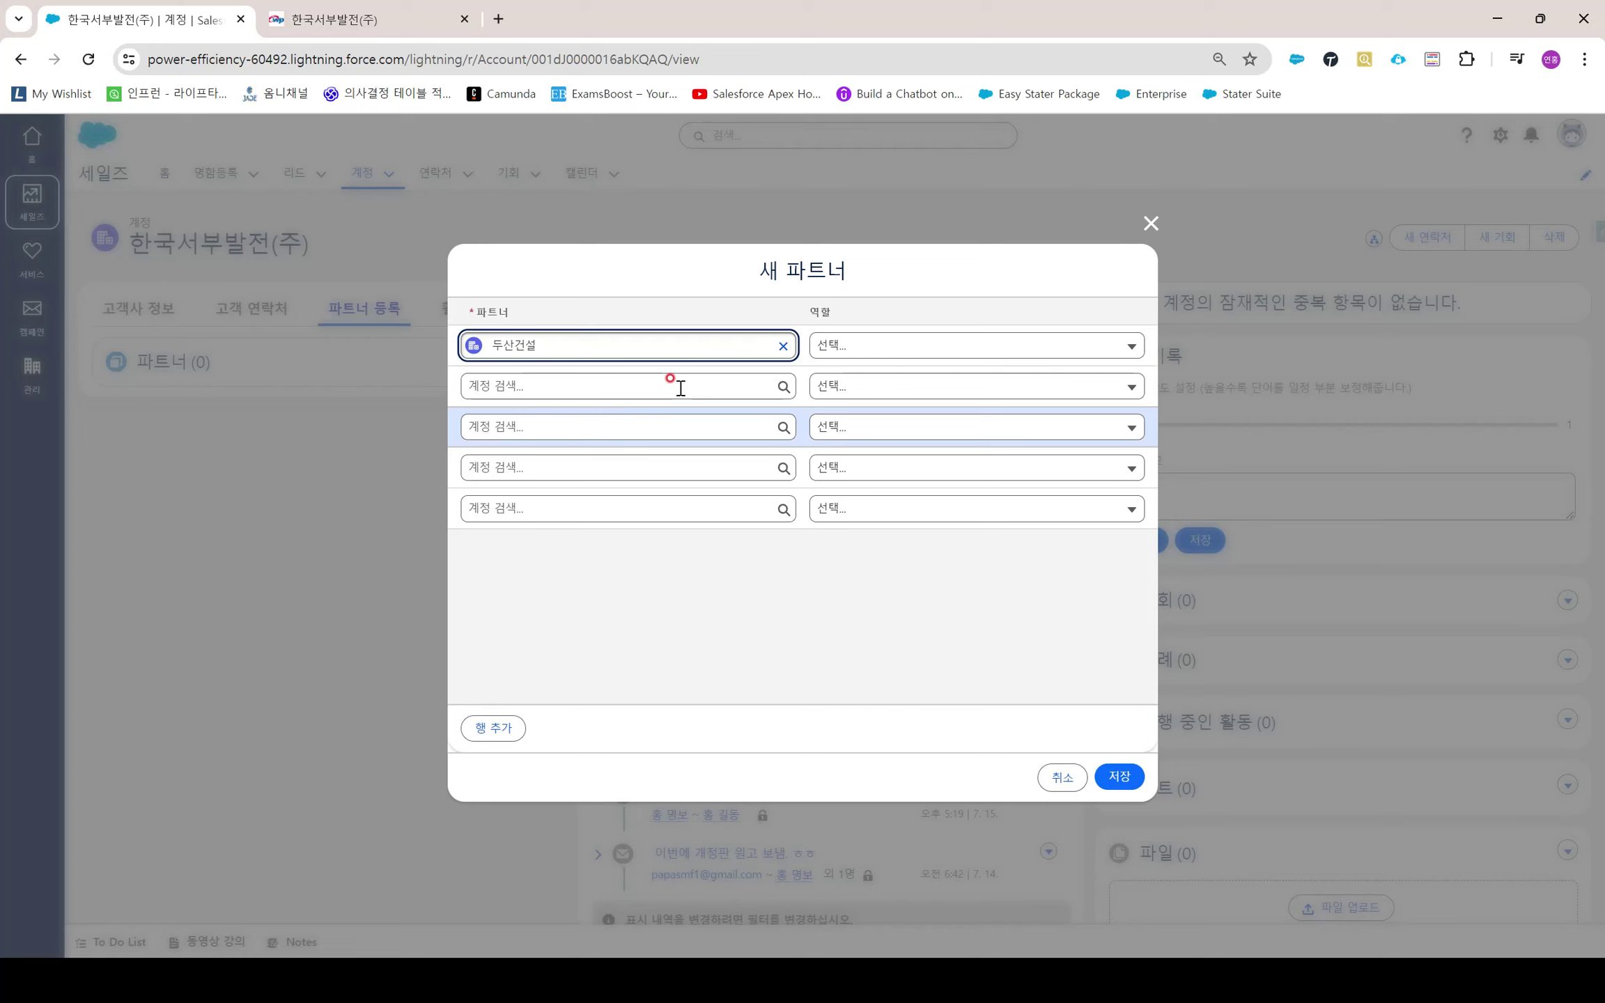
click(884, 346)
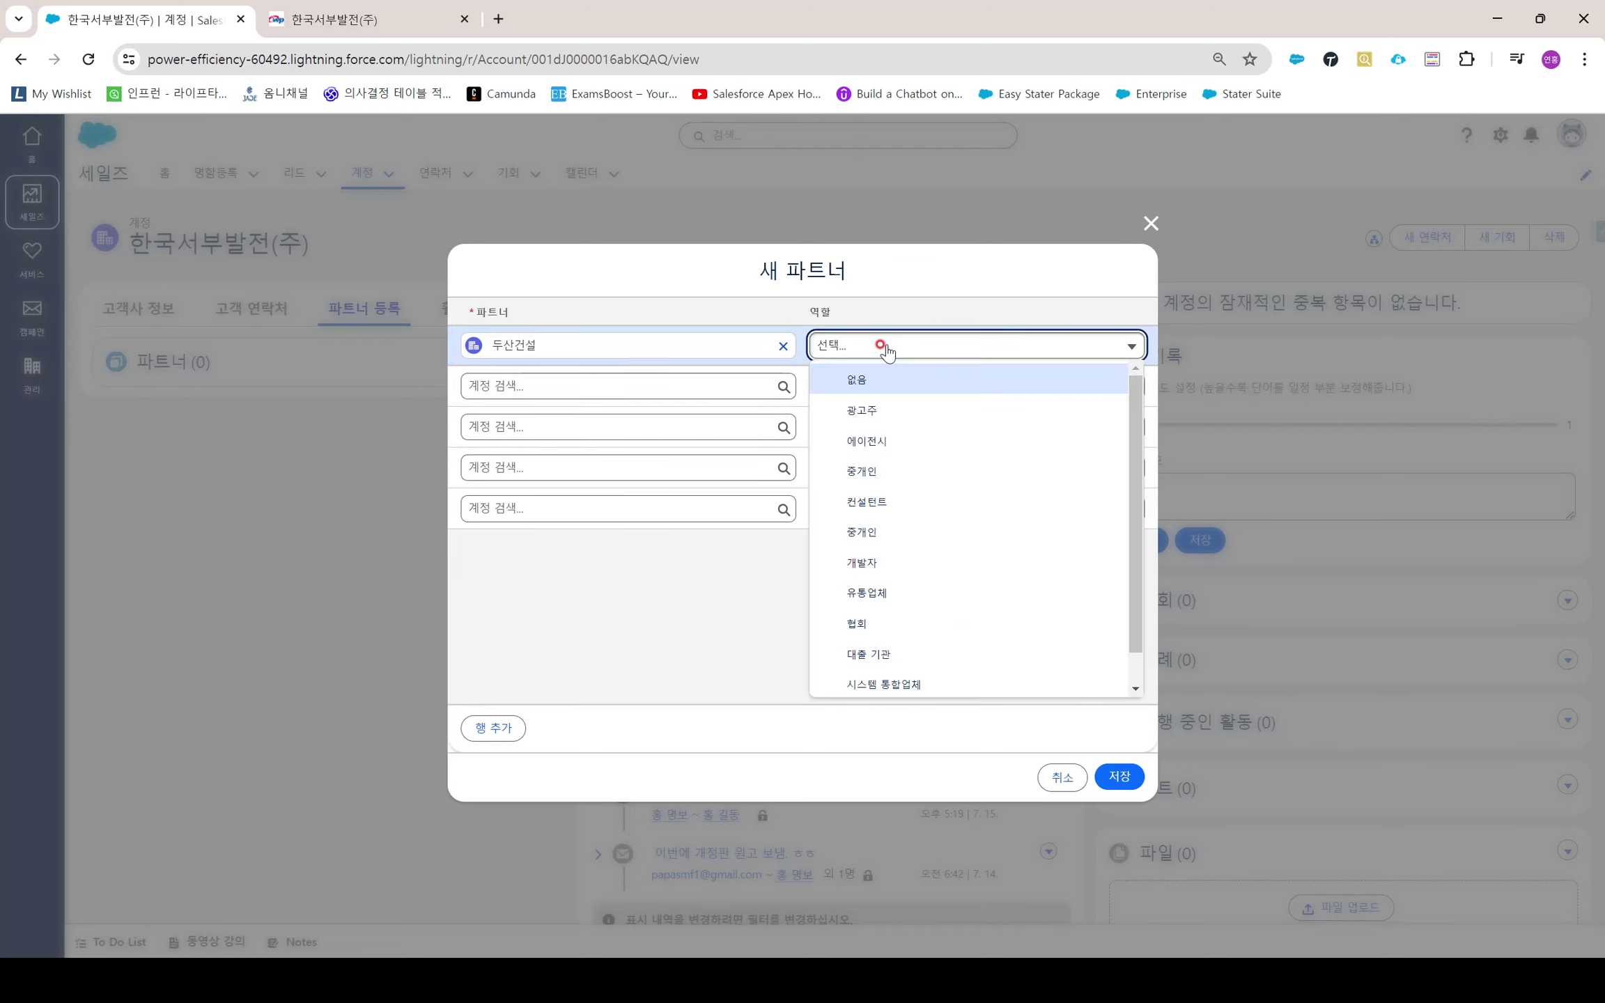
click(879, 561)
Add 대한항공 as 유통업체 and 네이버클라우드㈜ as 개발자 partners
click(596, 389)
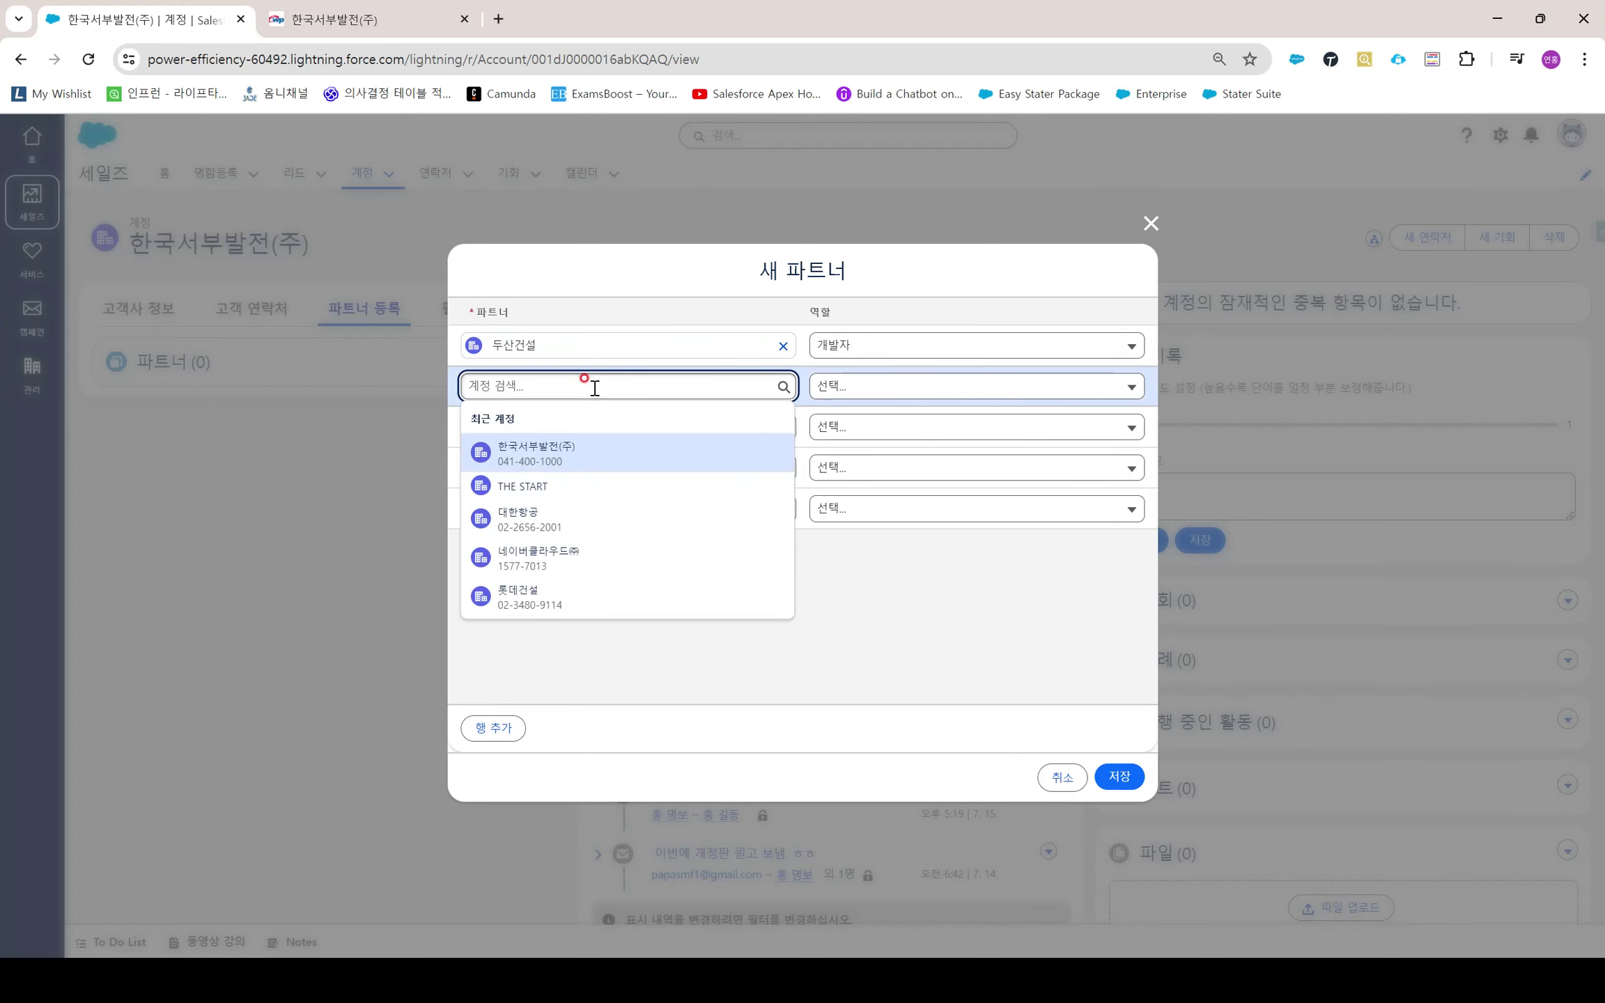
click(590, 521)
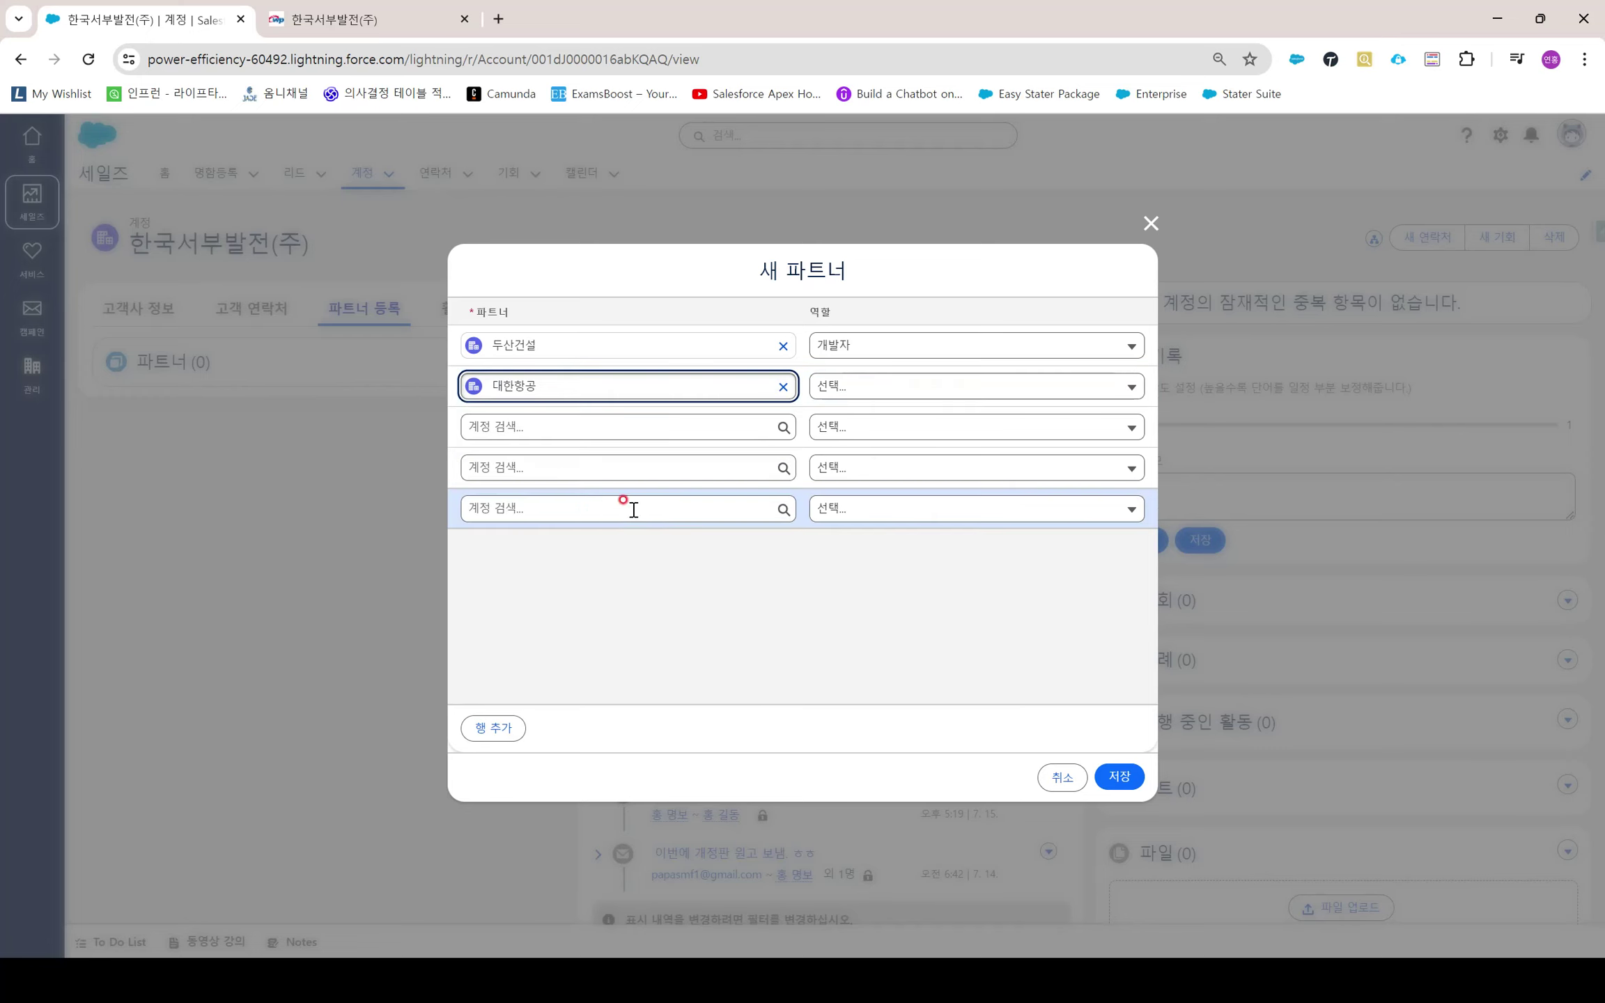
click(863, 390)
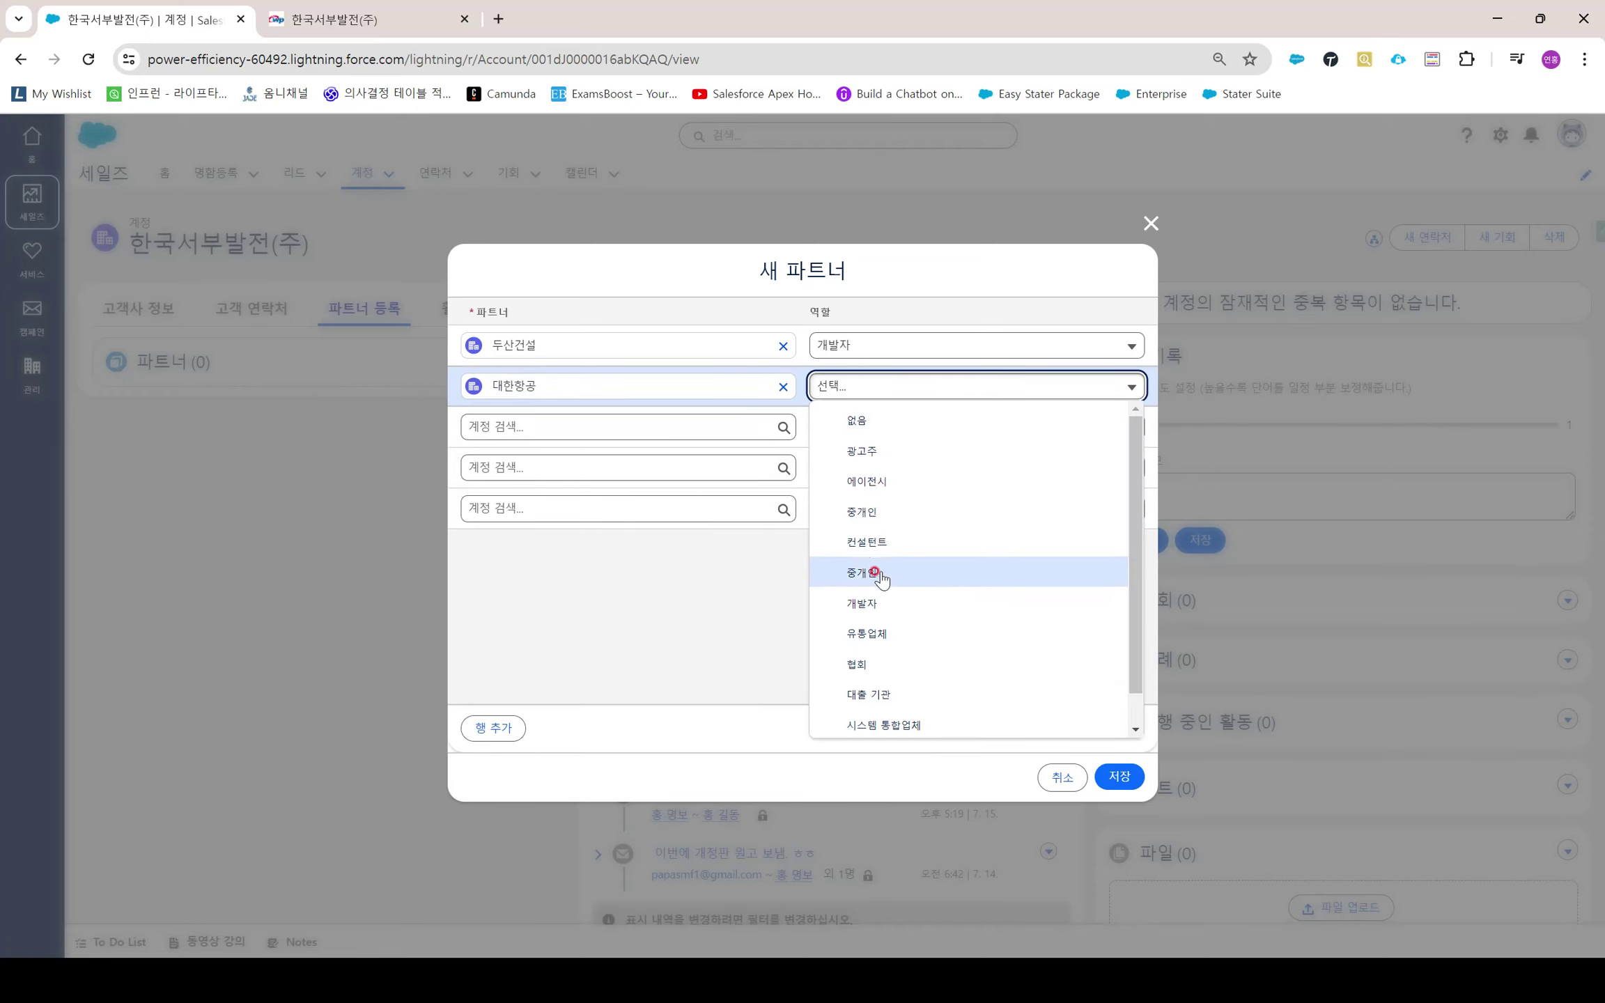
click(866, 633)
click(567, 431)
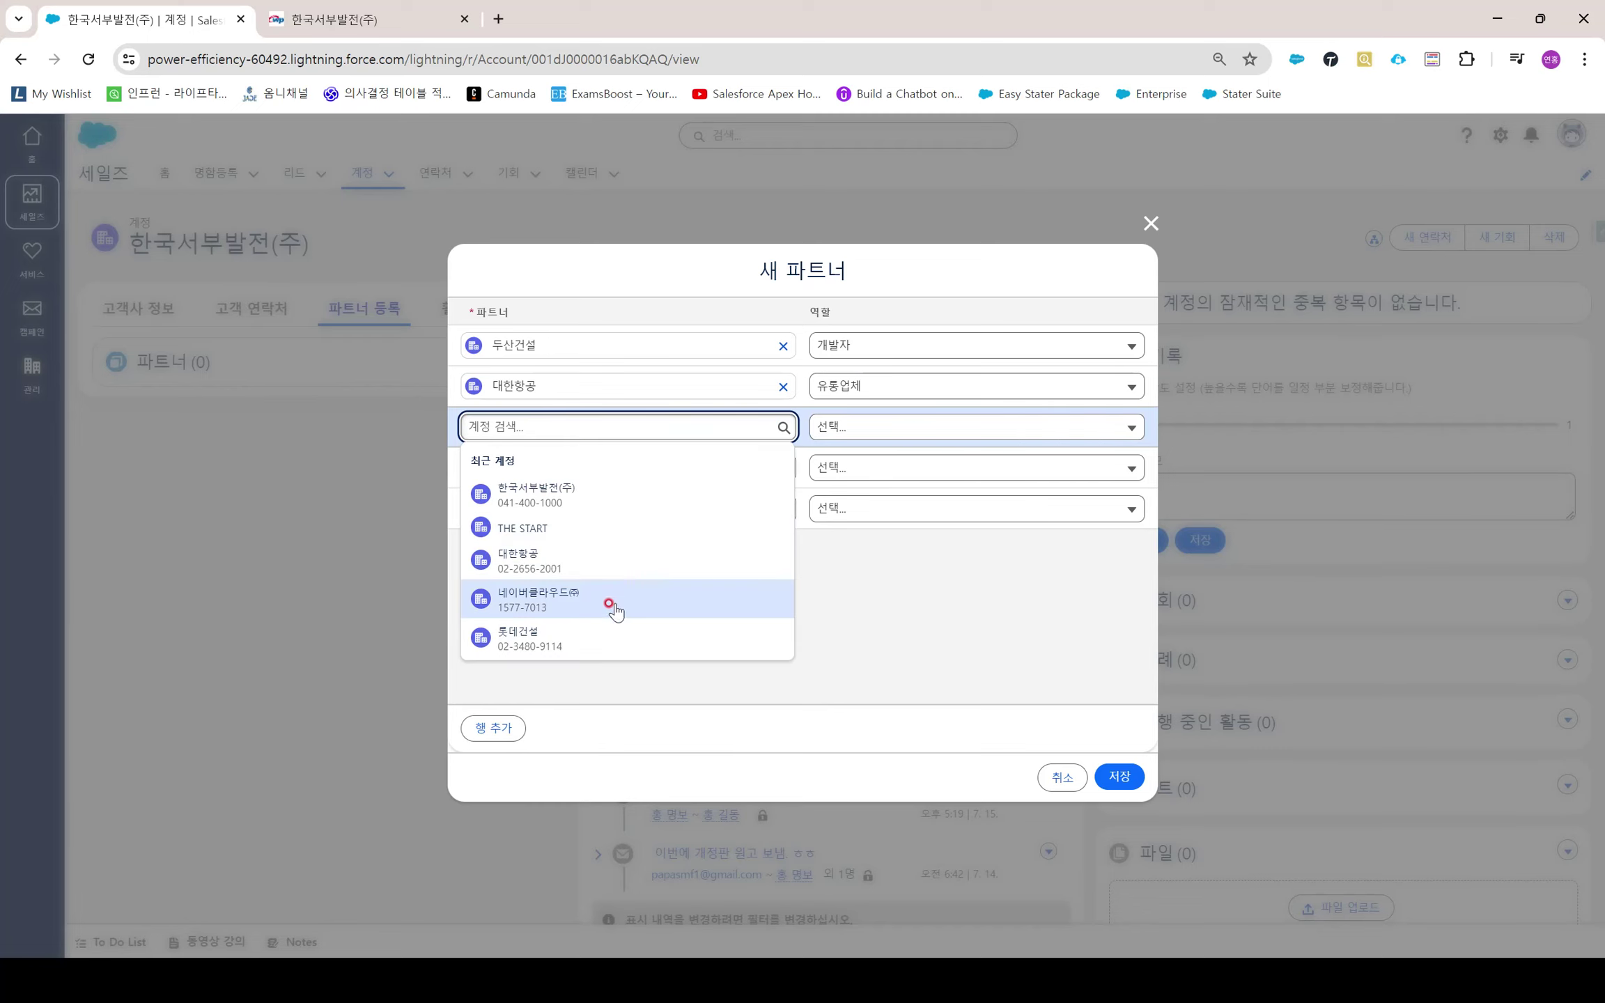
click(615, 610)
click(948, 425)
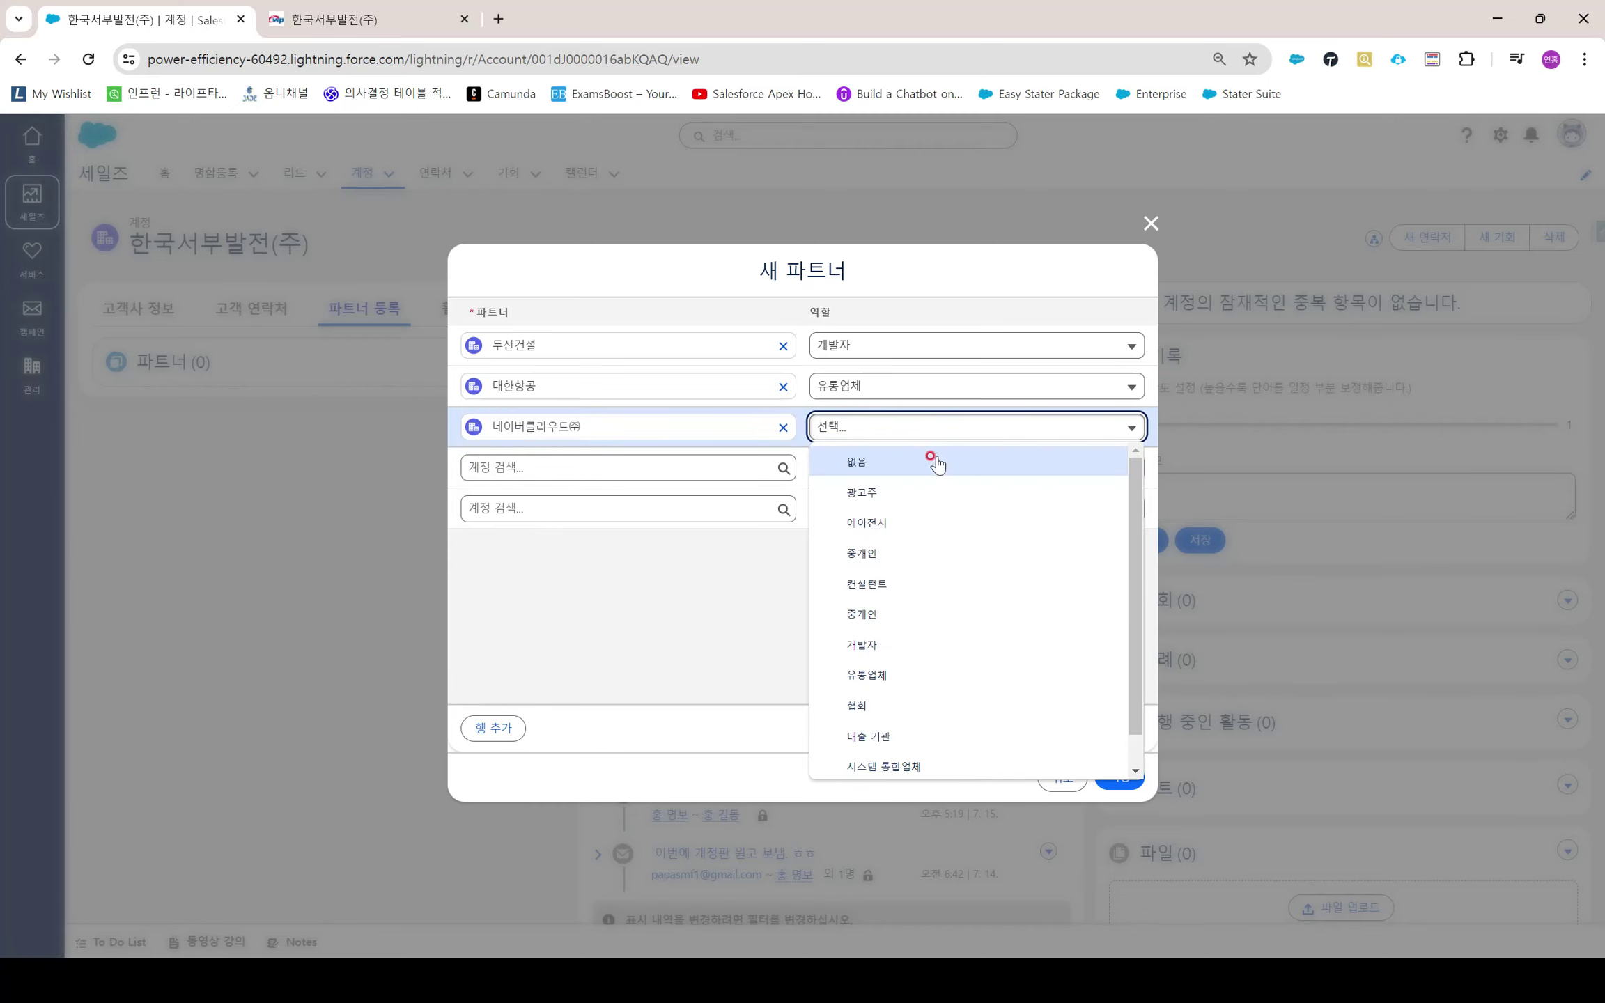
click(912, 650)
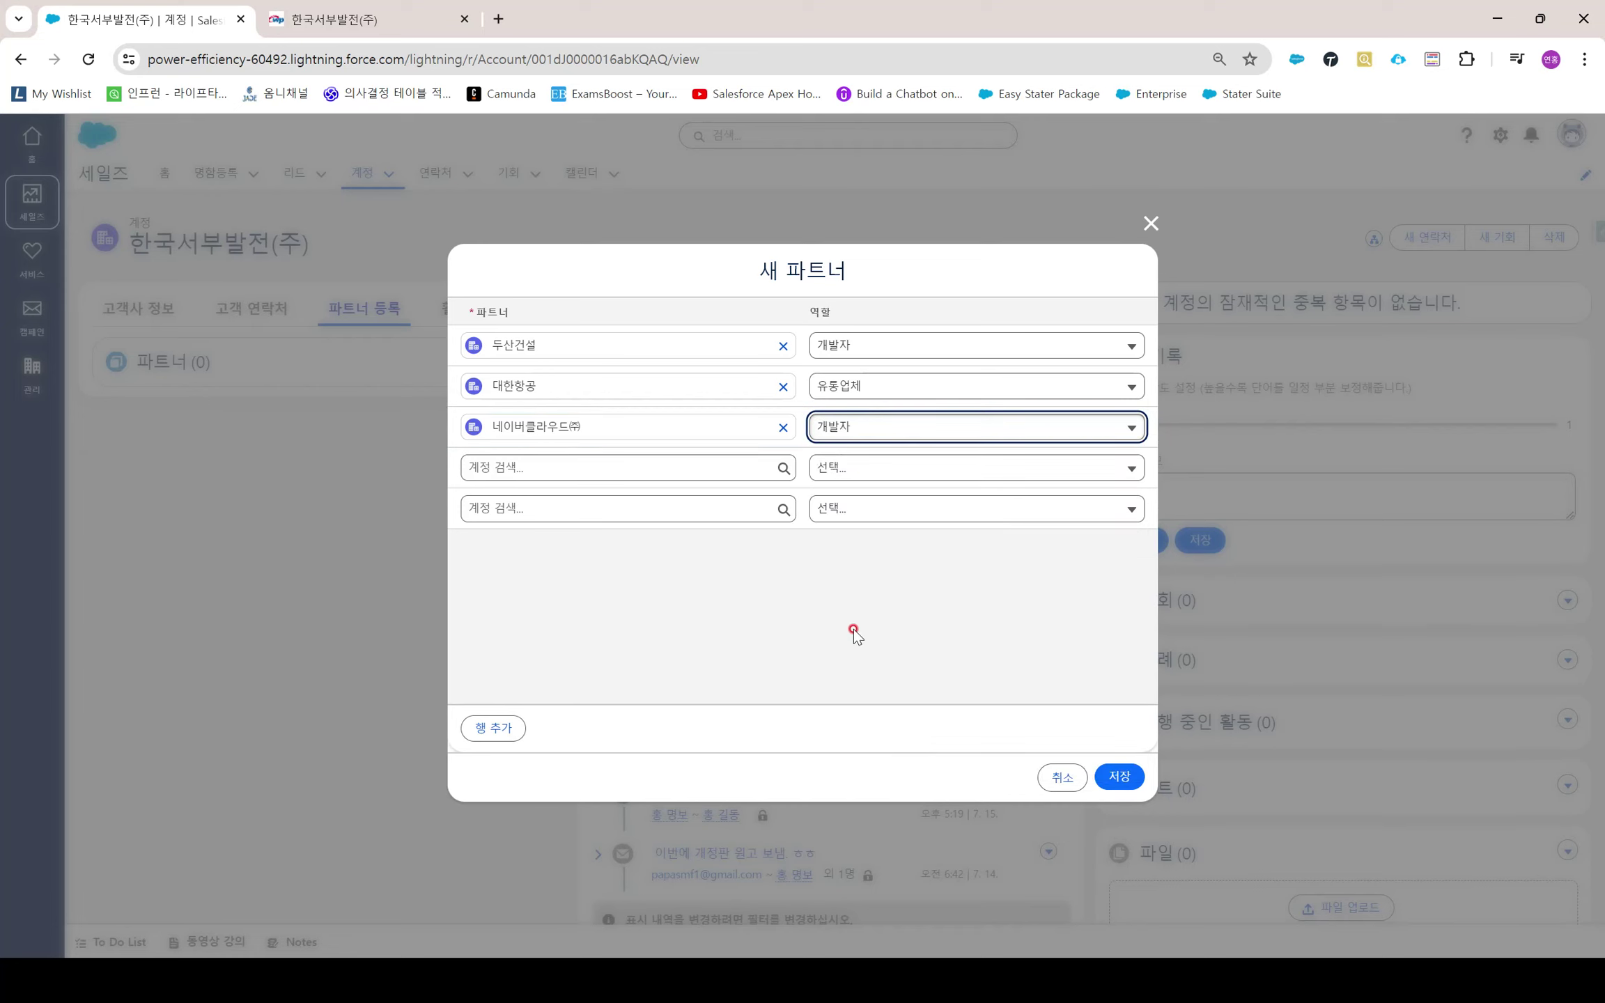
Change 두산건설's role to 에이전시 and save the three partners
click(906, 351)
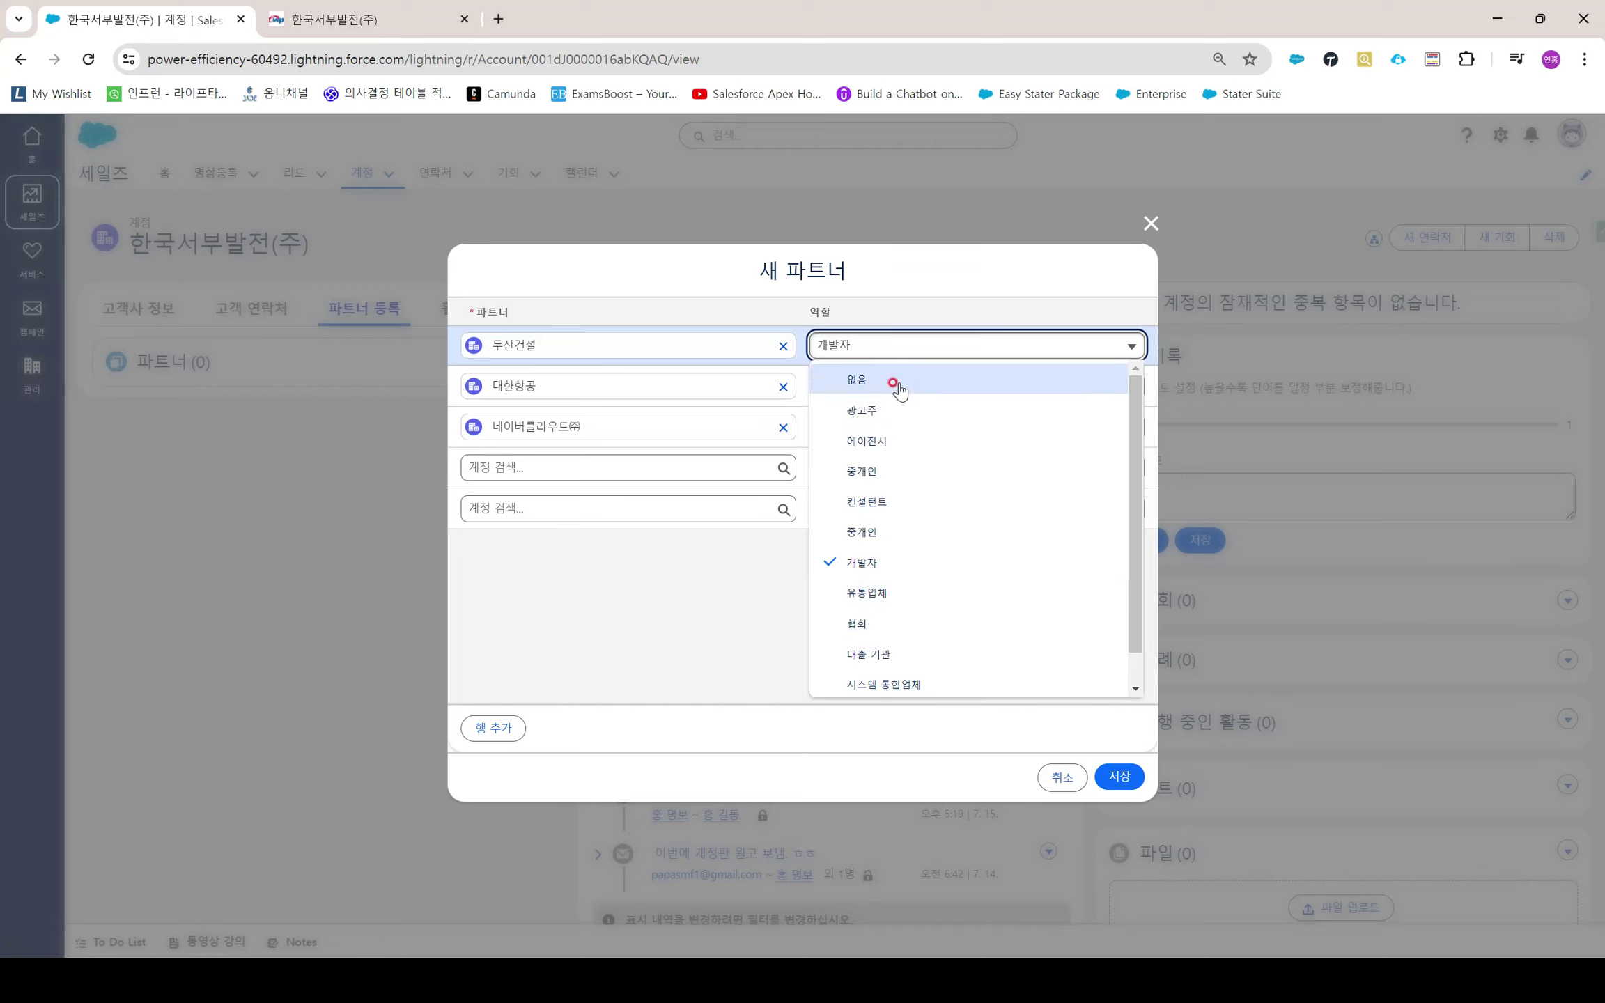
click(883, 445)
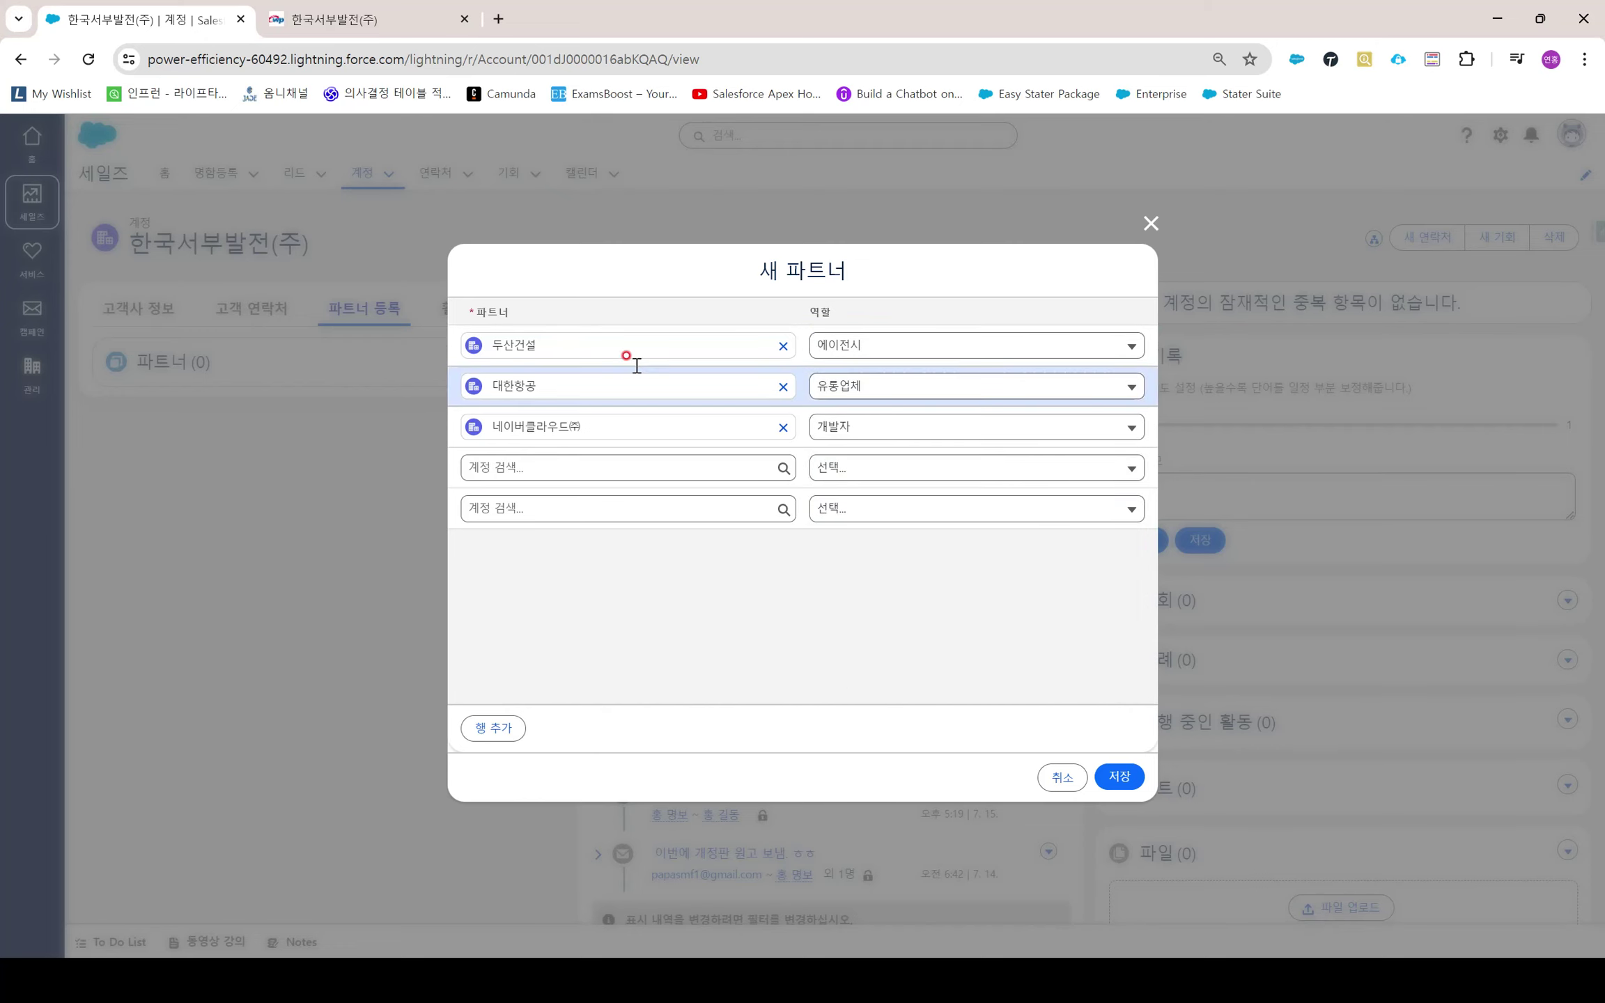
click(249, 278)
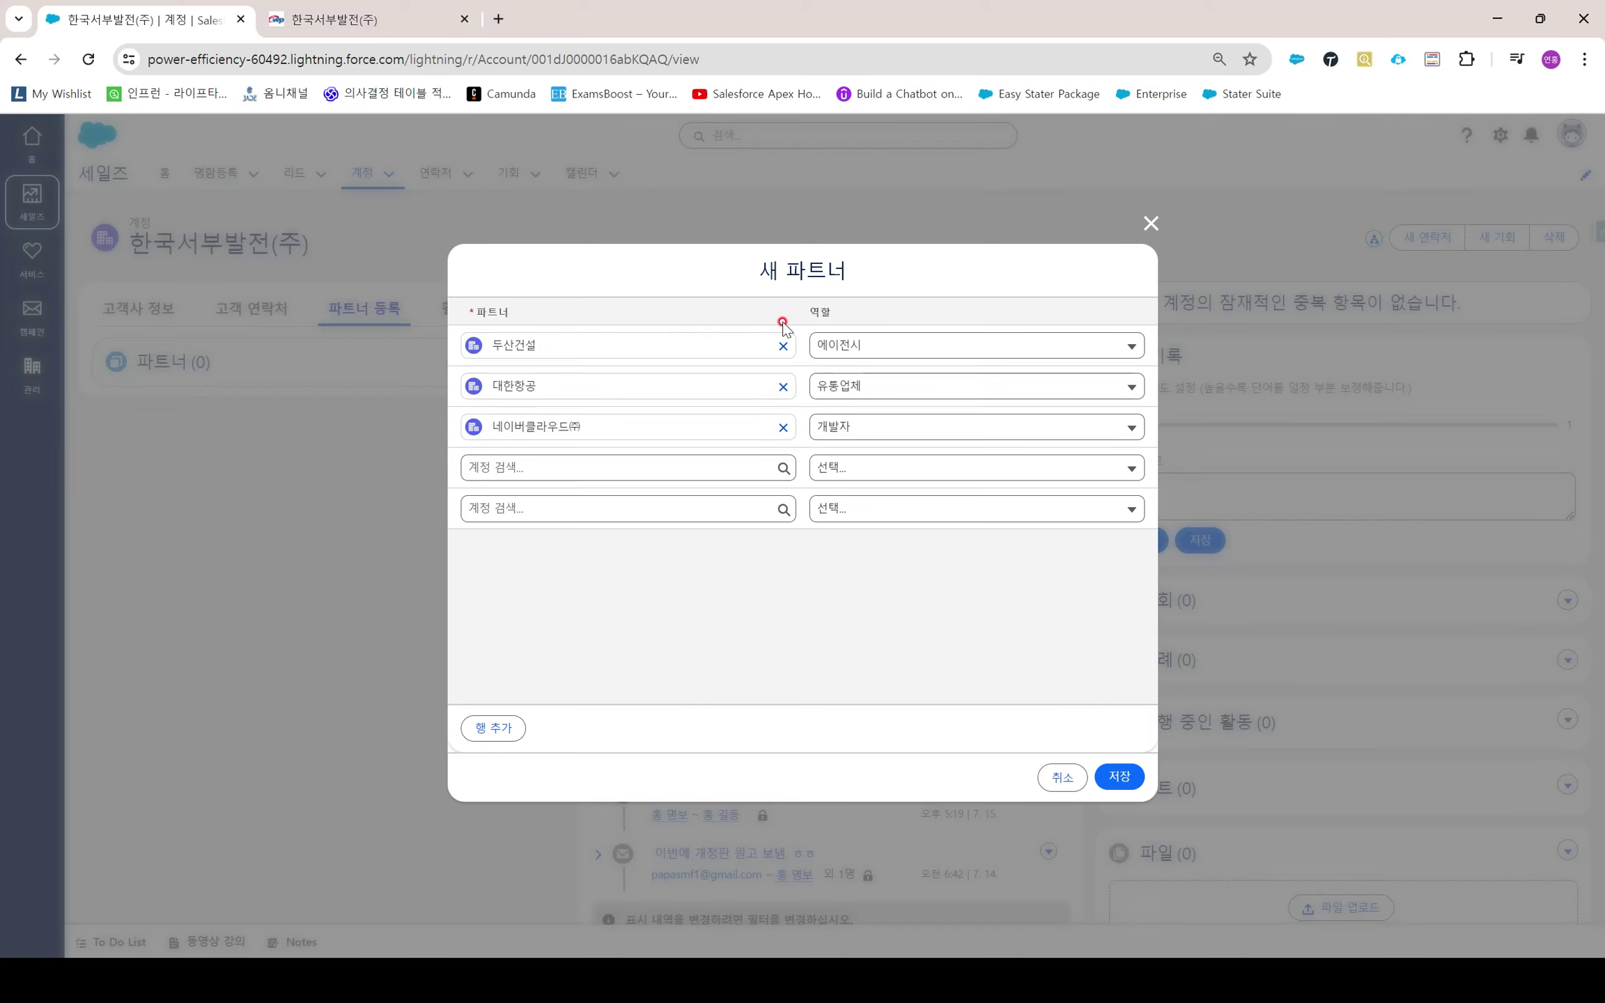
click(1126, 776)
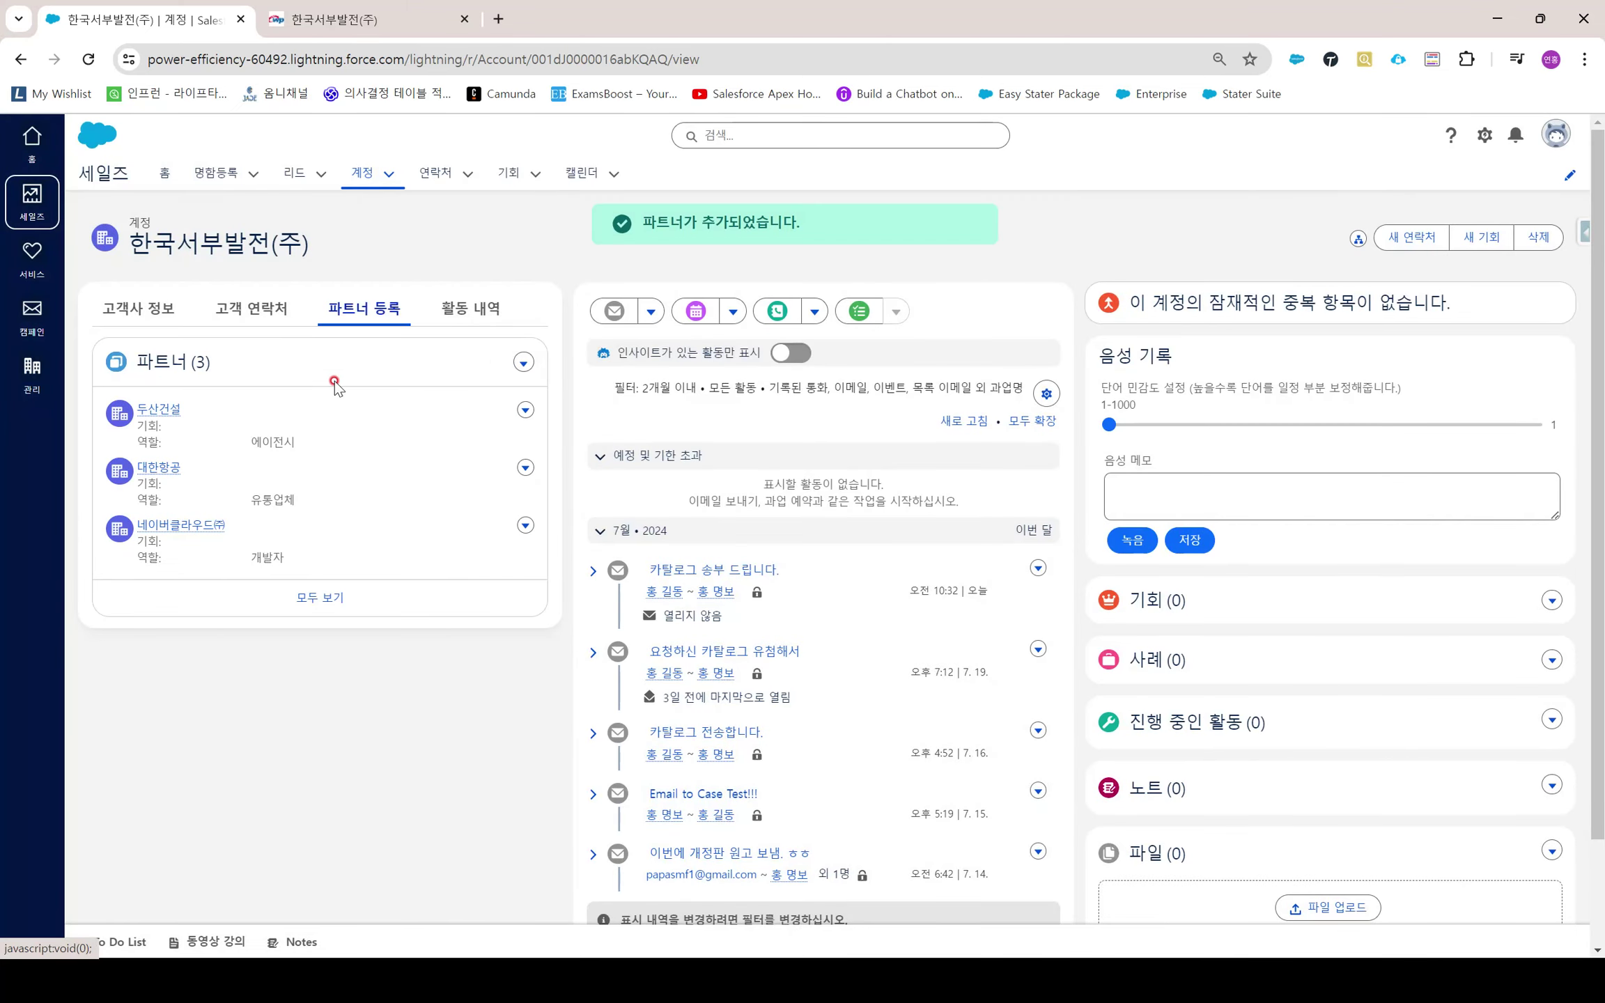
Review the account's details and partners, then open the 경영관리 과장 contact from 고객 연락처
click(143, 312)
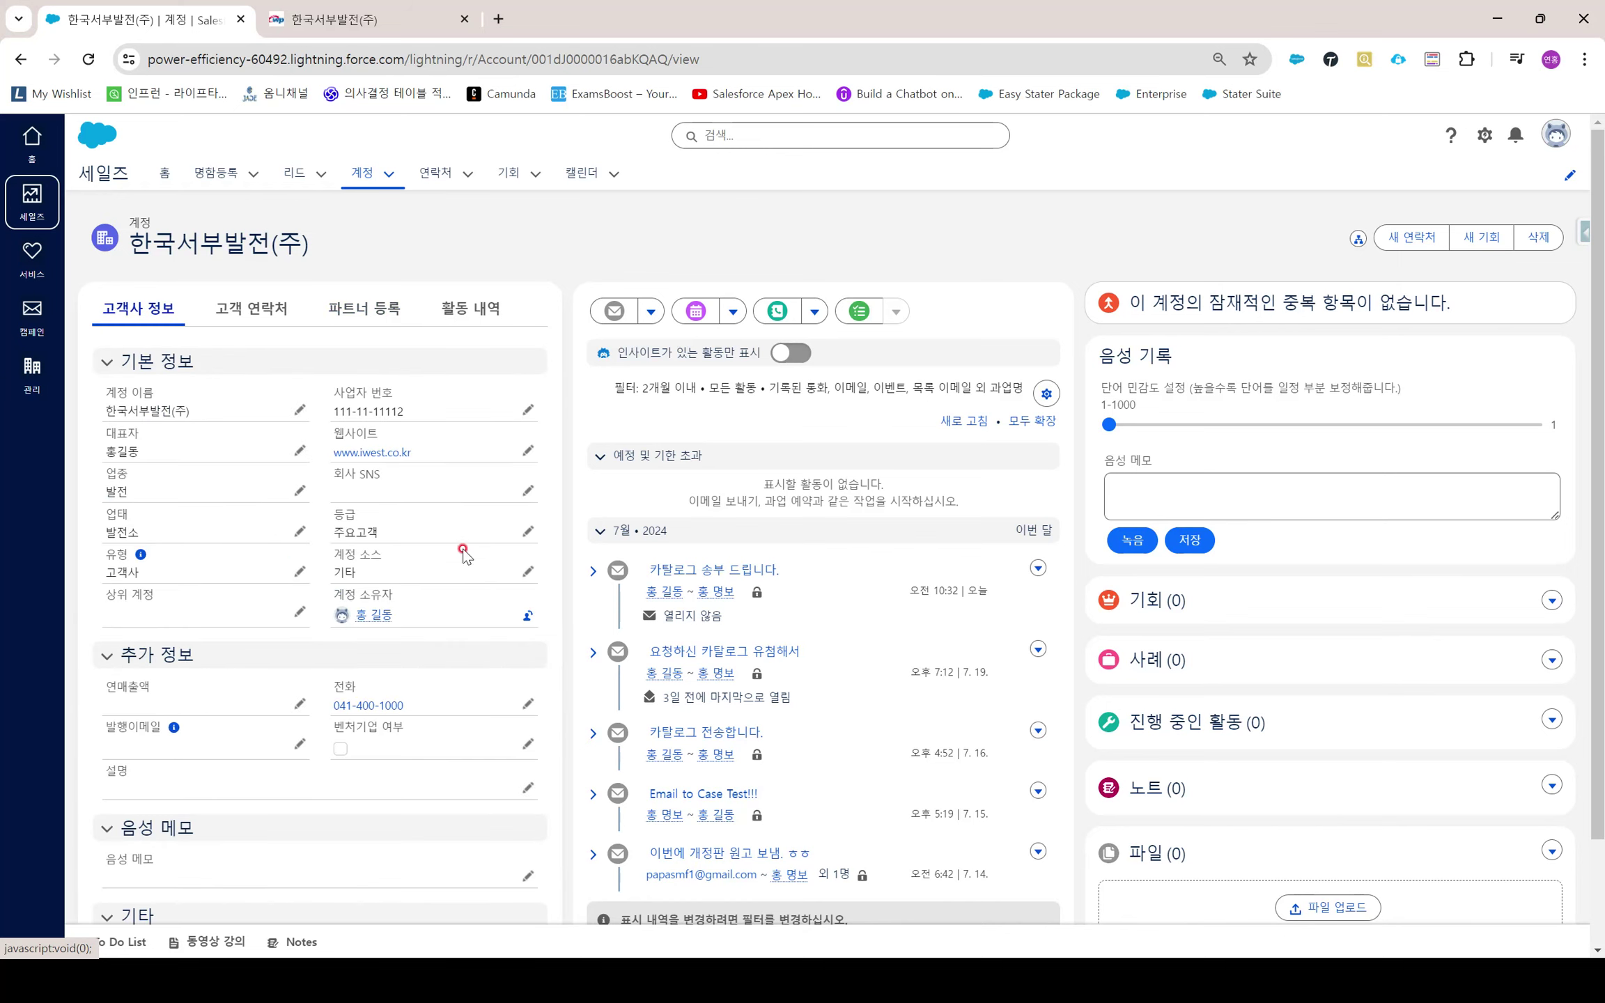
click(249, 325)
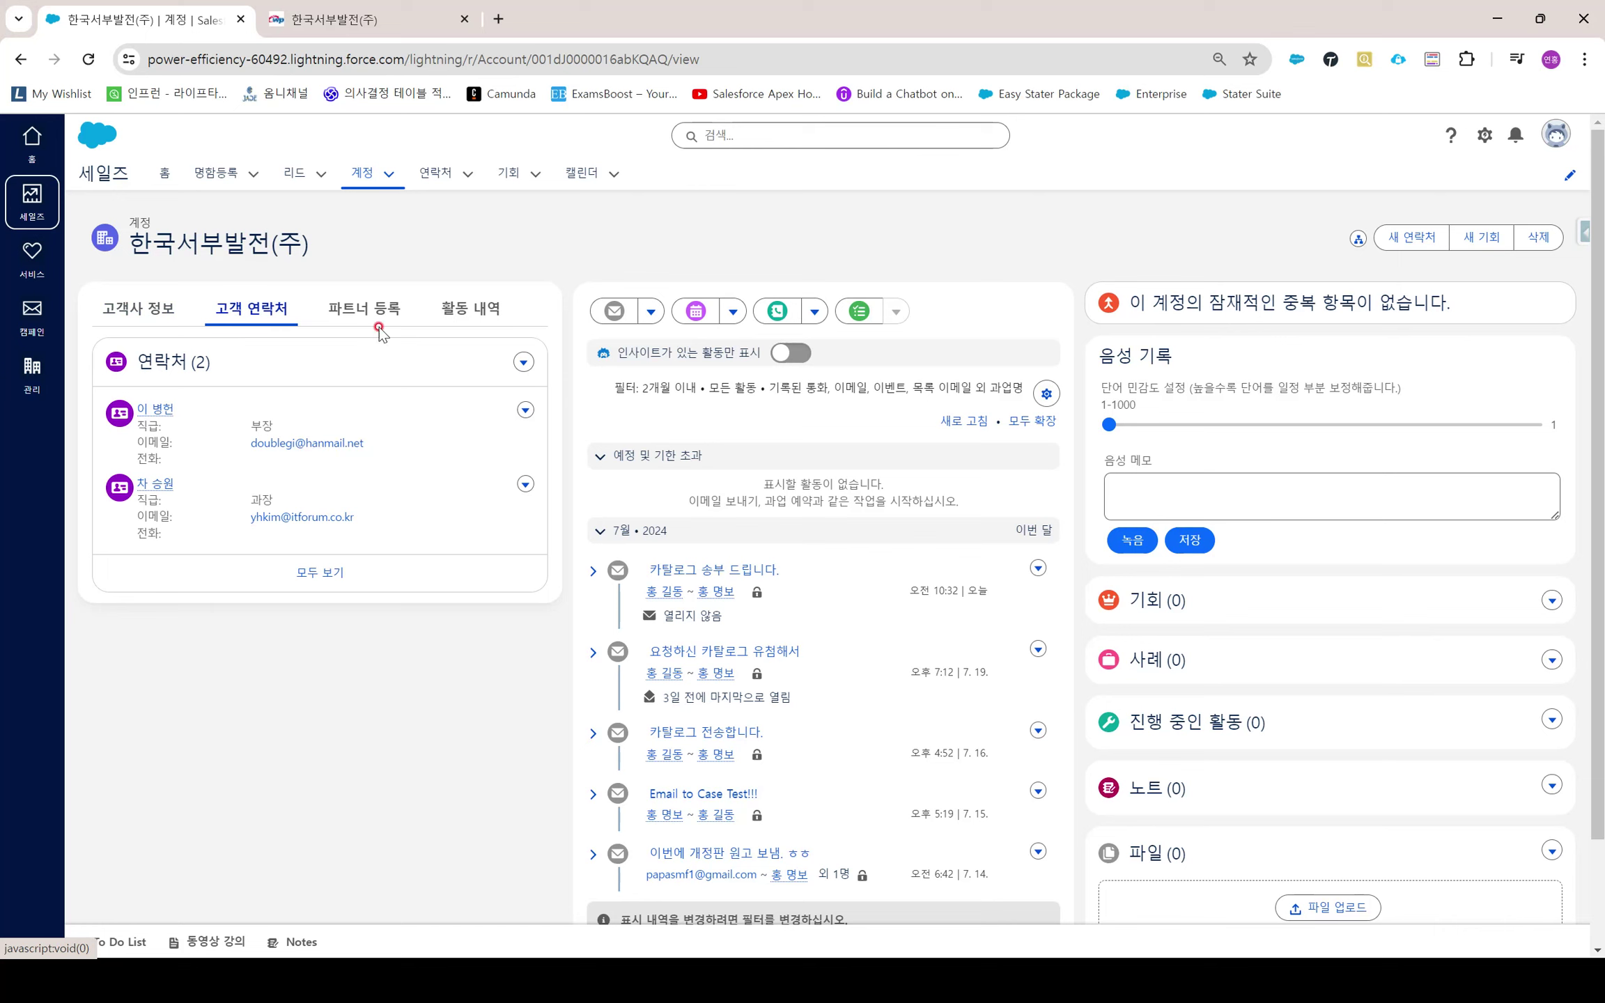
click(360, 319)
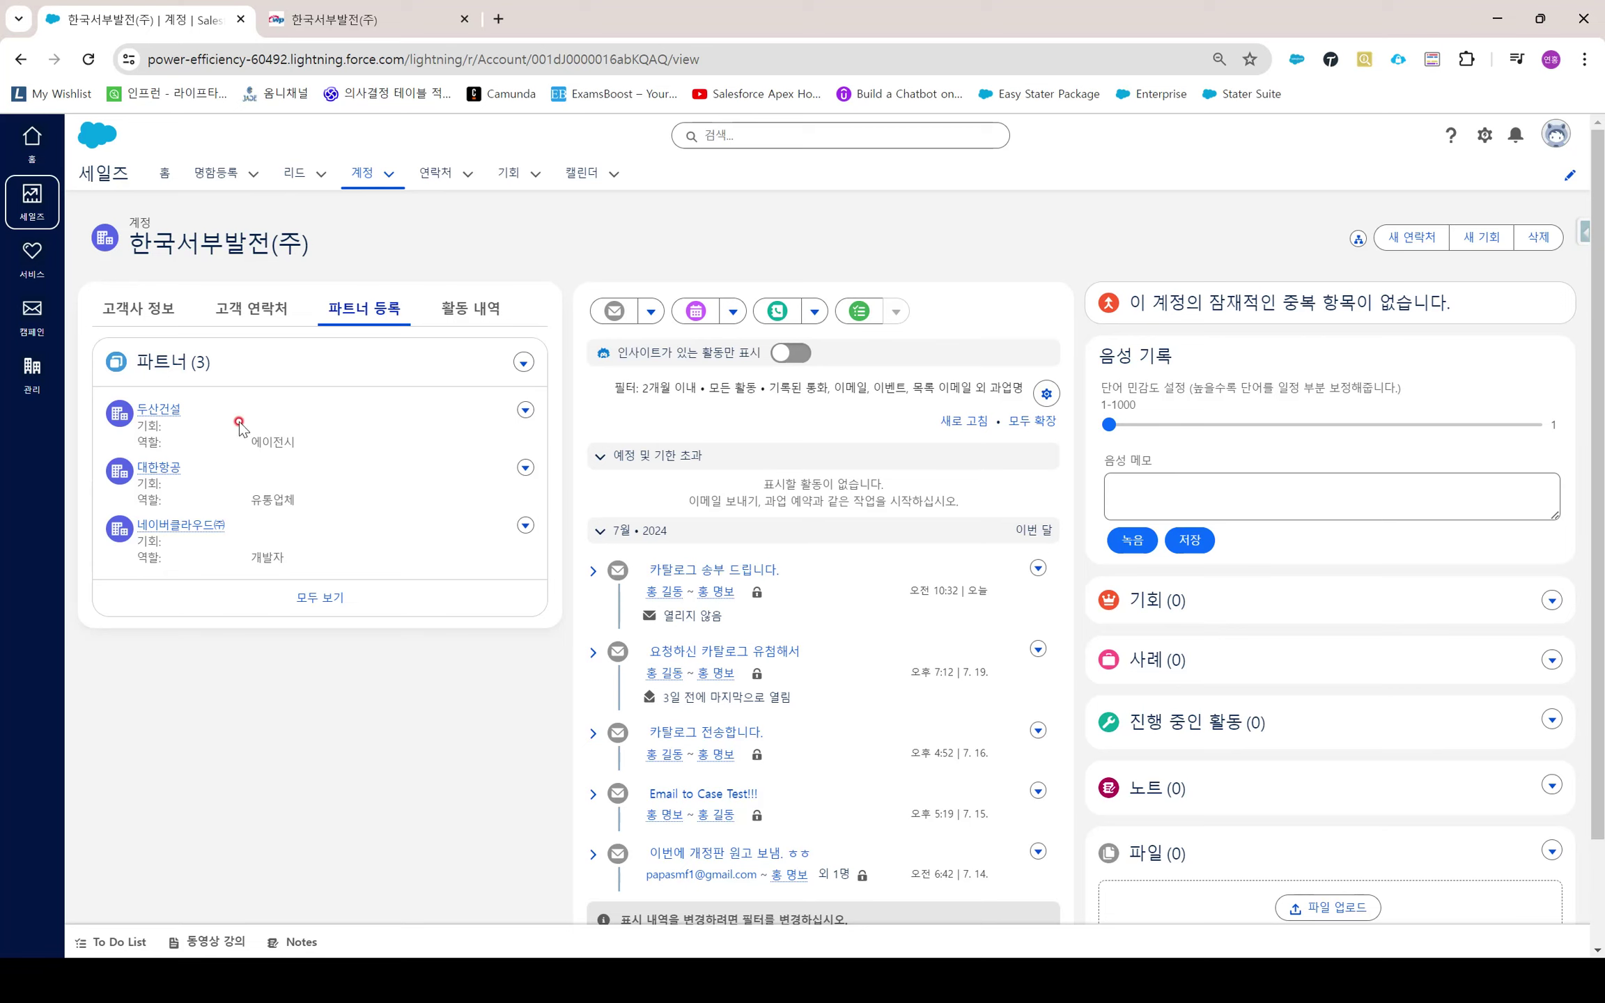
click(263, 314)
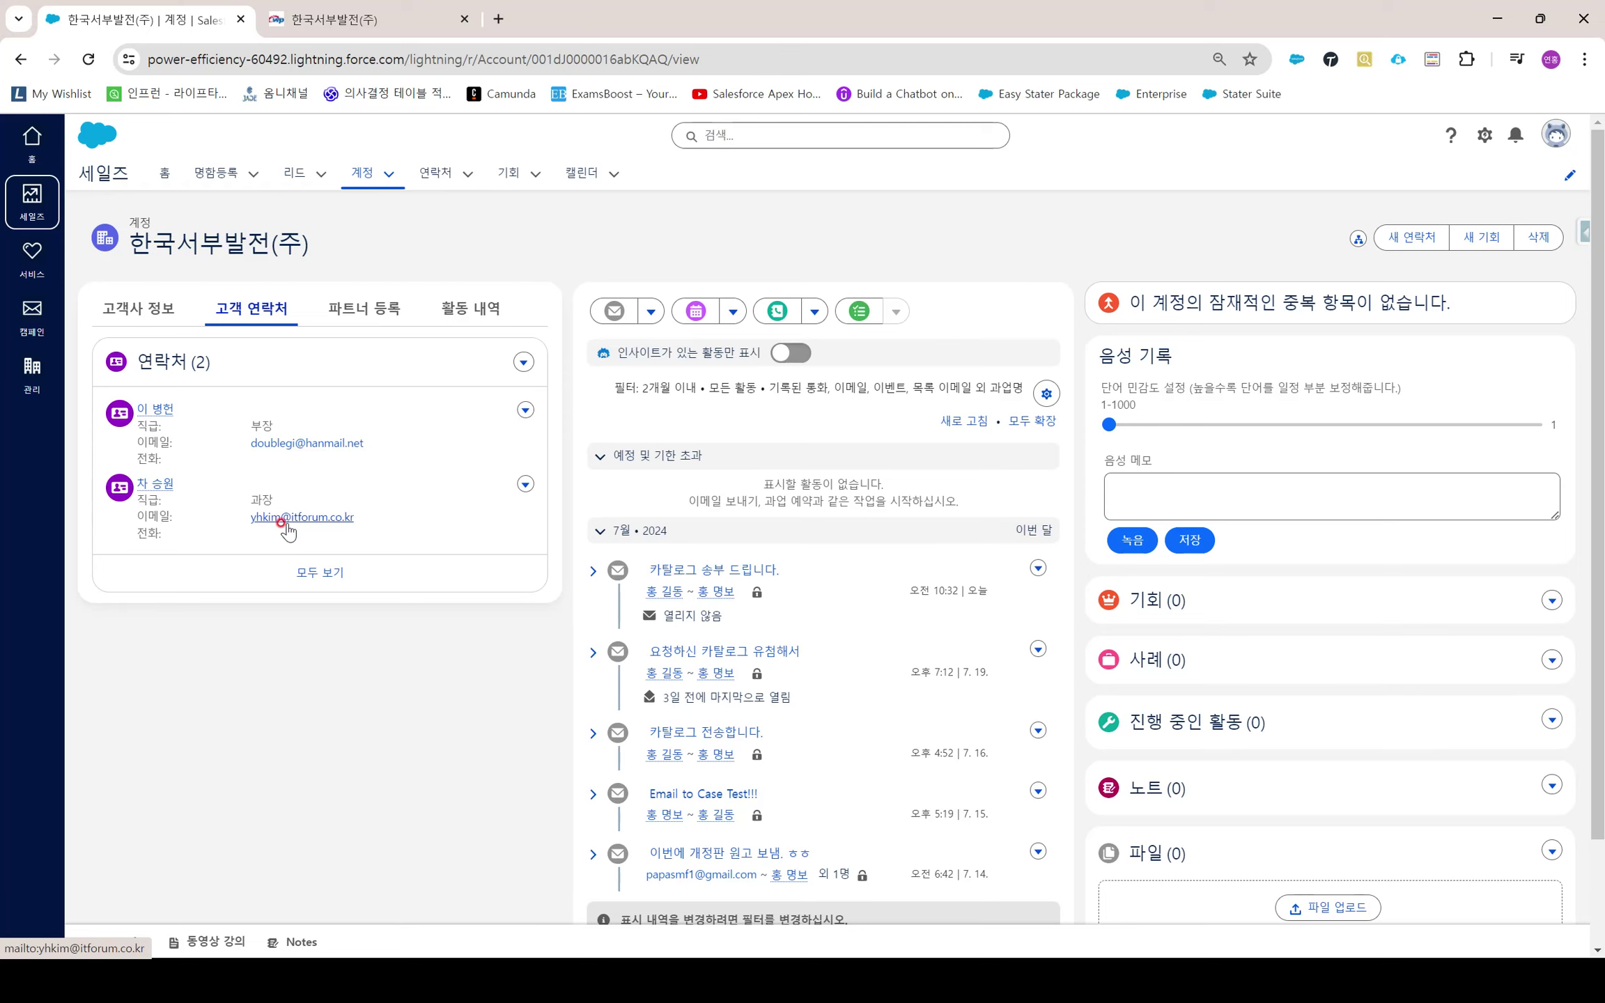
click(159, 490)
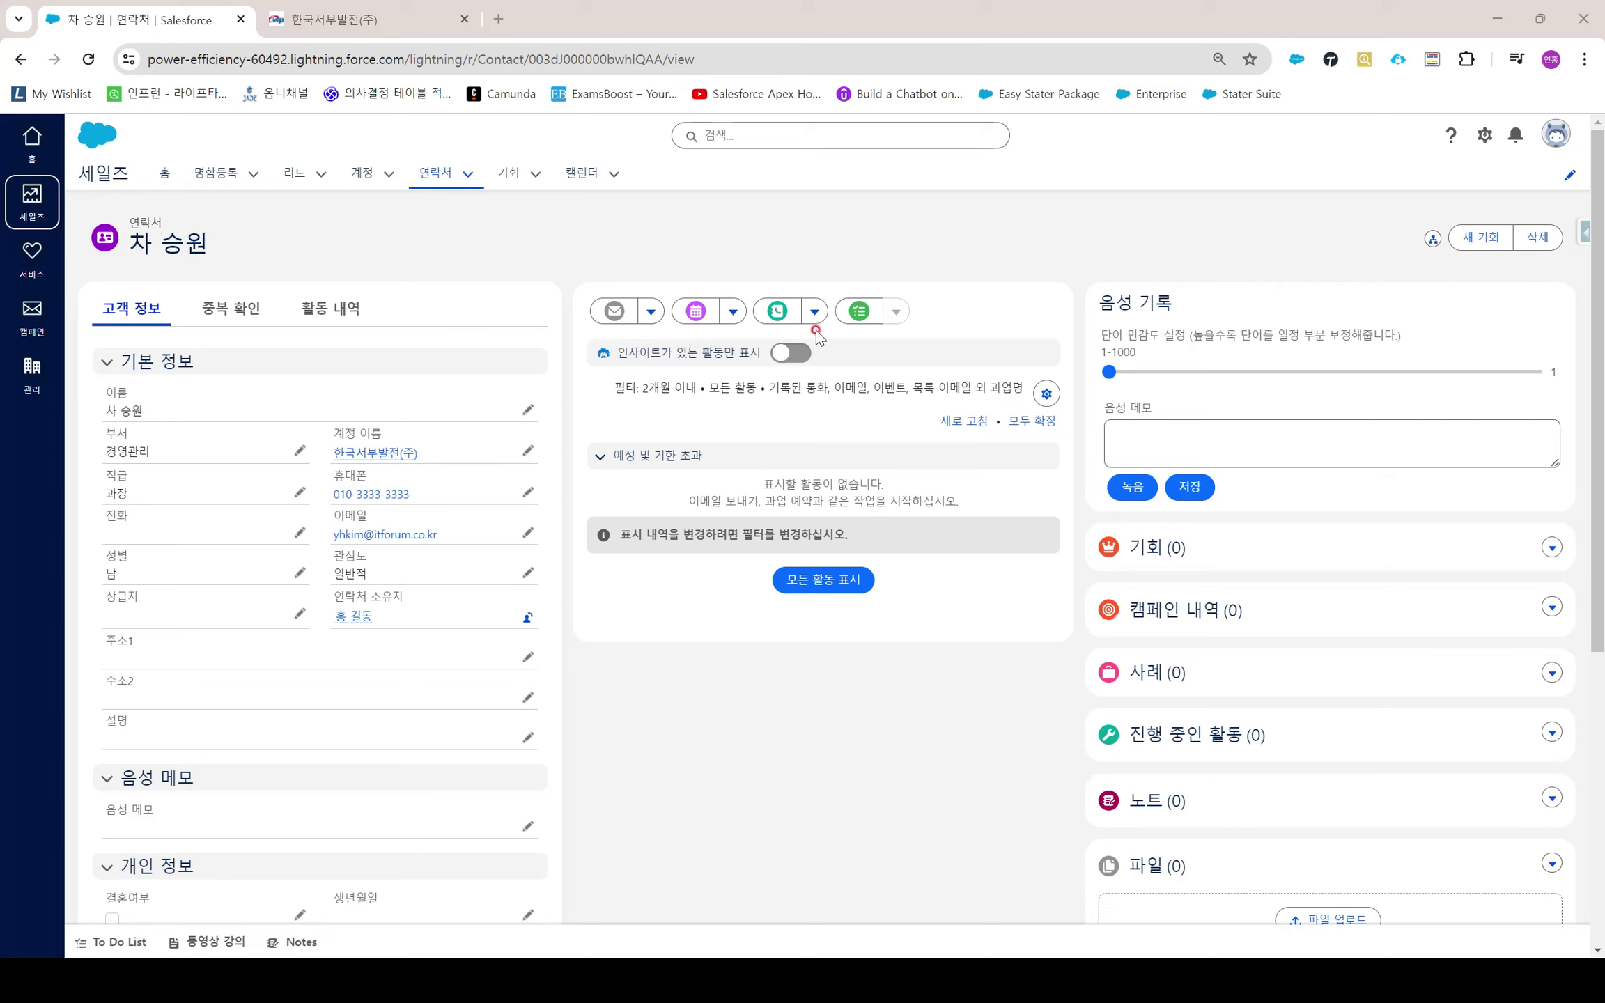
Log a call with subject 업무 관련 통화 and a catalogue-sending note, and save it
click(778, 310)
double_click(1309, 611)
text(엡)
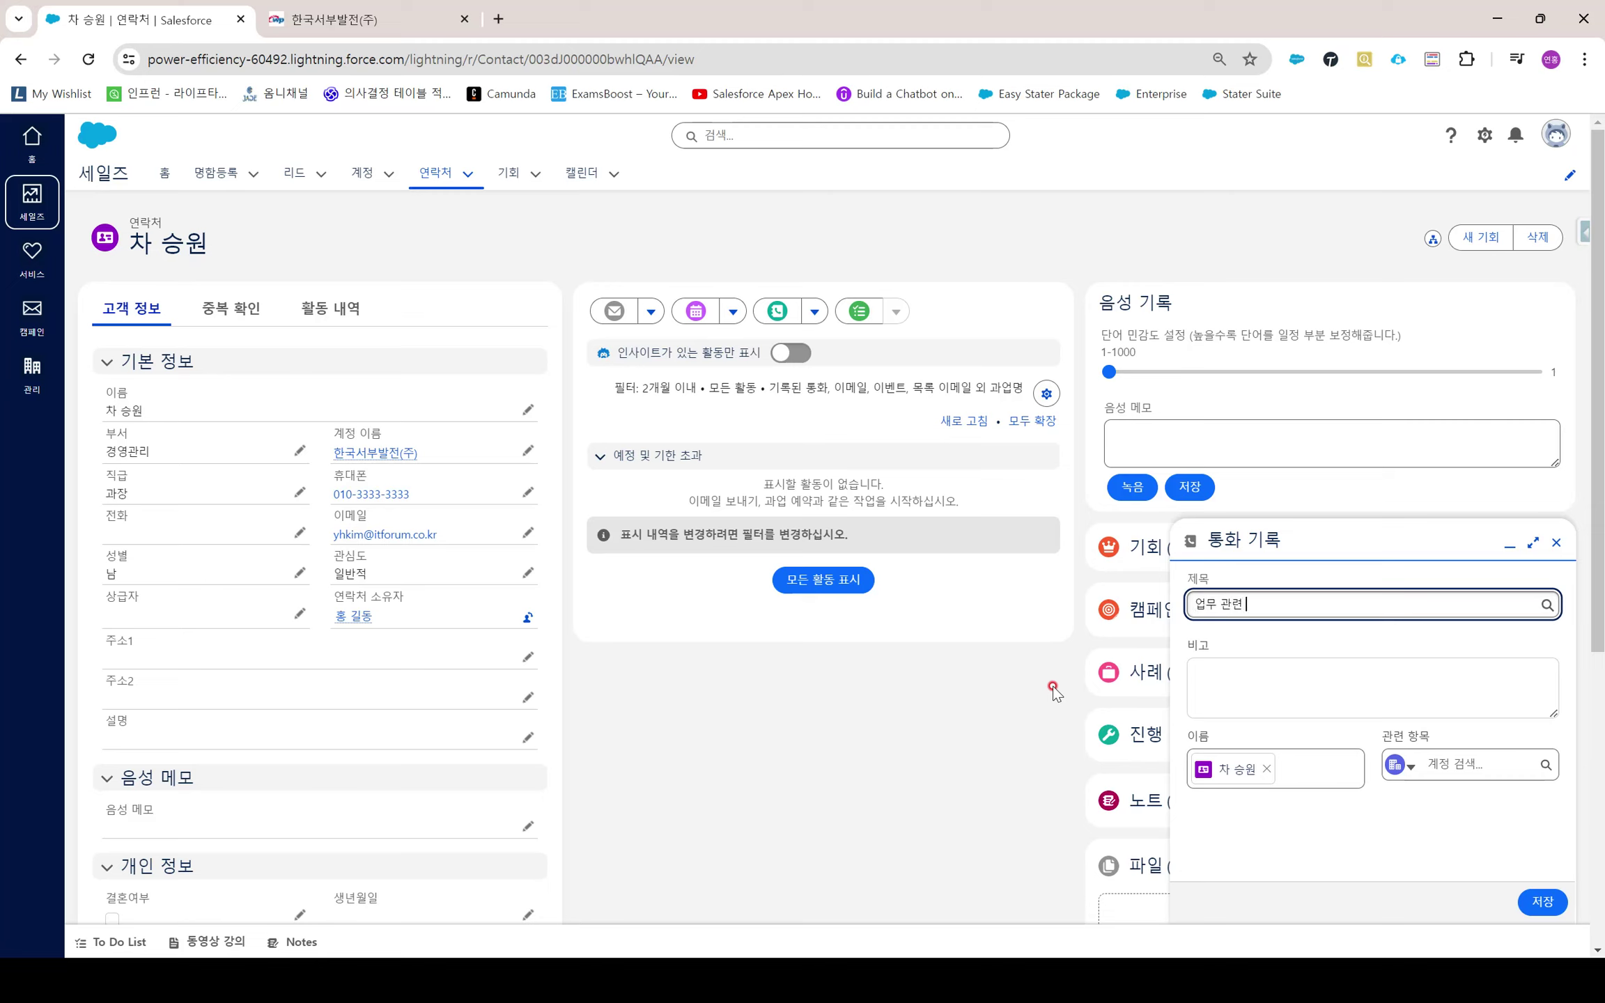
click(1234, 677)
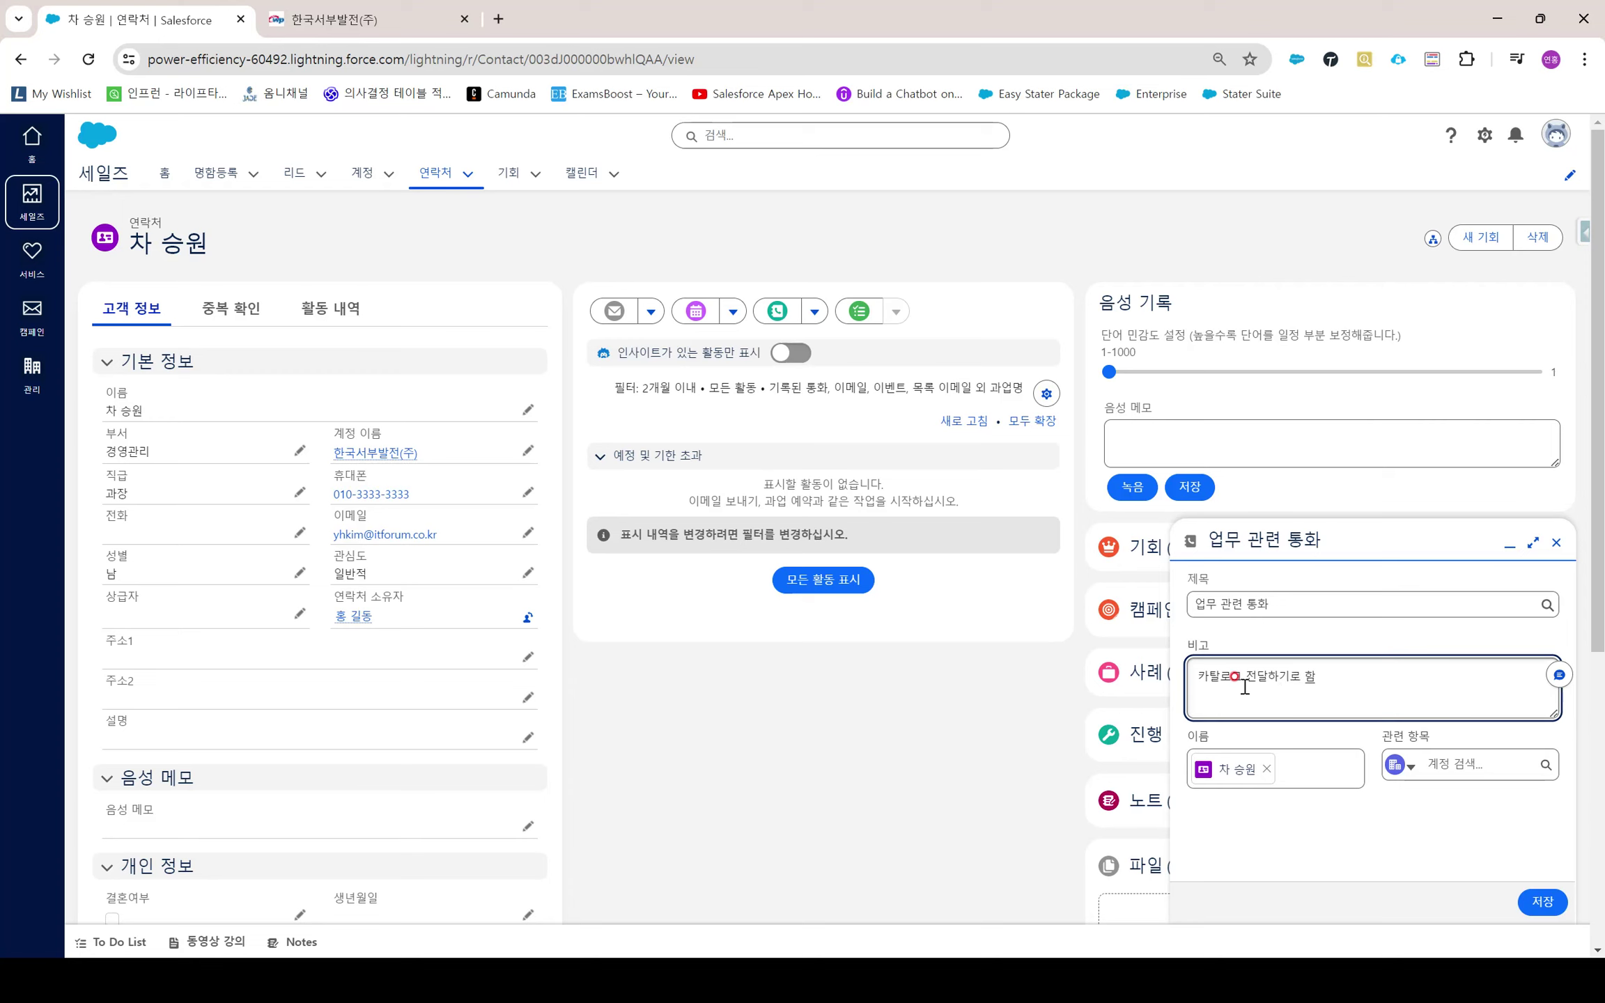
click(1542, 902)
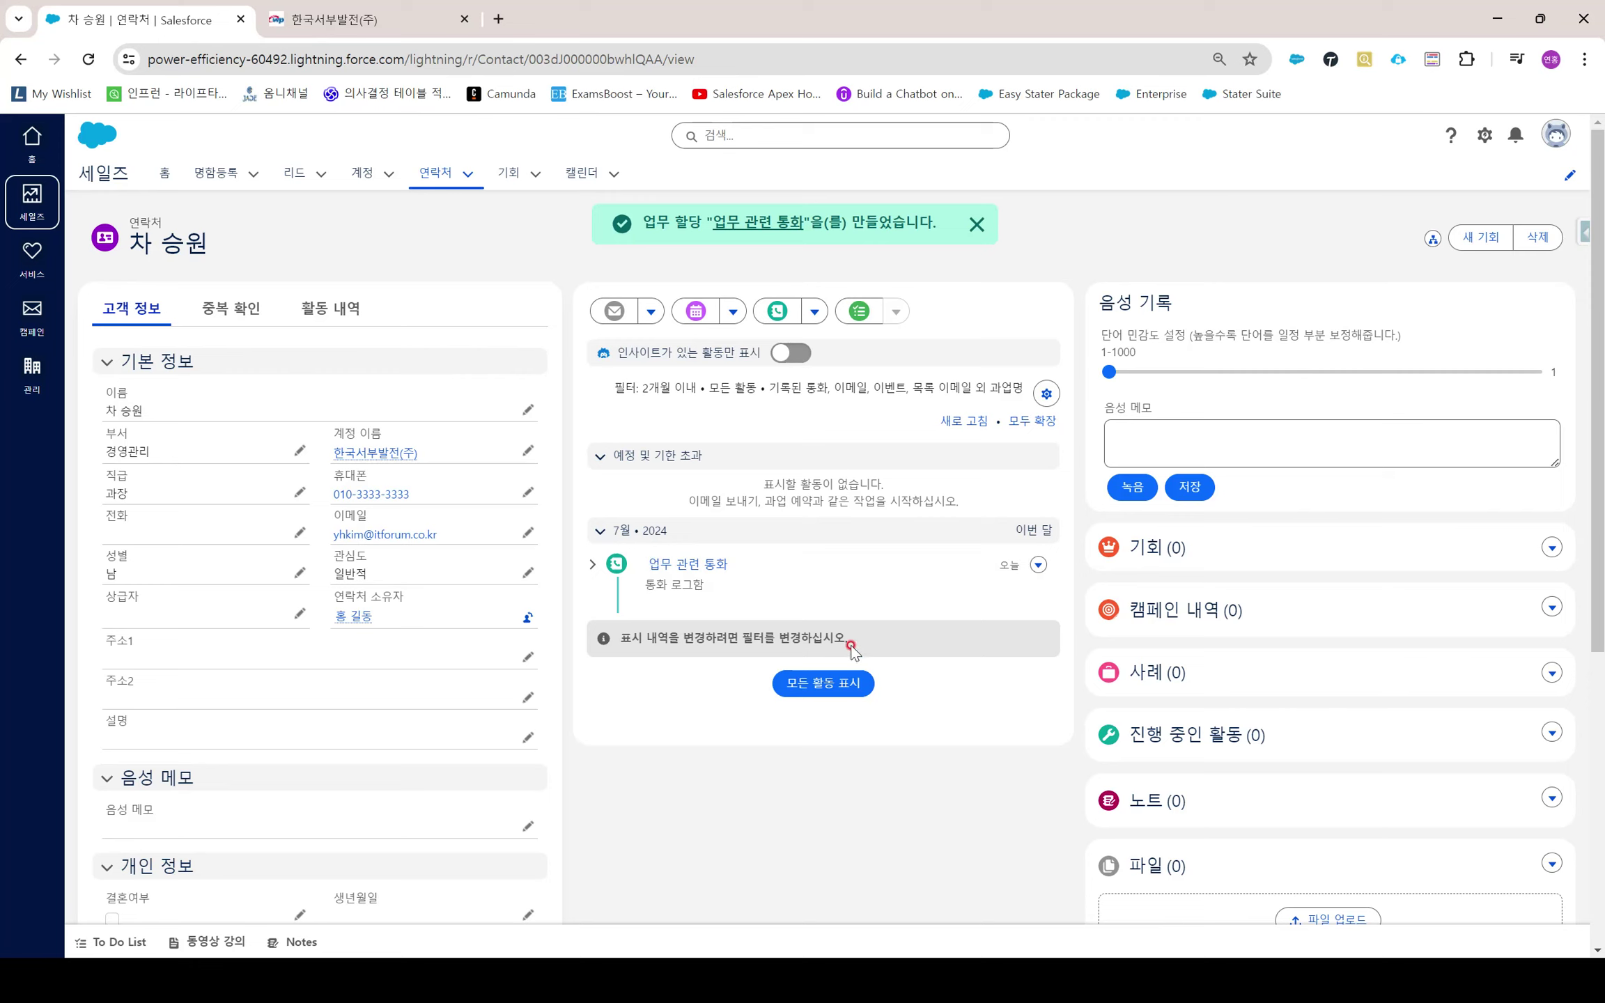
click(385, 177)
Reopen 한국서부발전(주) to check the logged call in its activity, then switch to PowerPoint
click(363, 173)
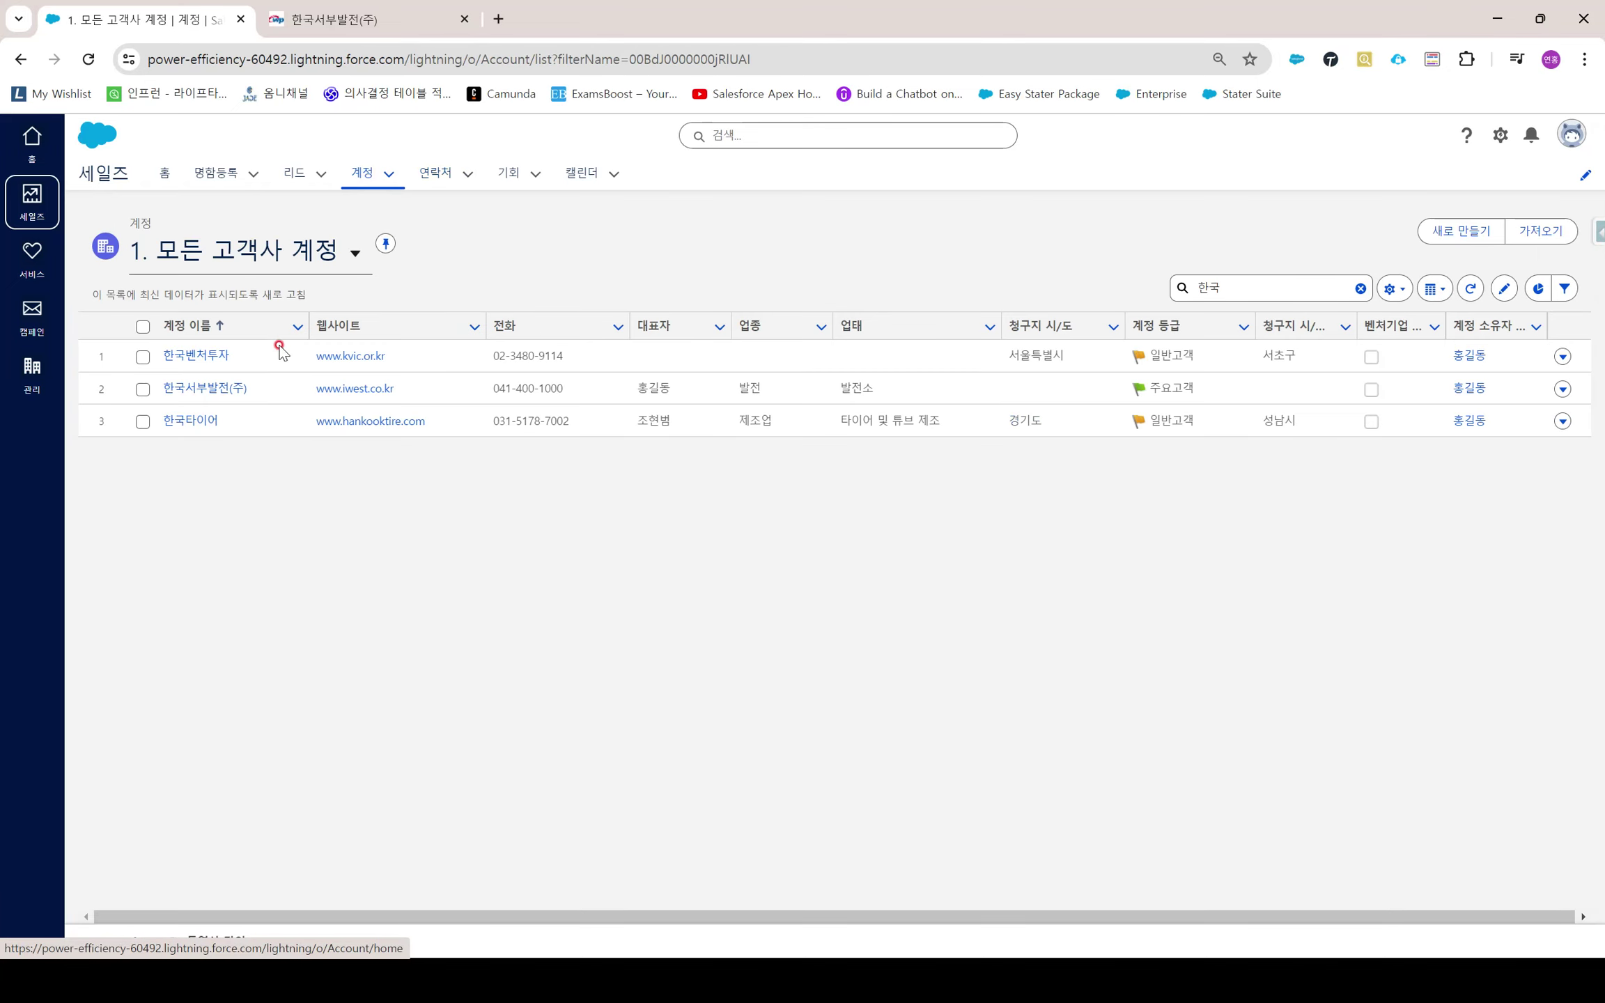
click(206, 388)
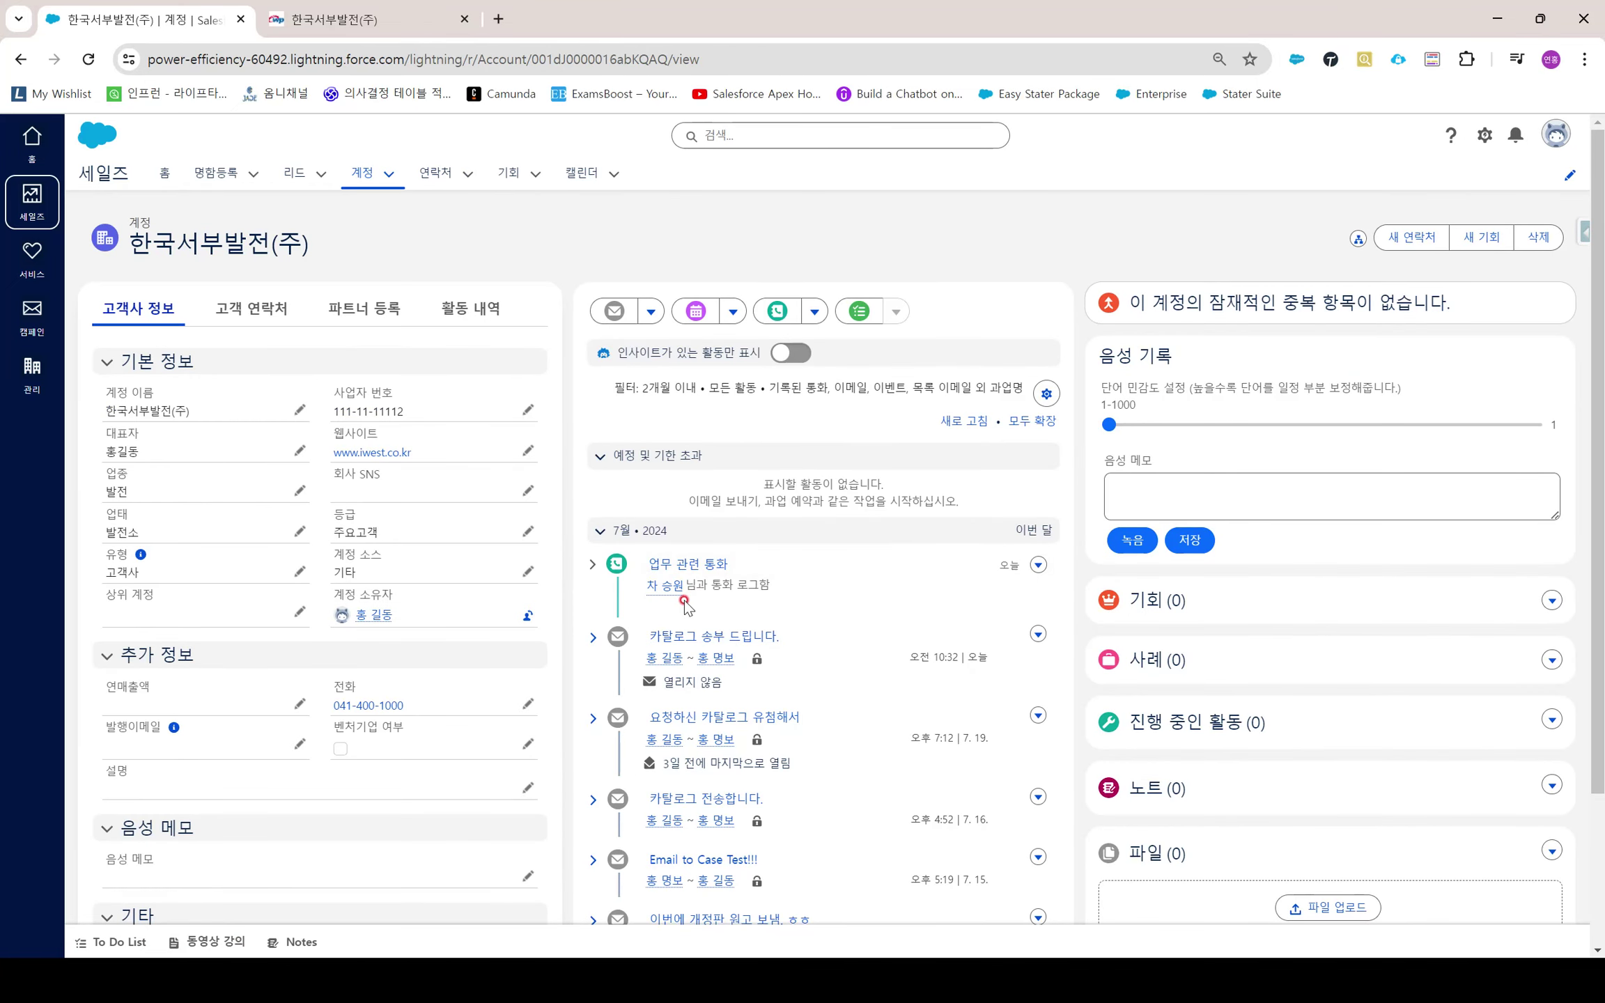
drag(687, 585, 654, 557)
click(786, 592)
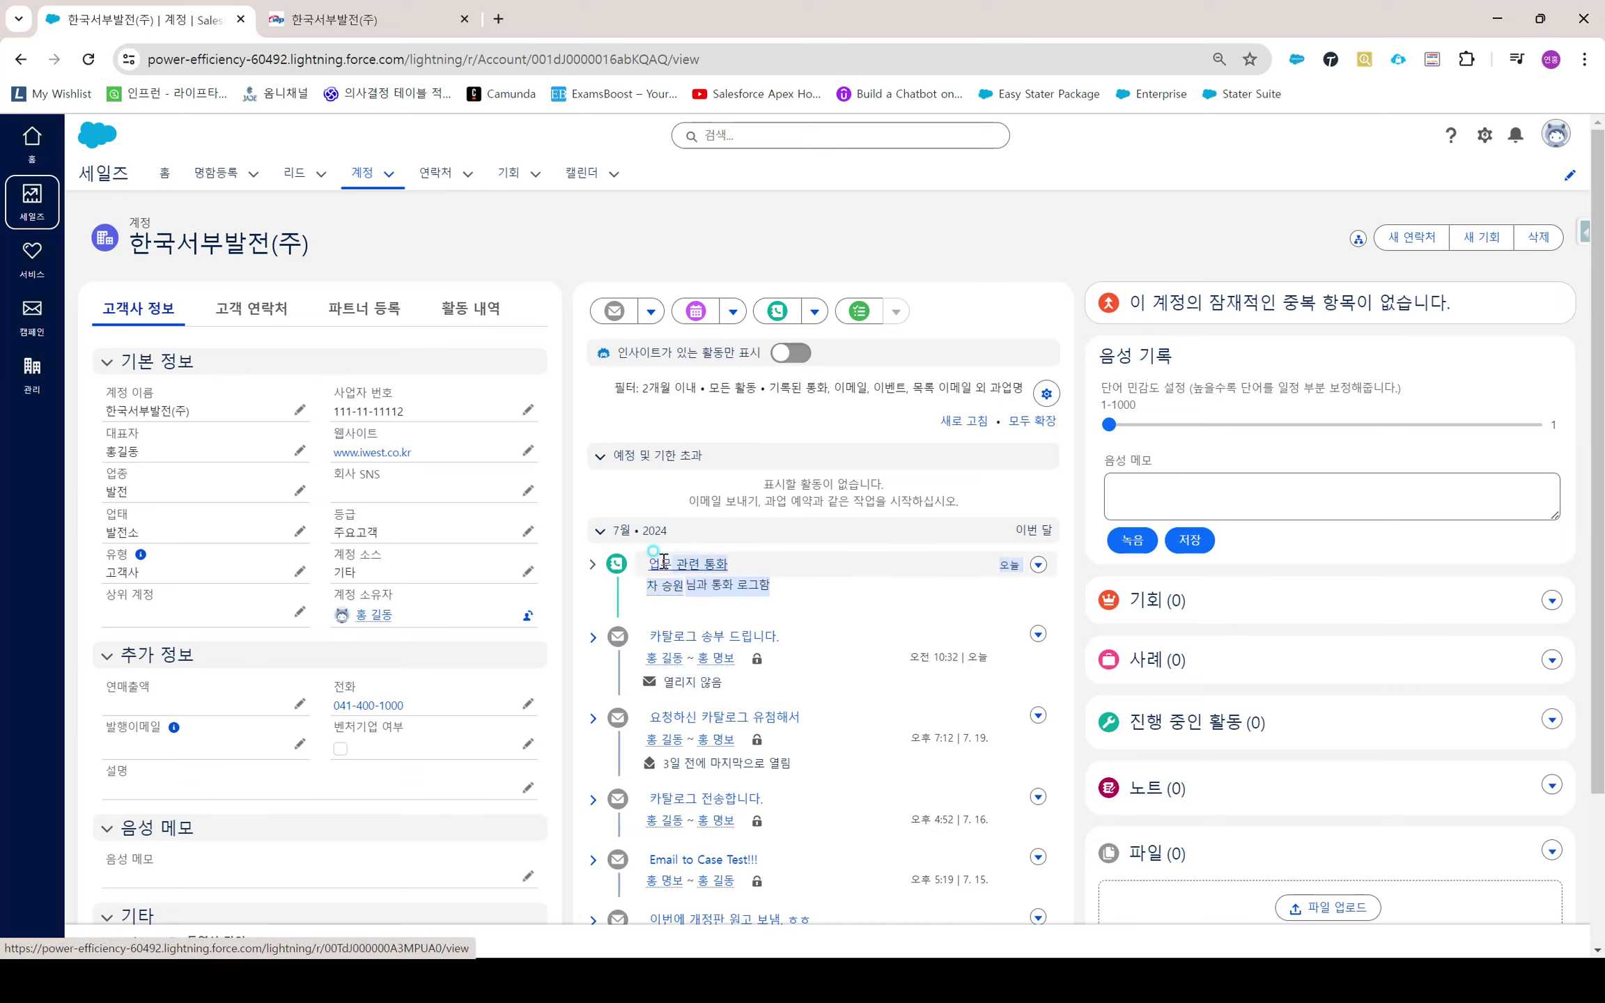
click(833, 597)
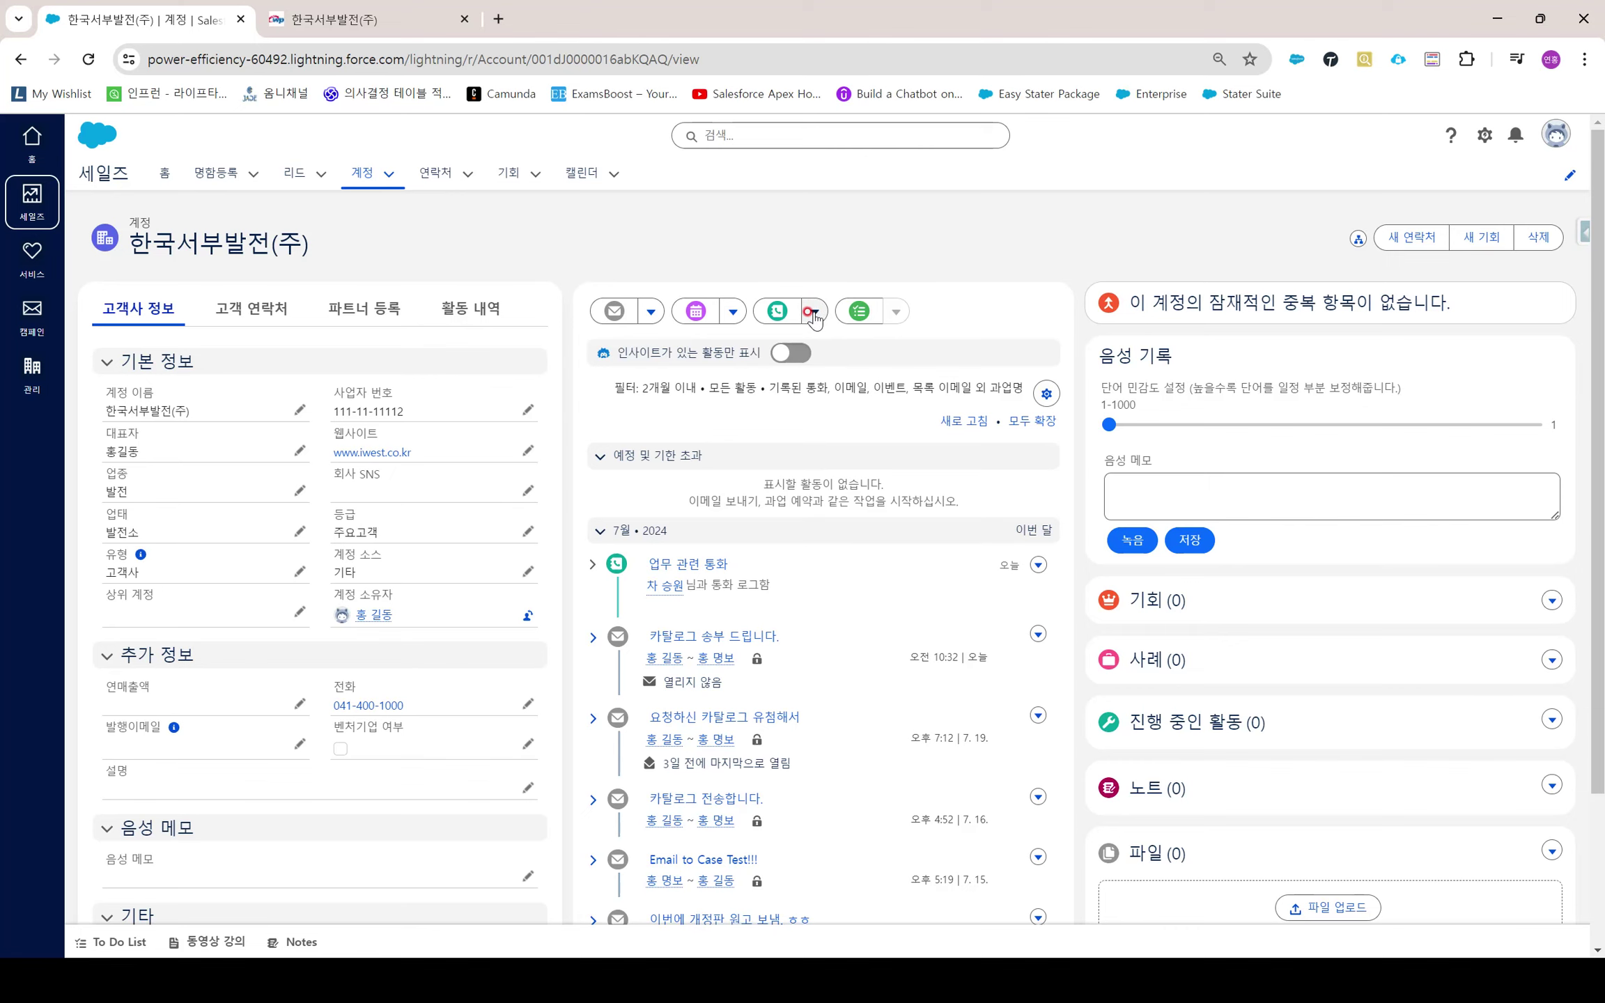
key(alt+Tab)
key(alt+Tab)
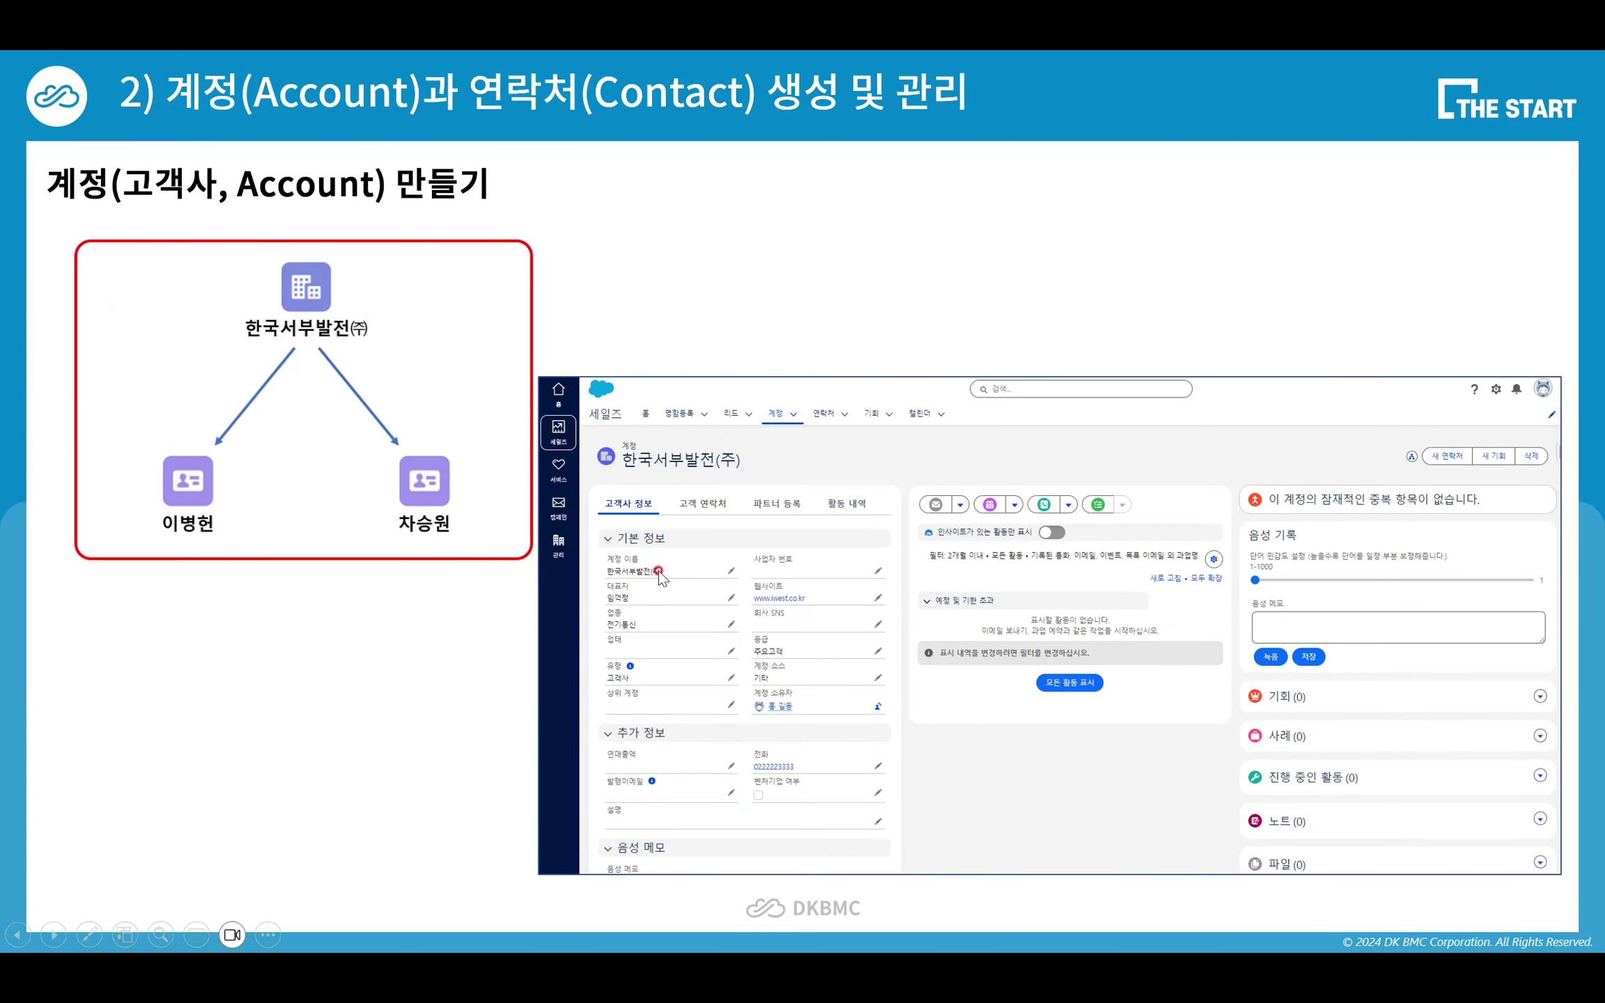